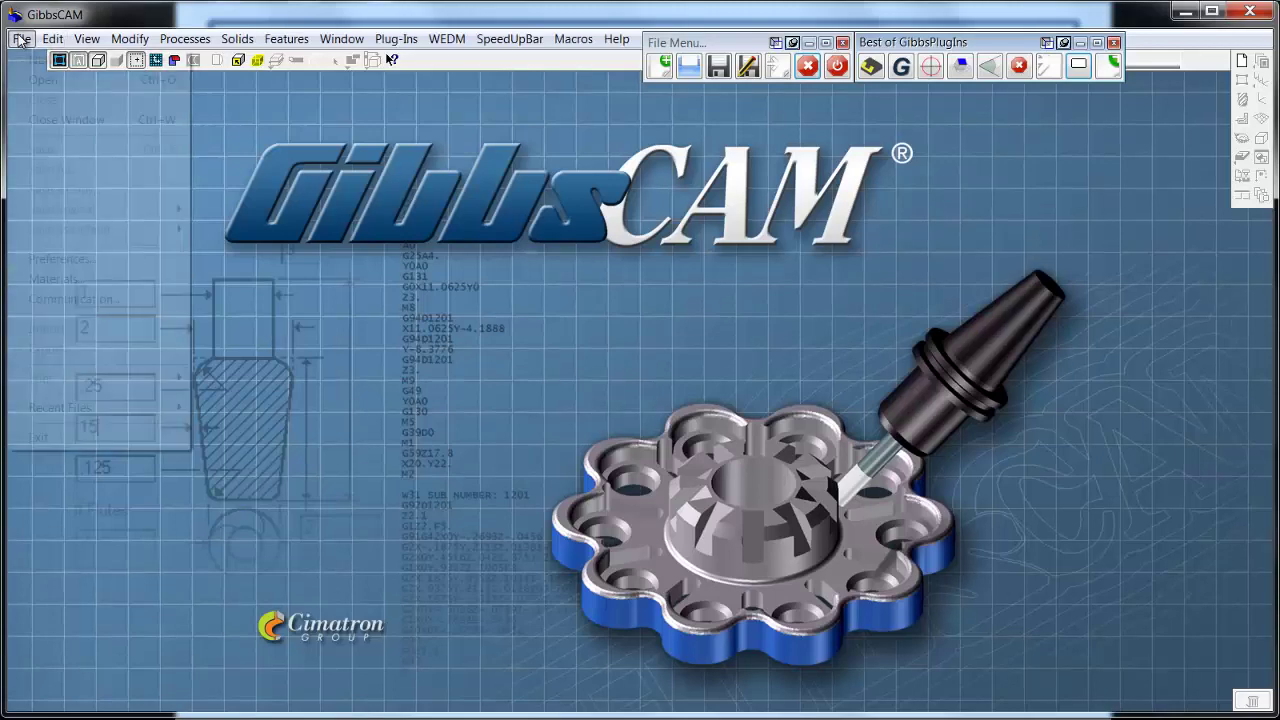
# Filter the Open dialog to SolidWorks (*.SLDPRT) files and pick 30020-001 sprocket-1
pyautogui.click(42, 82)
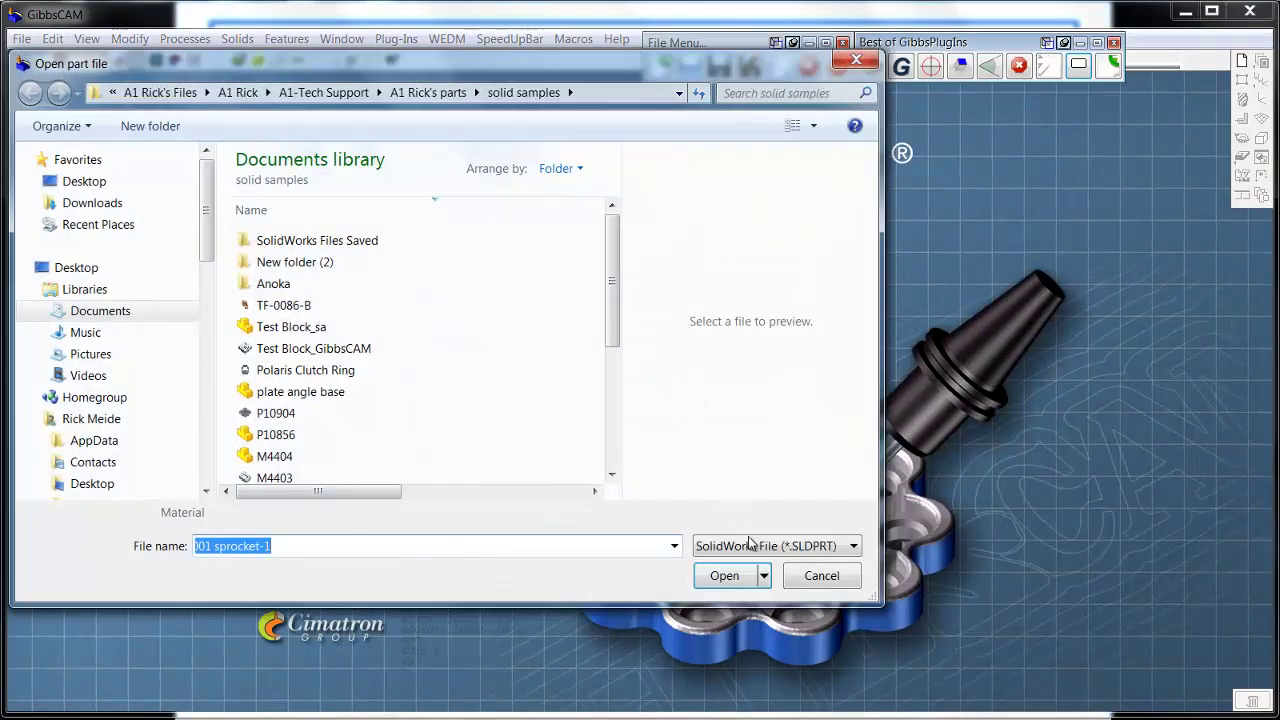
pyautogui.click(749, 541)
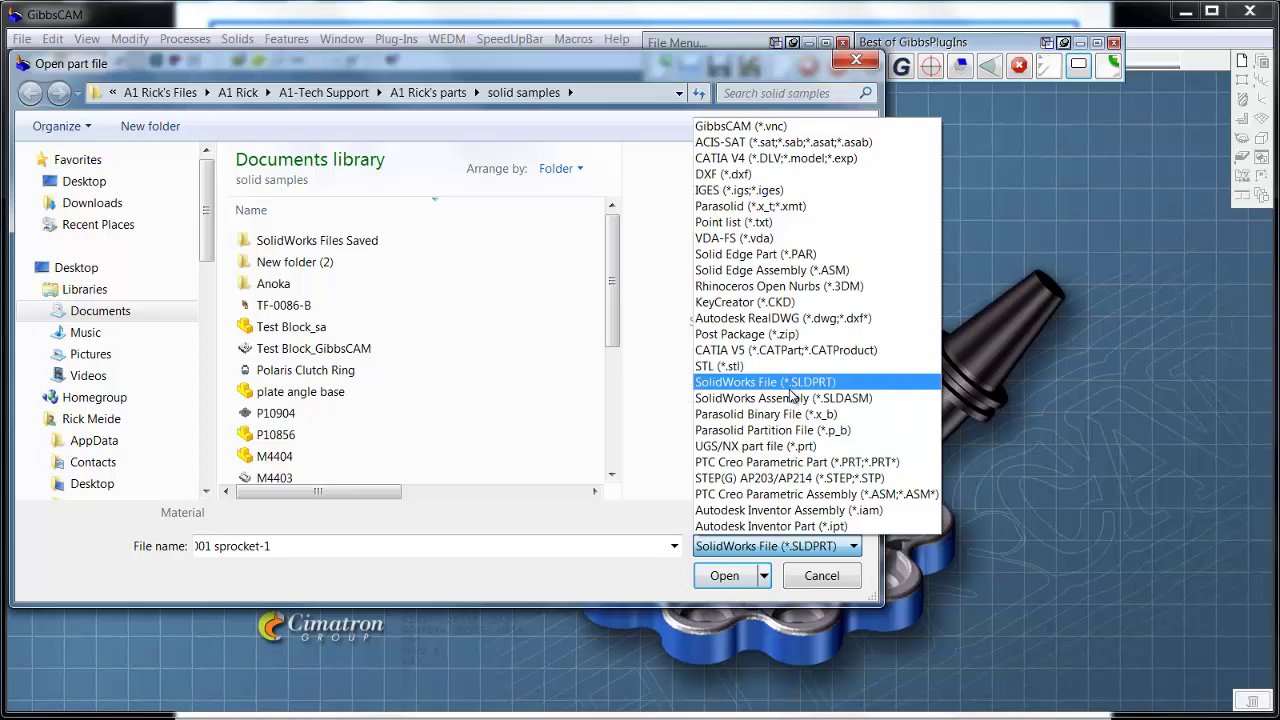
pyautogui.click(790, 389)
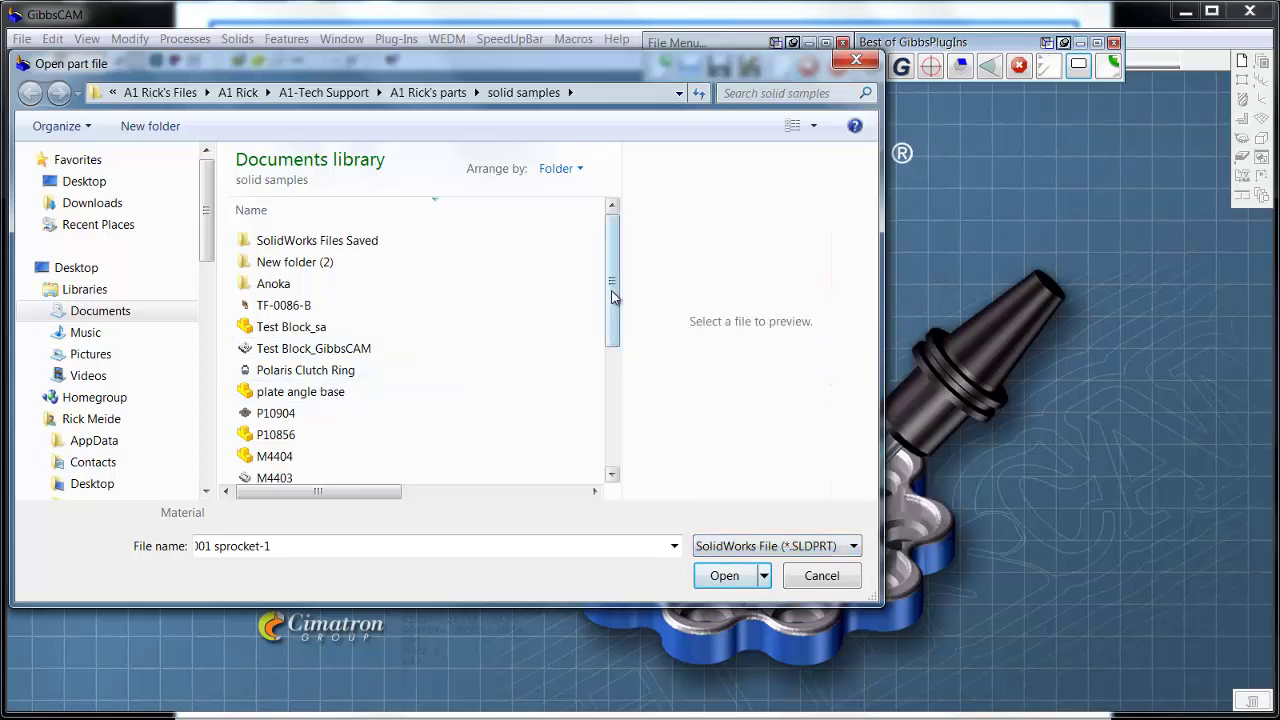
pyautogui.moveTo(614, 302); pyautogui.dragTo(616, 394)
pyautogui.click(330, 434)
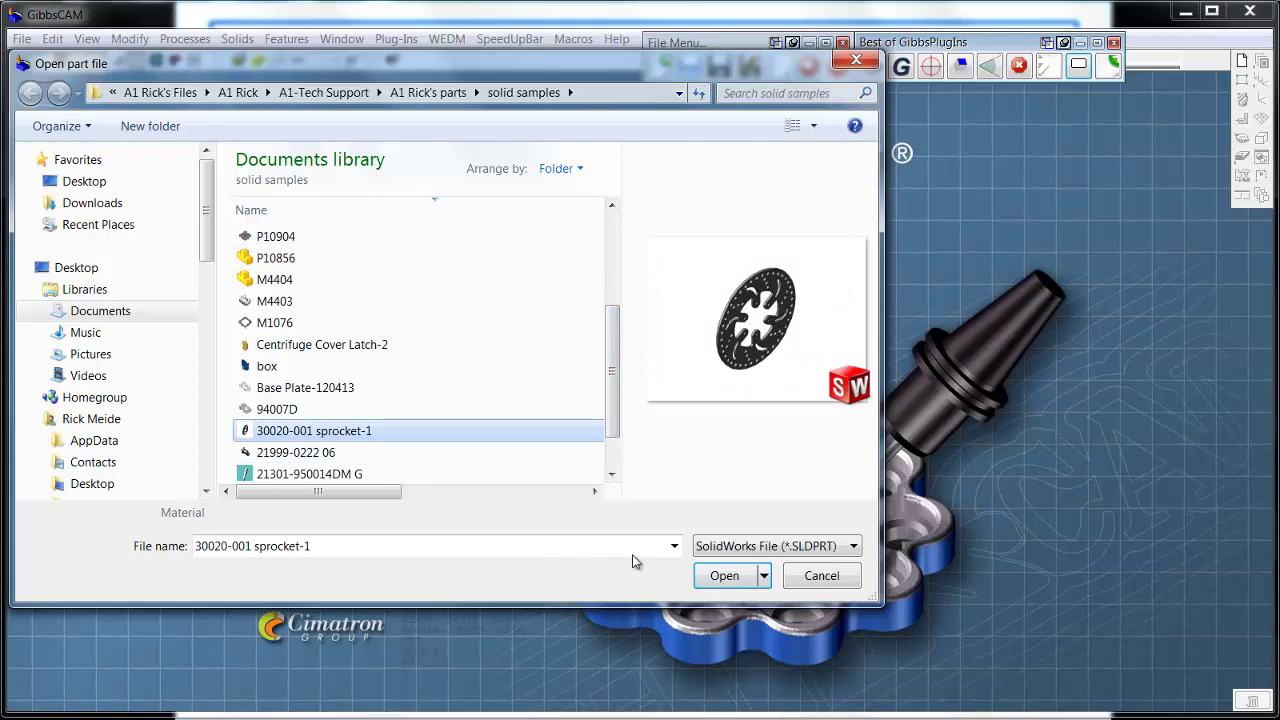
# Import the sprocket as a 3 Axis Vertical Mill part in inches, using the Default configuration
pyautogui.click(725, 575)
pyautogui.click(601, 387)
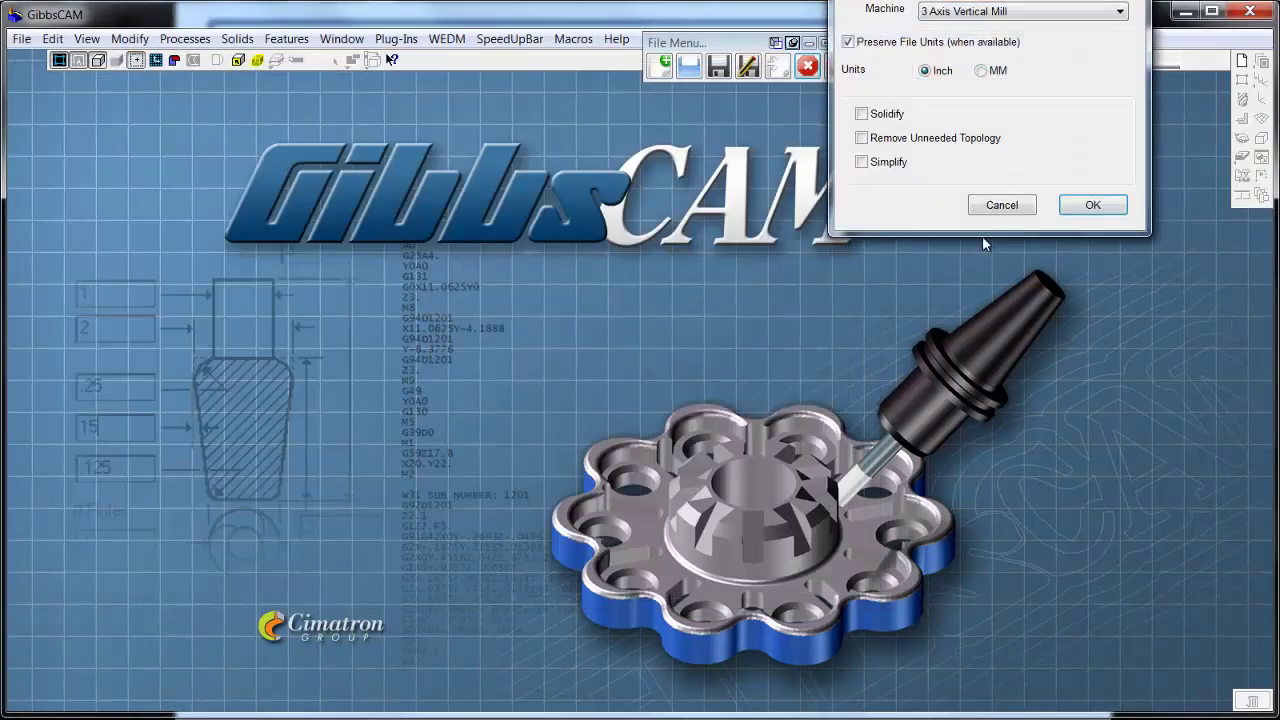
pyautogui.moveTo(1008, 20); pyautogui.dragTo(700, 183)
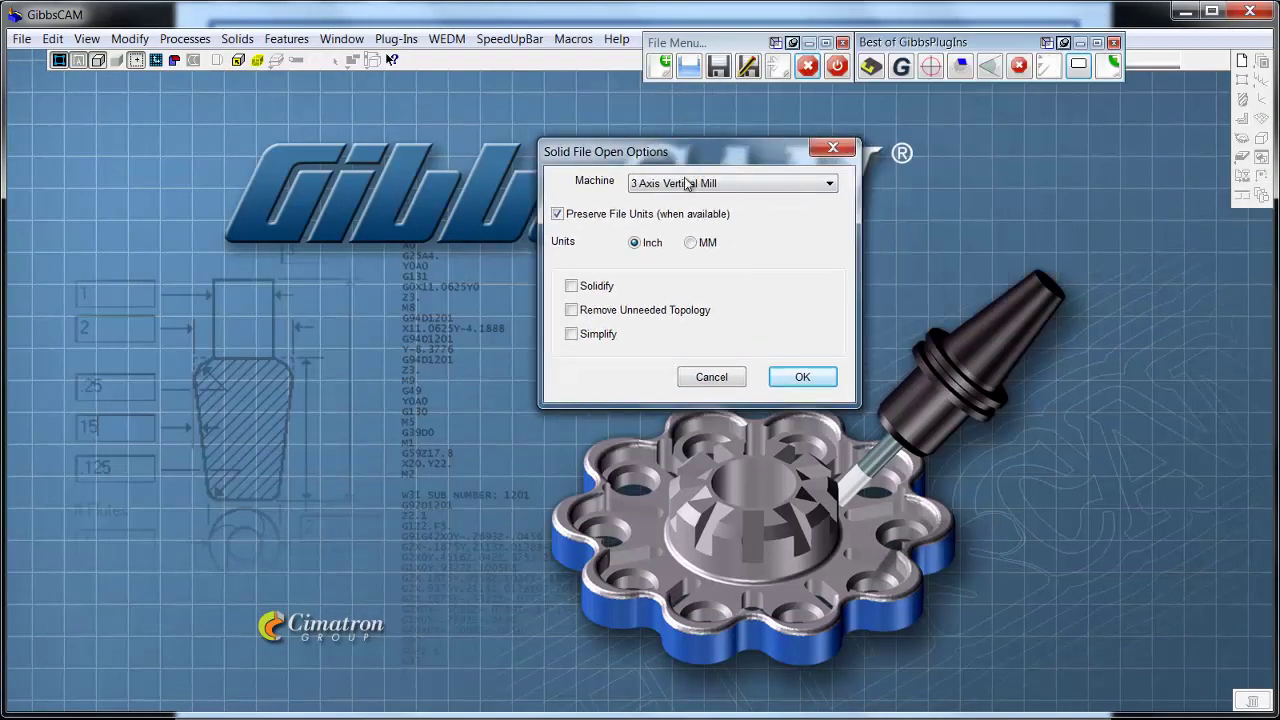
pyautogui.click(802, 377)
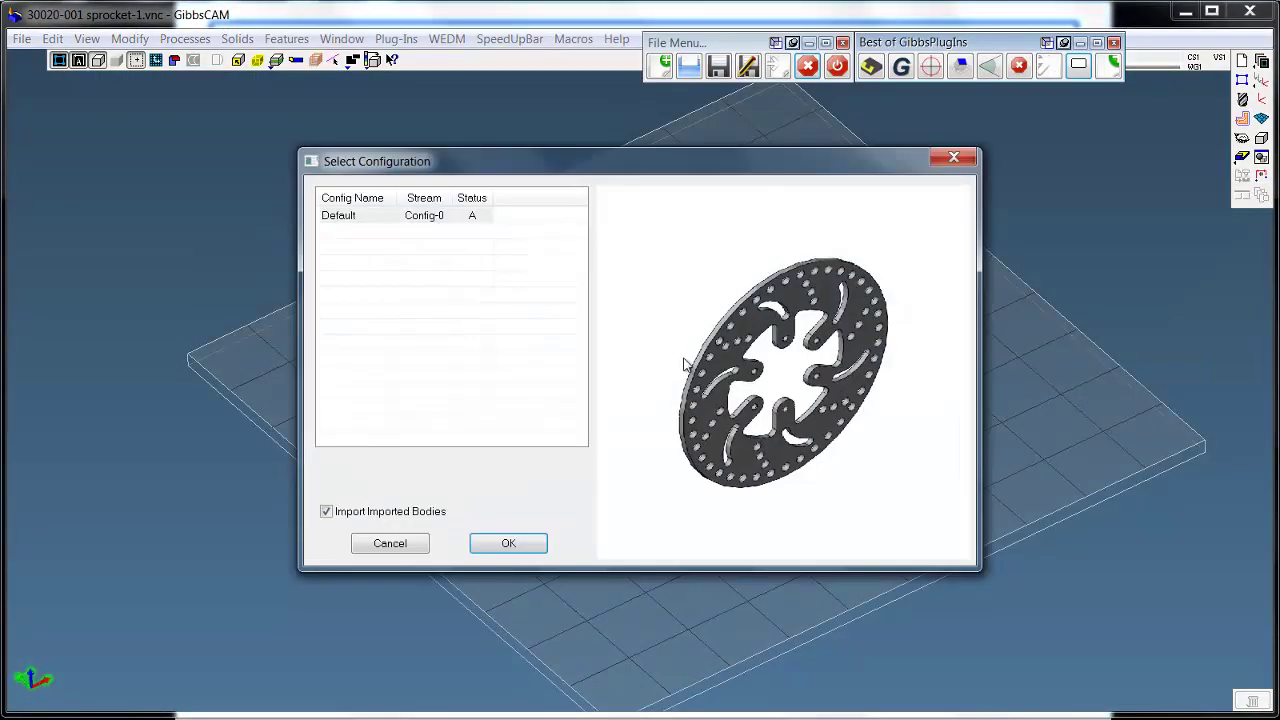
pyautogui.click(508, 544)
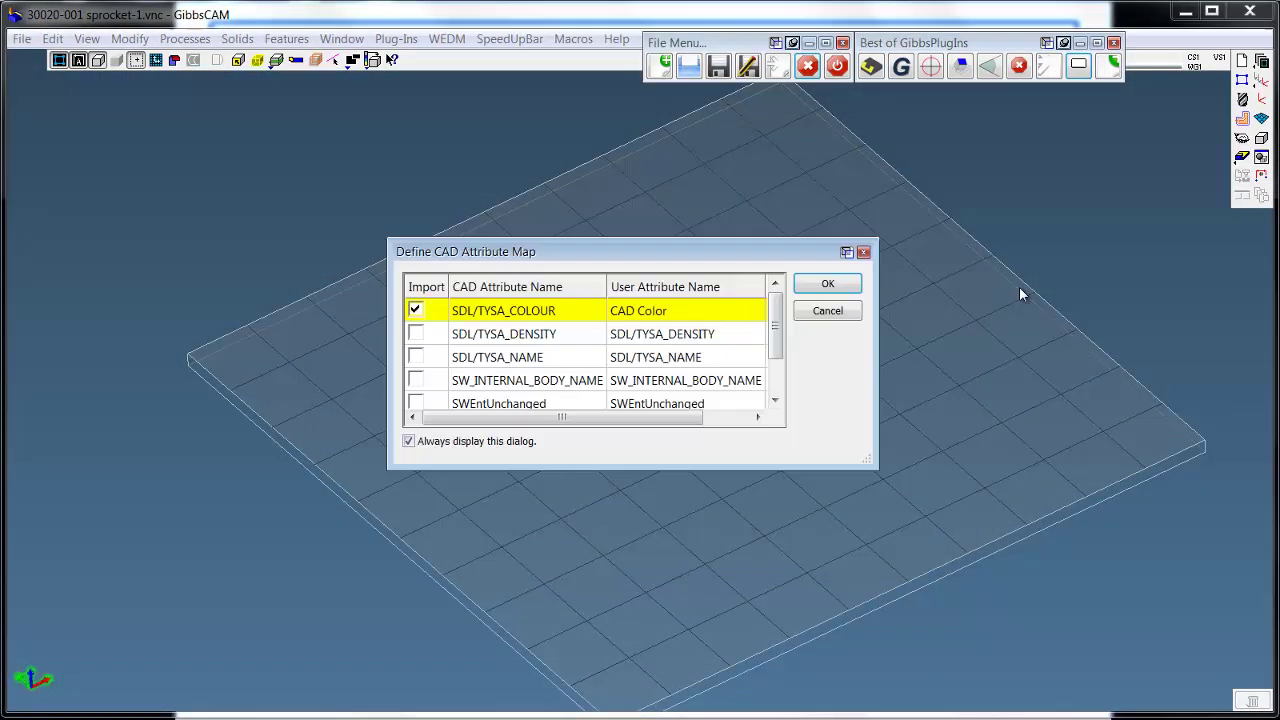
pyautogui.click(812, 286)
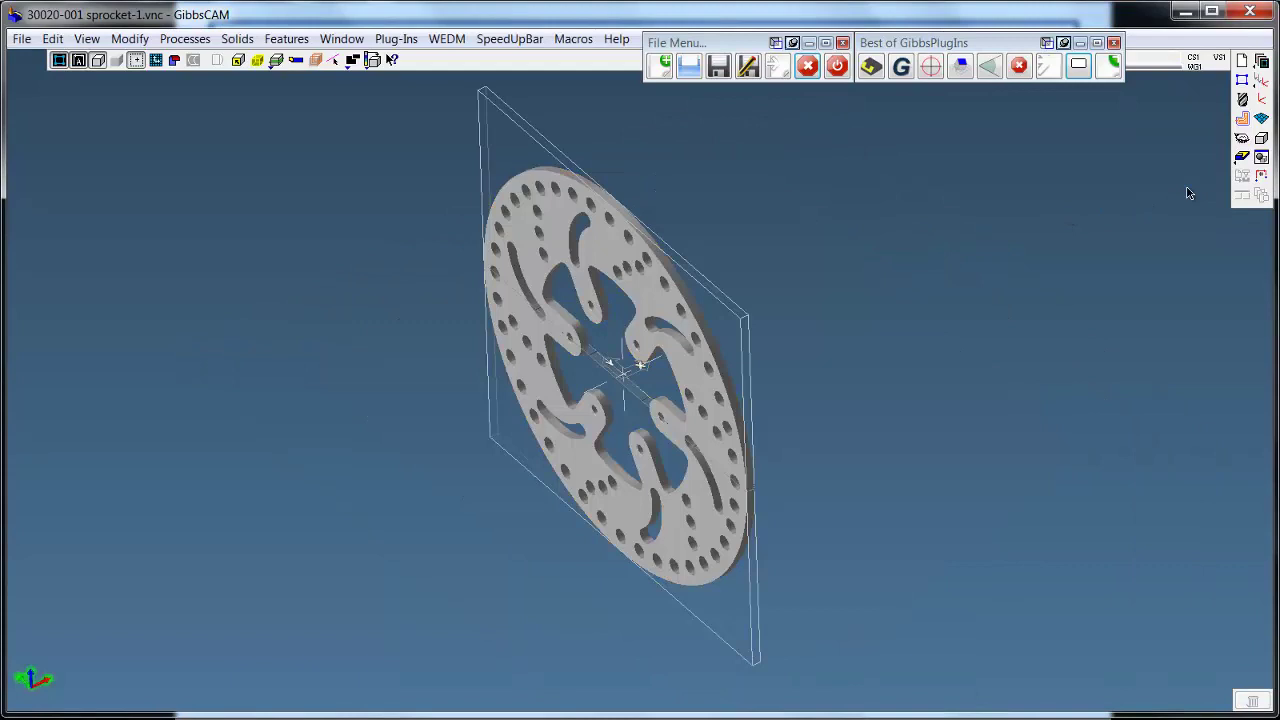
# Align the sprocket solid's face to the coordinate system so it lies flat
pyautogui.click(1242, 137)
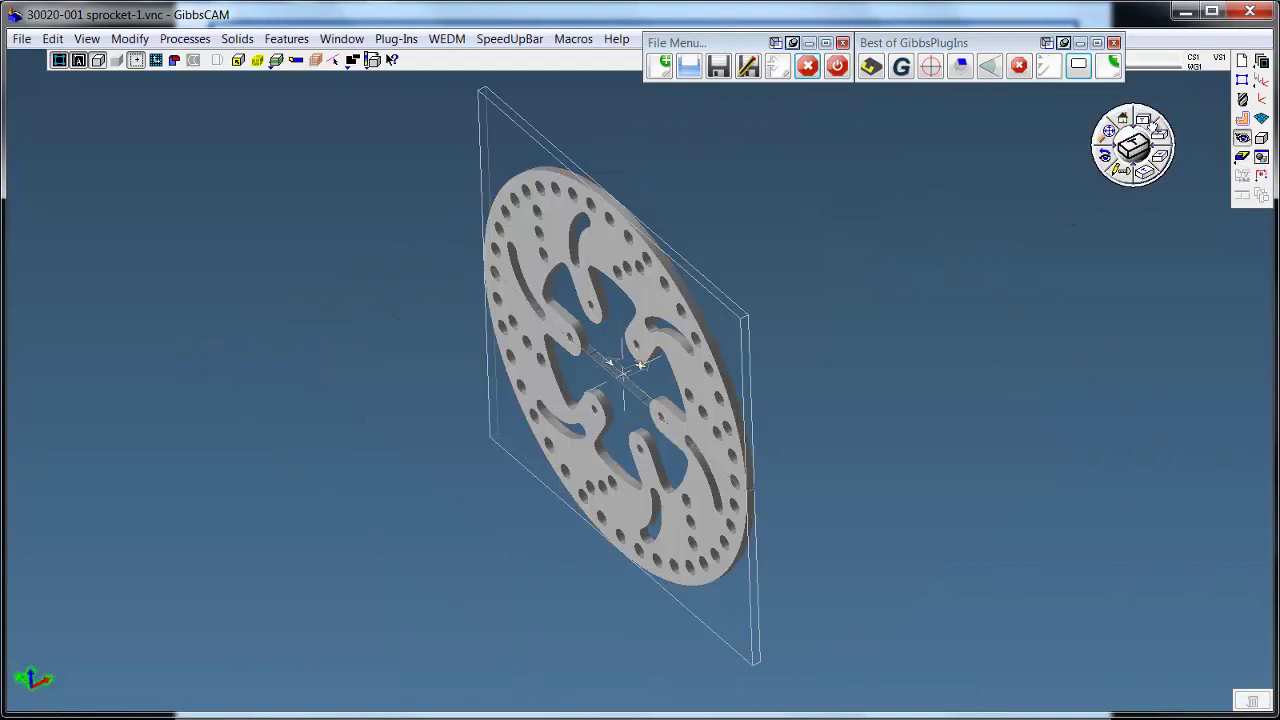
pyautogui.click(1159, 134)
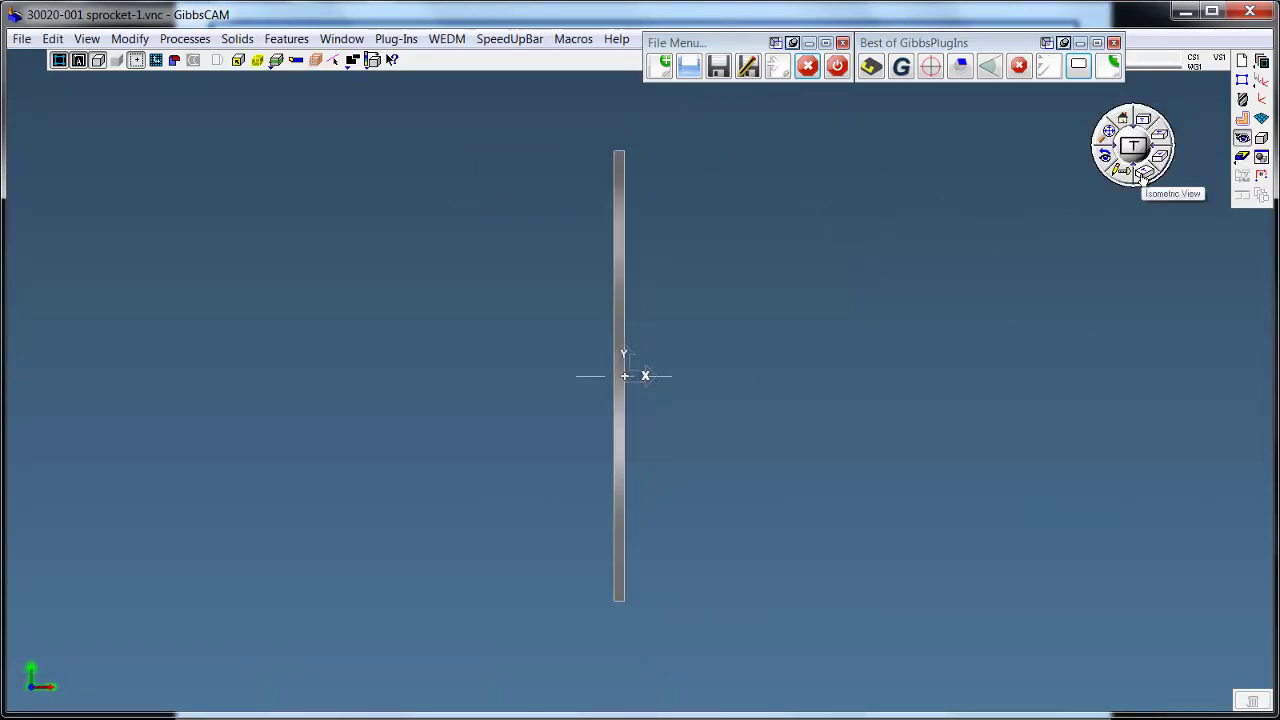
pyautogui.click(1143, 174)
pyautogui.click(606, 250)
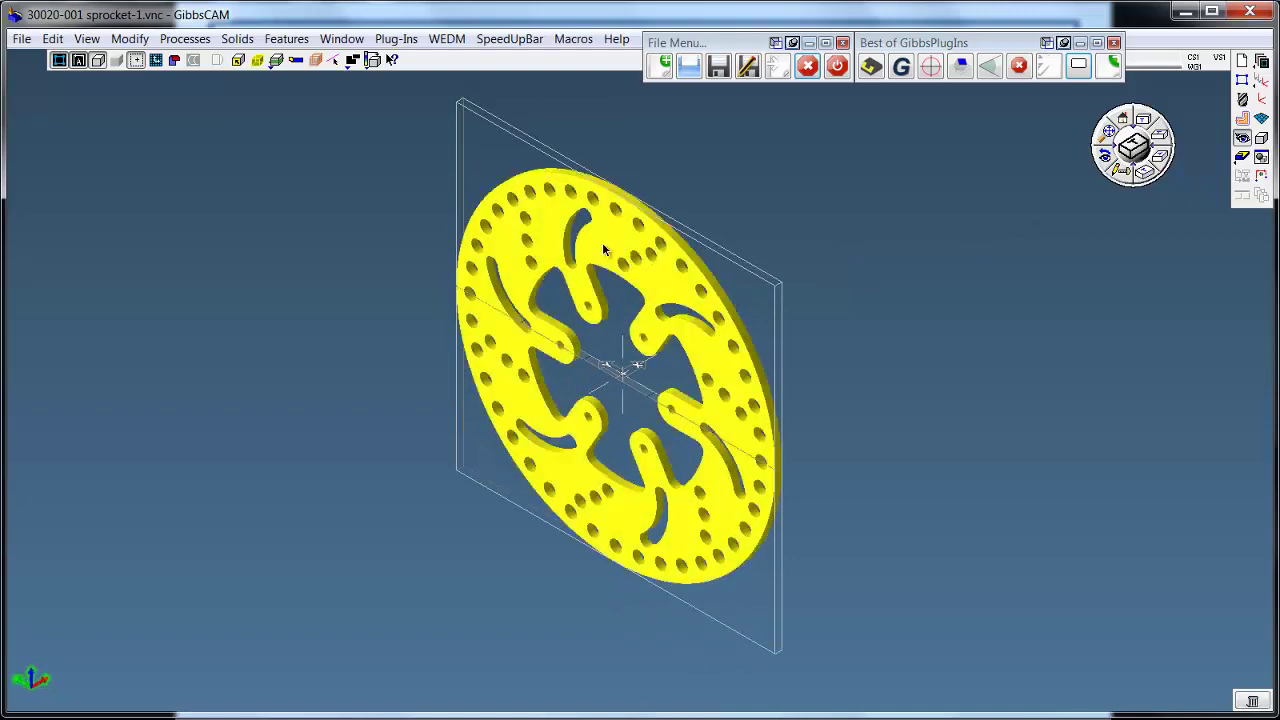
pyautogui.click(237, 60)
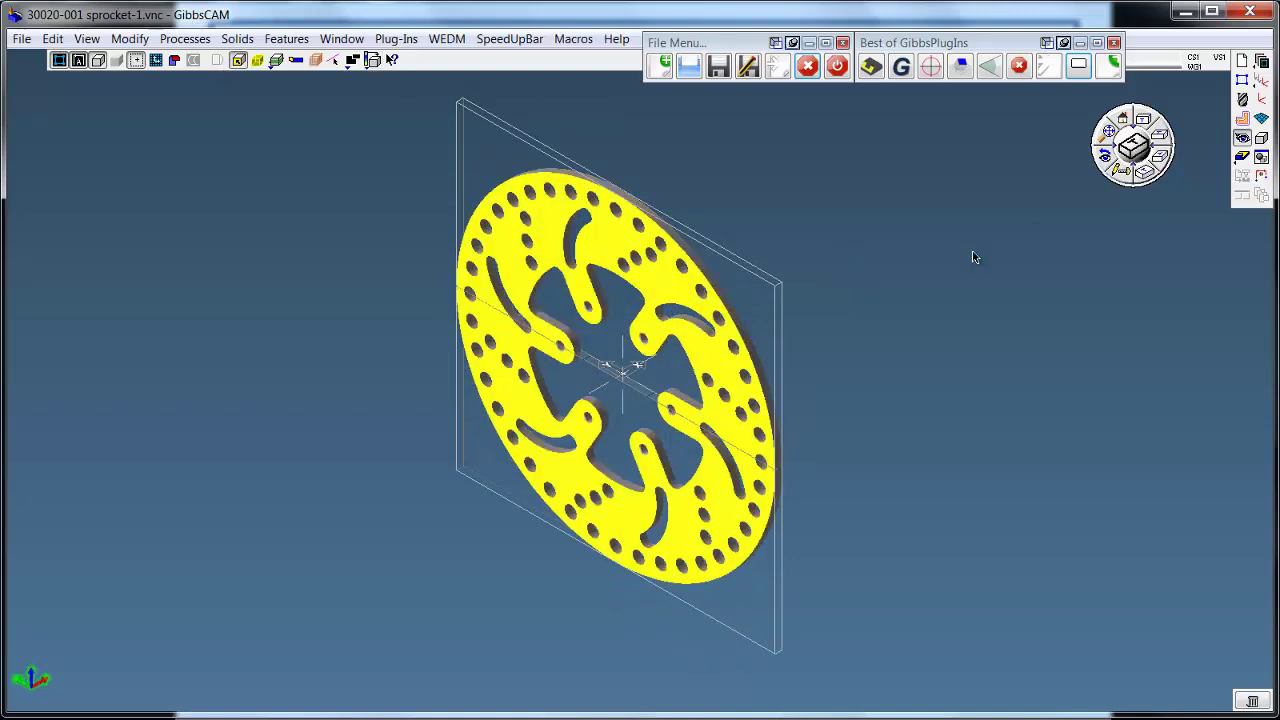
pyautogui.moveTo(971, 254); pyautogui.dragTo(1019, 162)
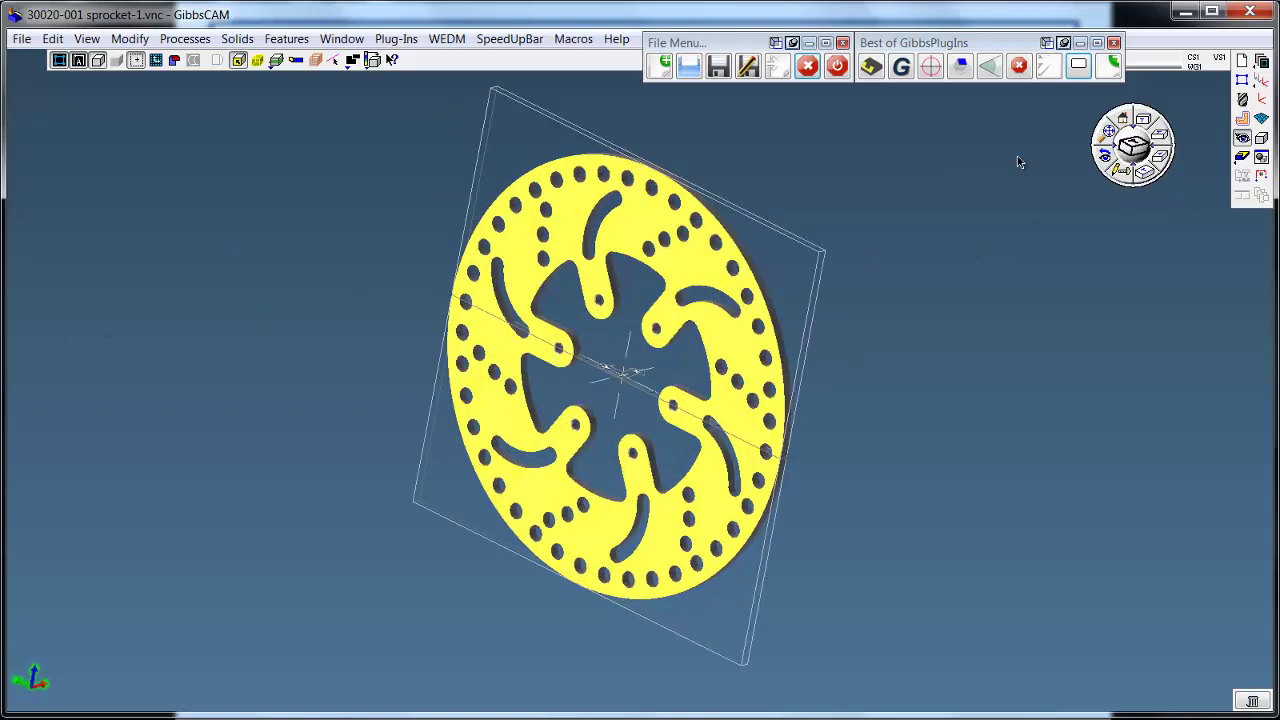
pyautogui.rightClick(633, 227)
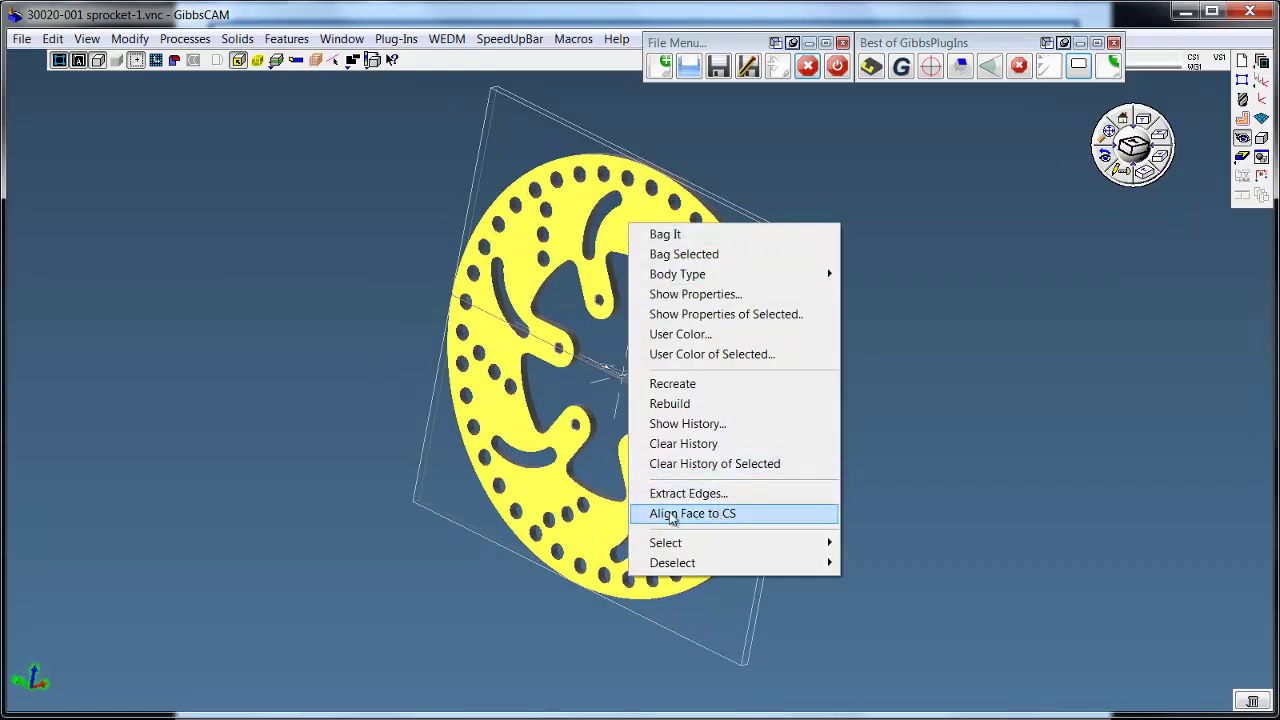
pyautogui.click(704, 515)
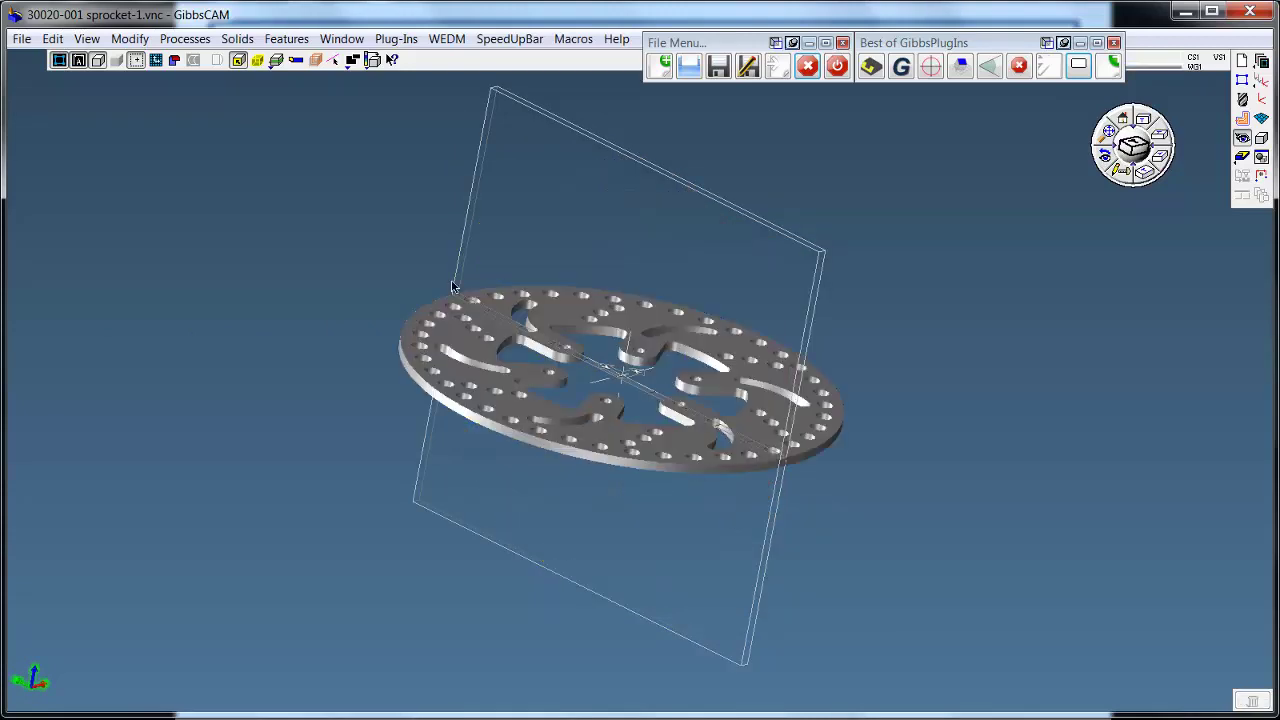
# Shrink Wrap the view tightly around the sprocket
pyautogui.click(86, 38)
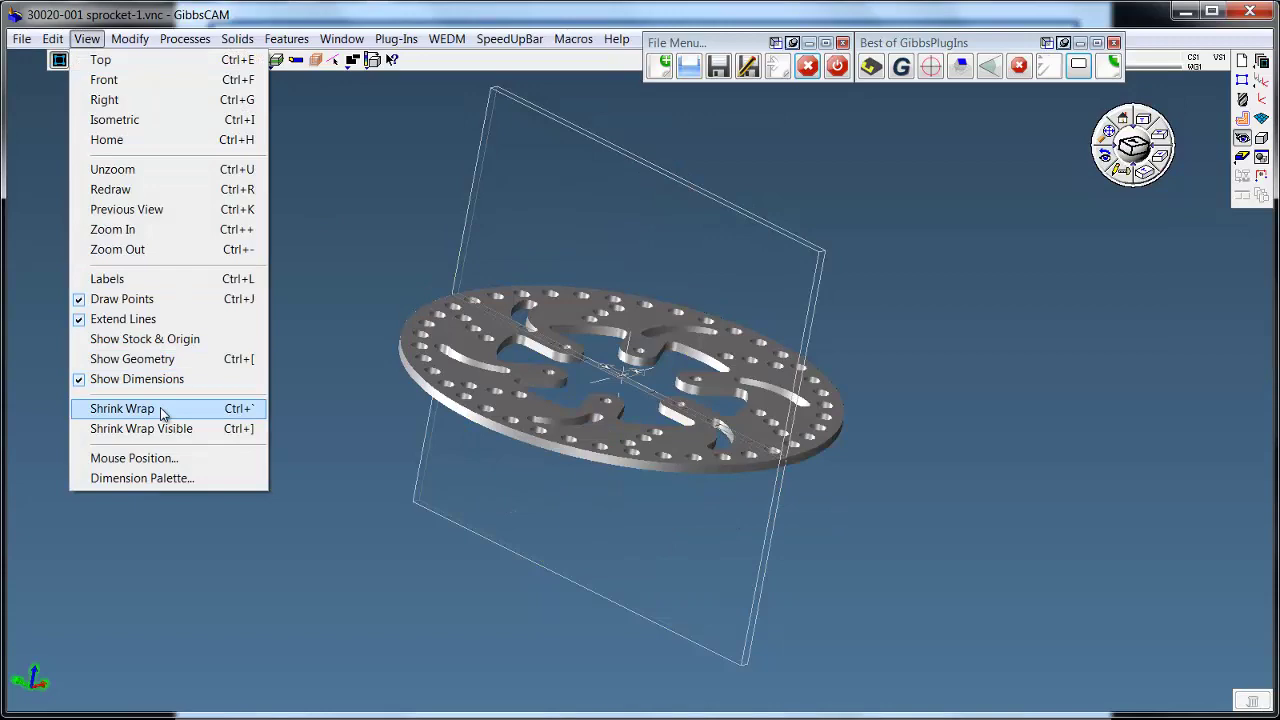
pyautogui.click(163, 410)
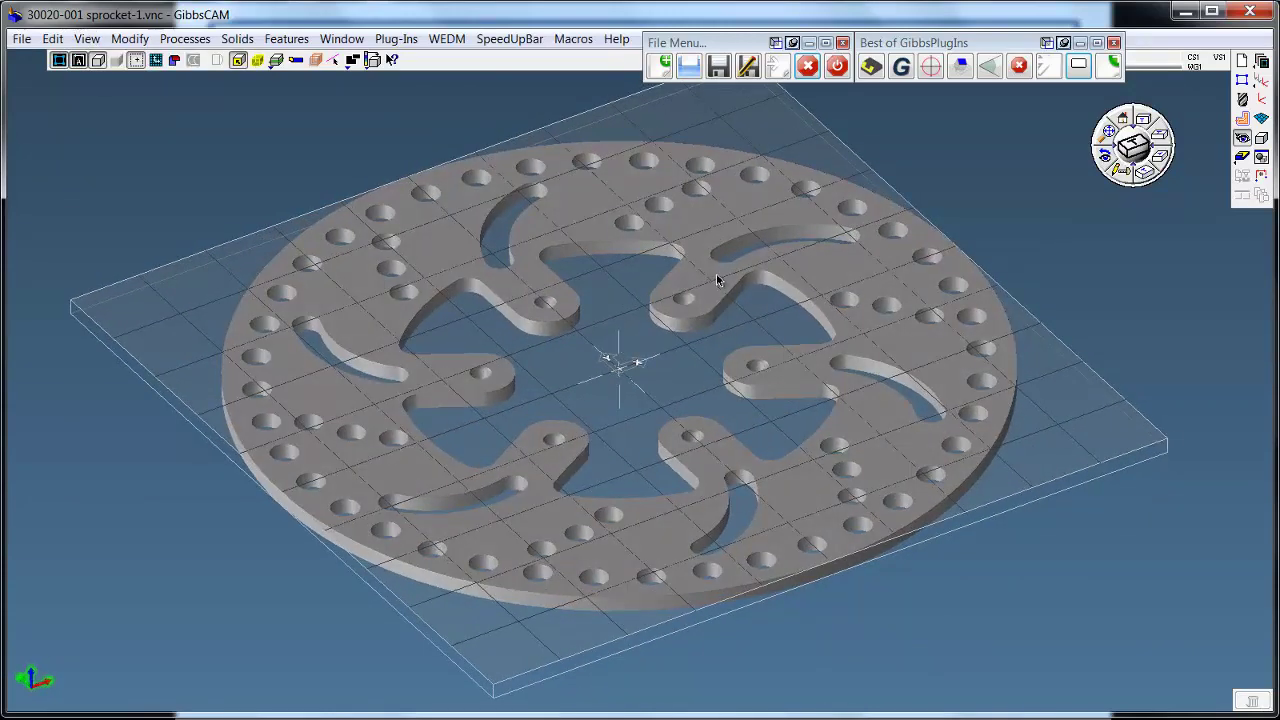
pyautogui.scroll(-2, 990, 345)
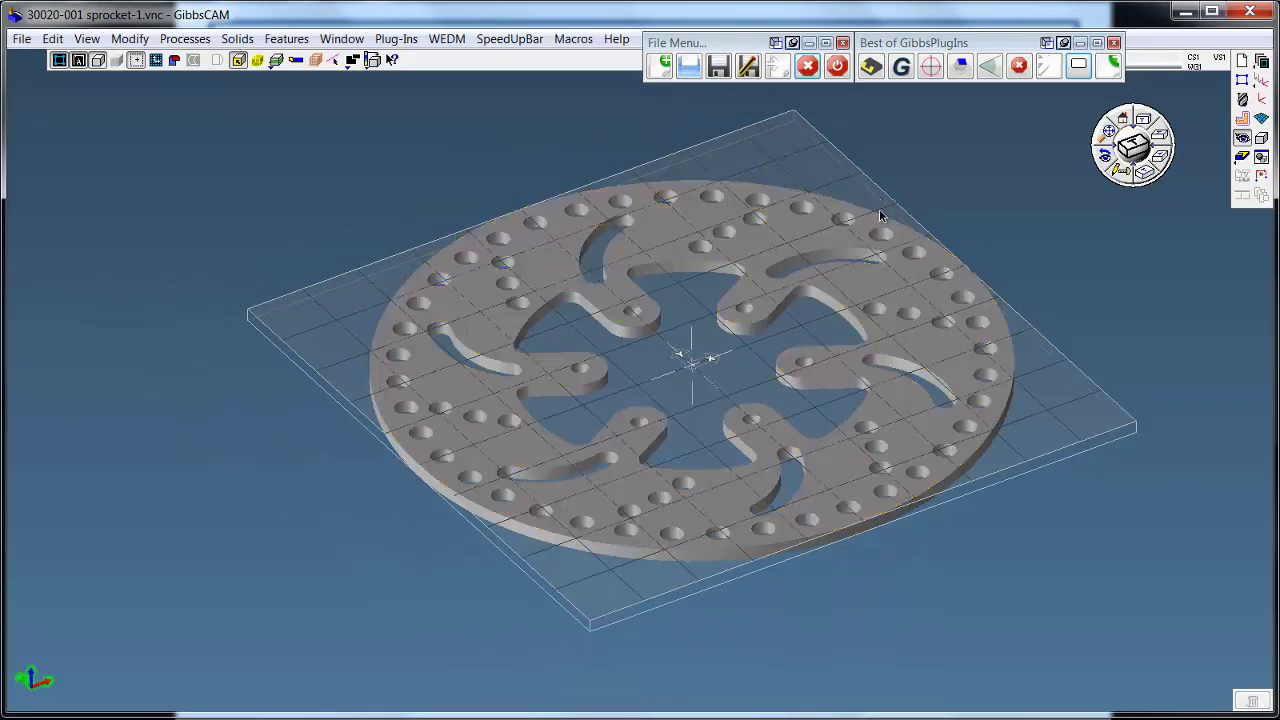
# Load the saved slot-milling process with its two tools and show profile edges over translucent stock
pyautogui.click(1243, 99)
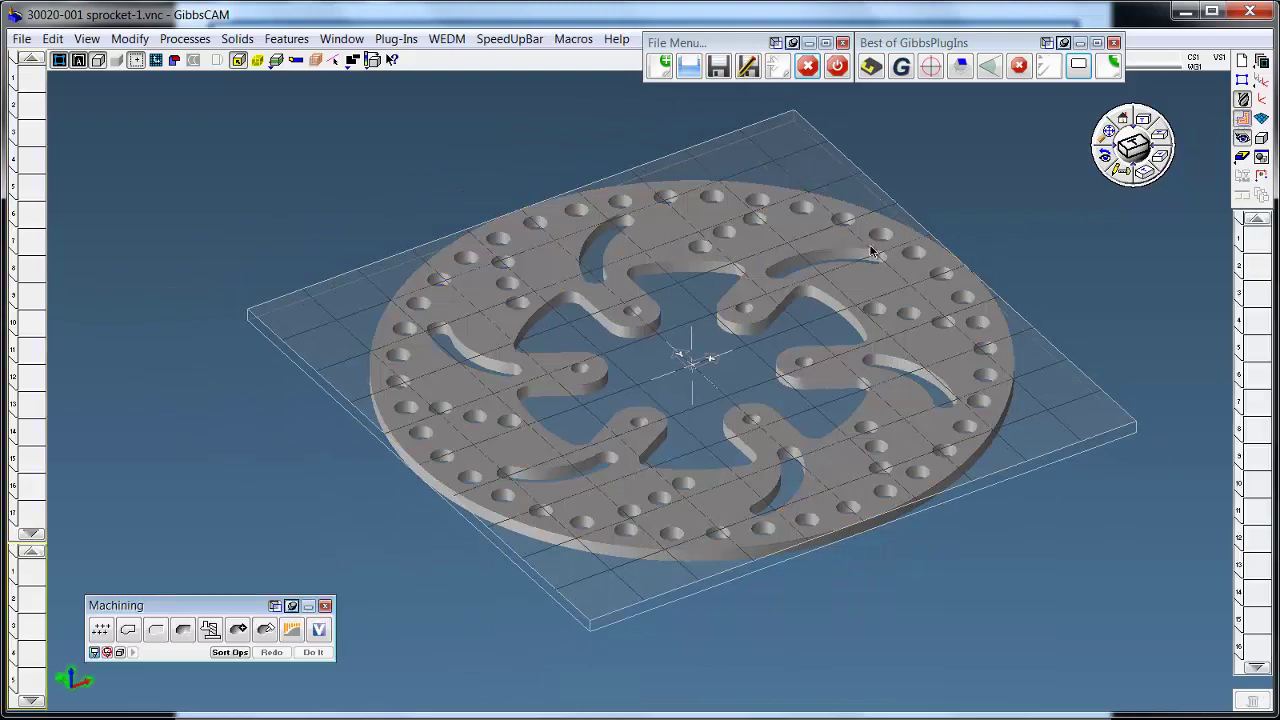
pyautogui.moveTo(856, 254); pyautogui.dragTo(792, 257, button='middle')
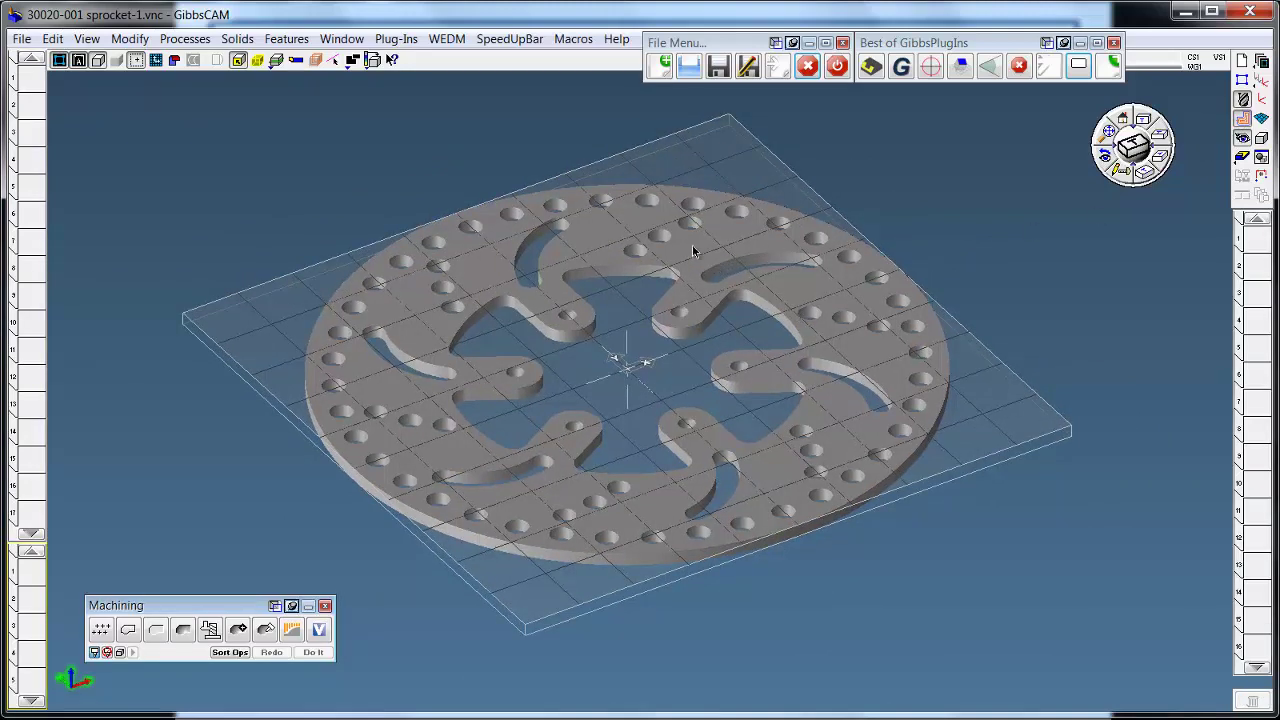
pyautogui.click(185, 38)
pyautogui.moveTo(267, 177)
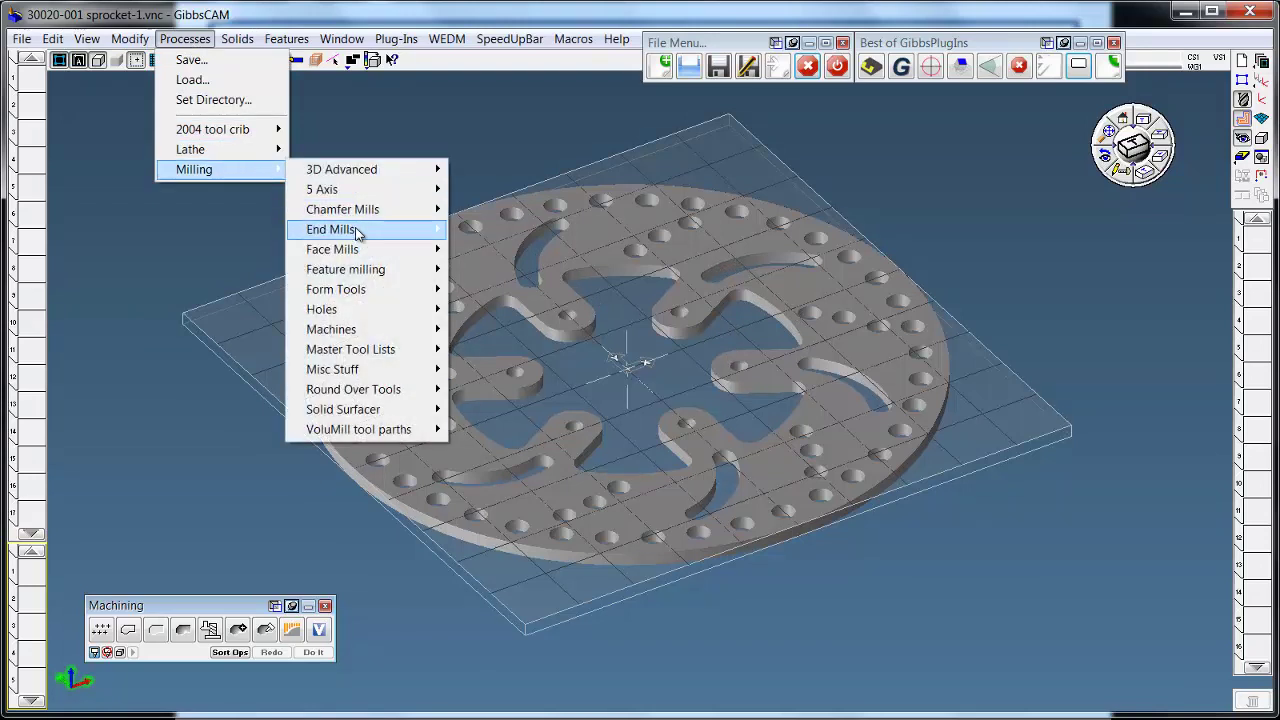
pyautogui.moveTo(360, 230)
pyautogui.moveTo(537, 412)
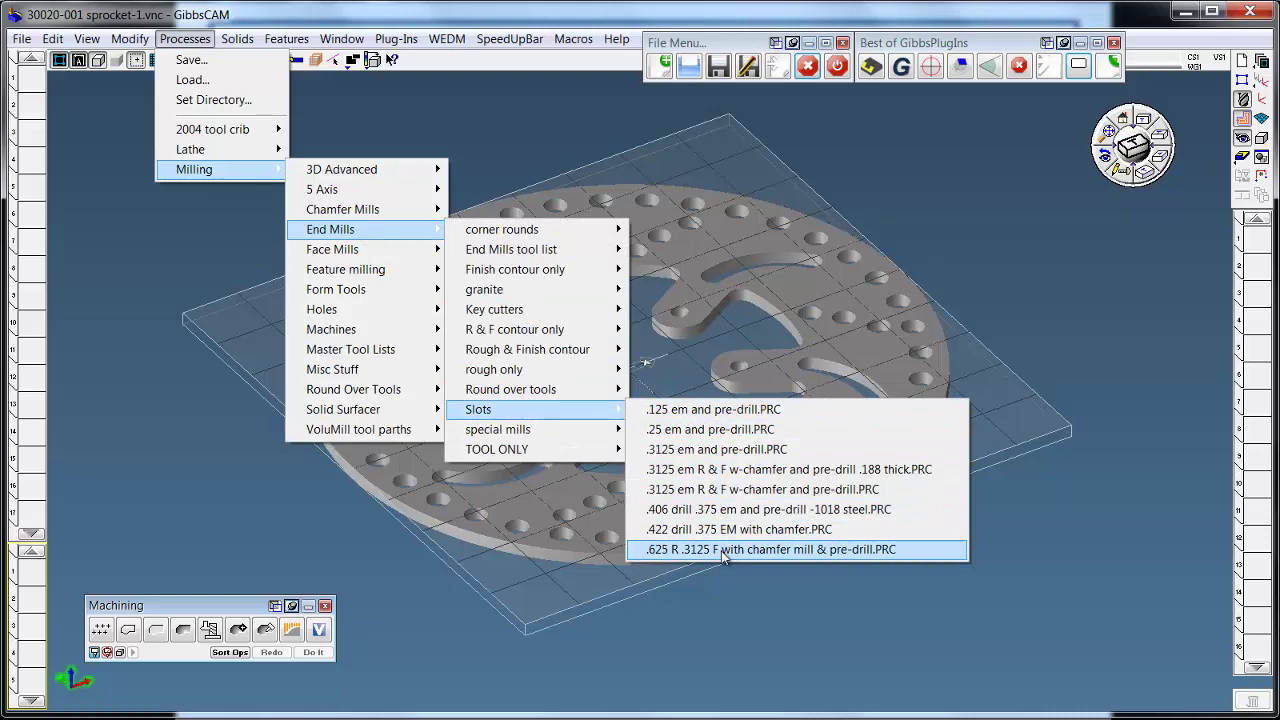
pyautogui.click(697, 449)
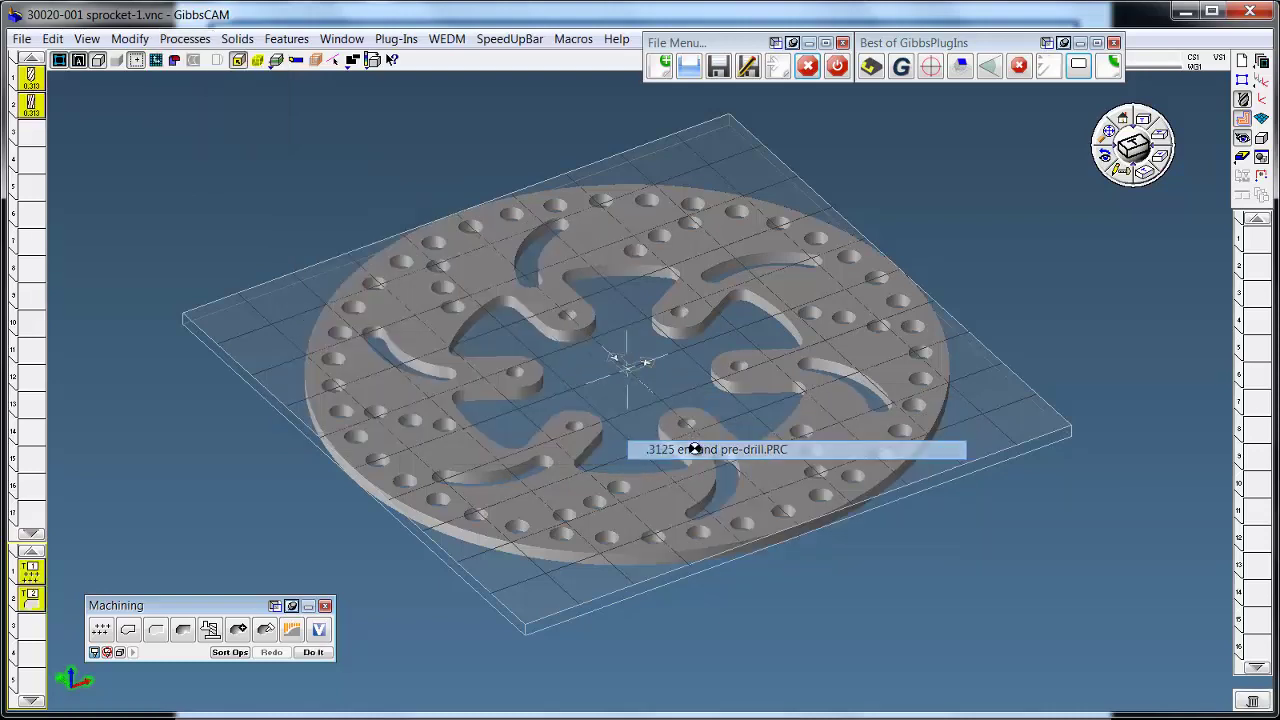
pyautogui.click(276, 61)
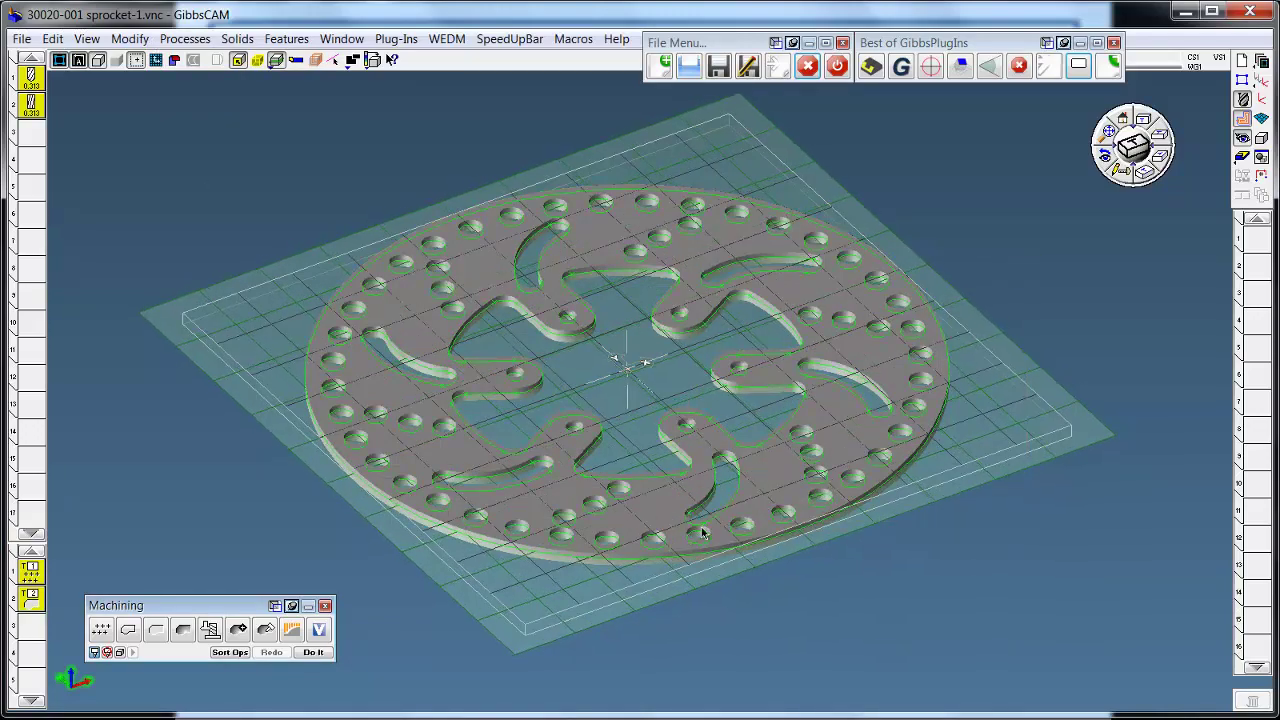
# Select all six curved slots, generate their milling toolpaths, and run the cut simulation
pyautogui.scroll(3, 1020, 565)
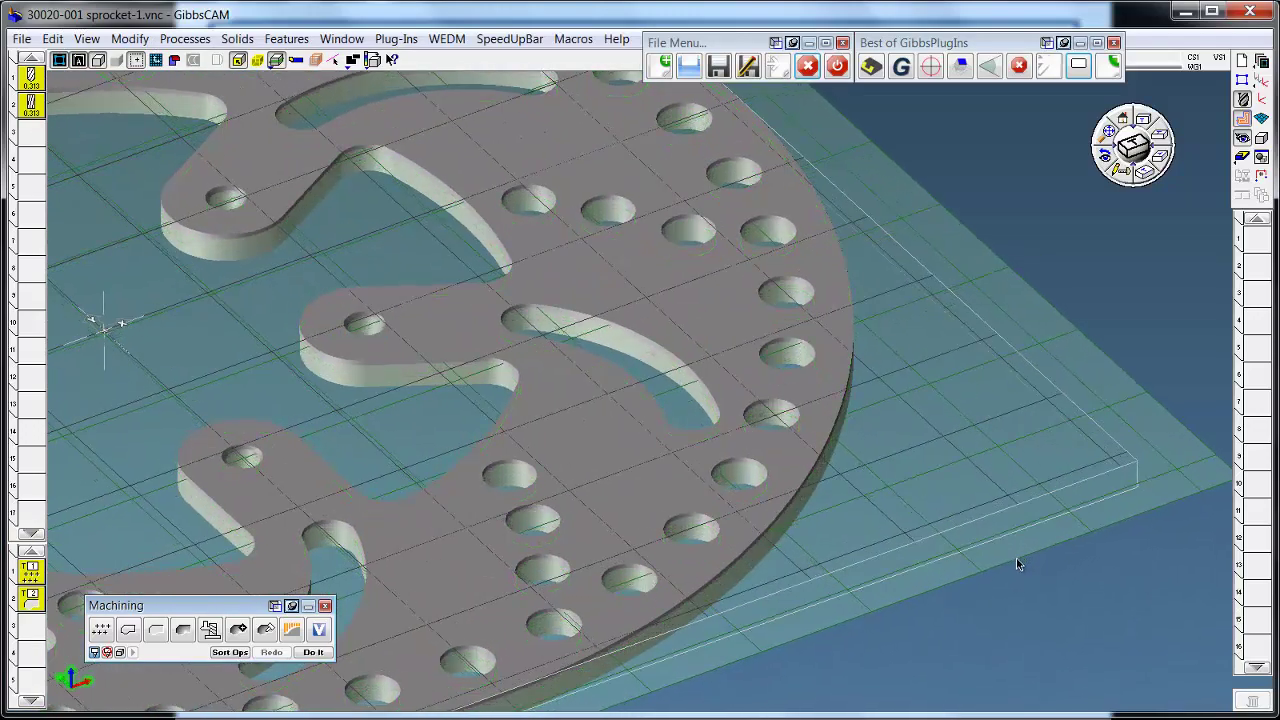
pyautogui.click(620, 380)
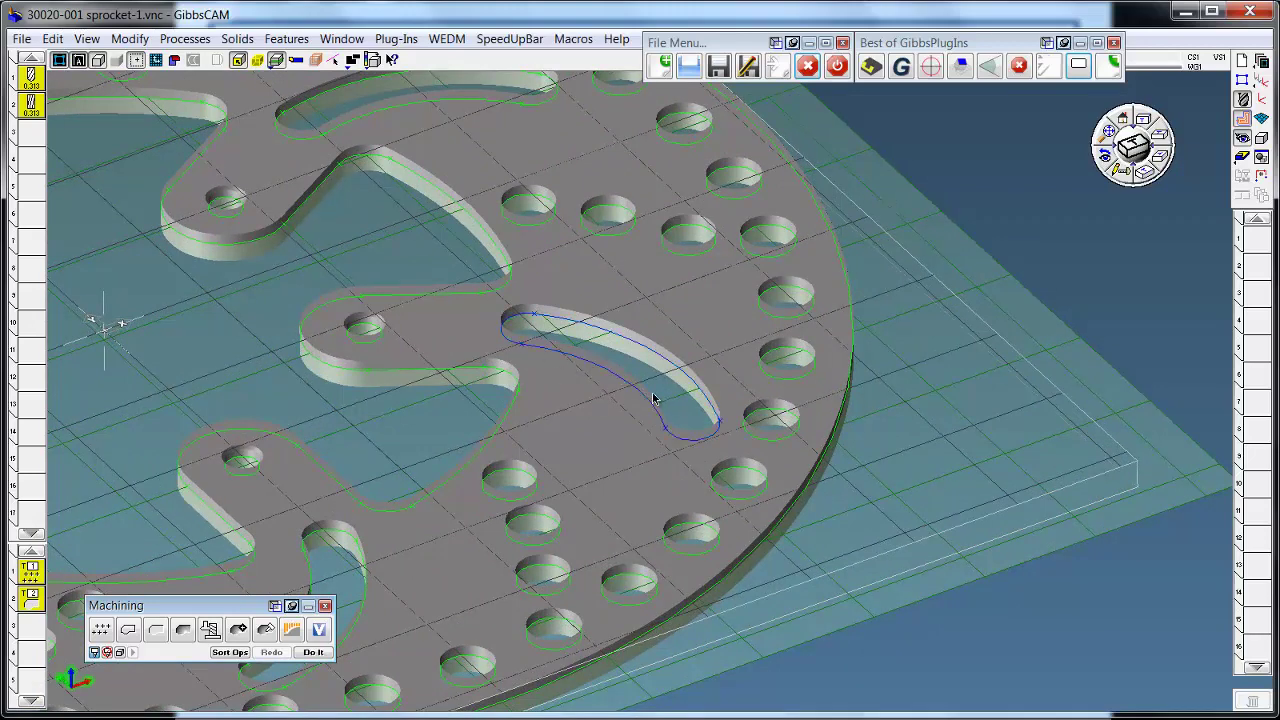
pyautogui.scroll(-4, 650, 400)
pyautogui.keyDown('shift'); pyautogui.click(513, 296); pyautogui.keyUp('shift')
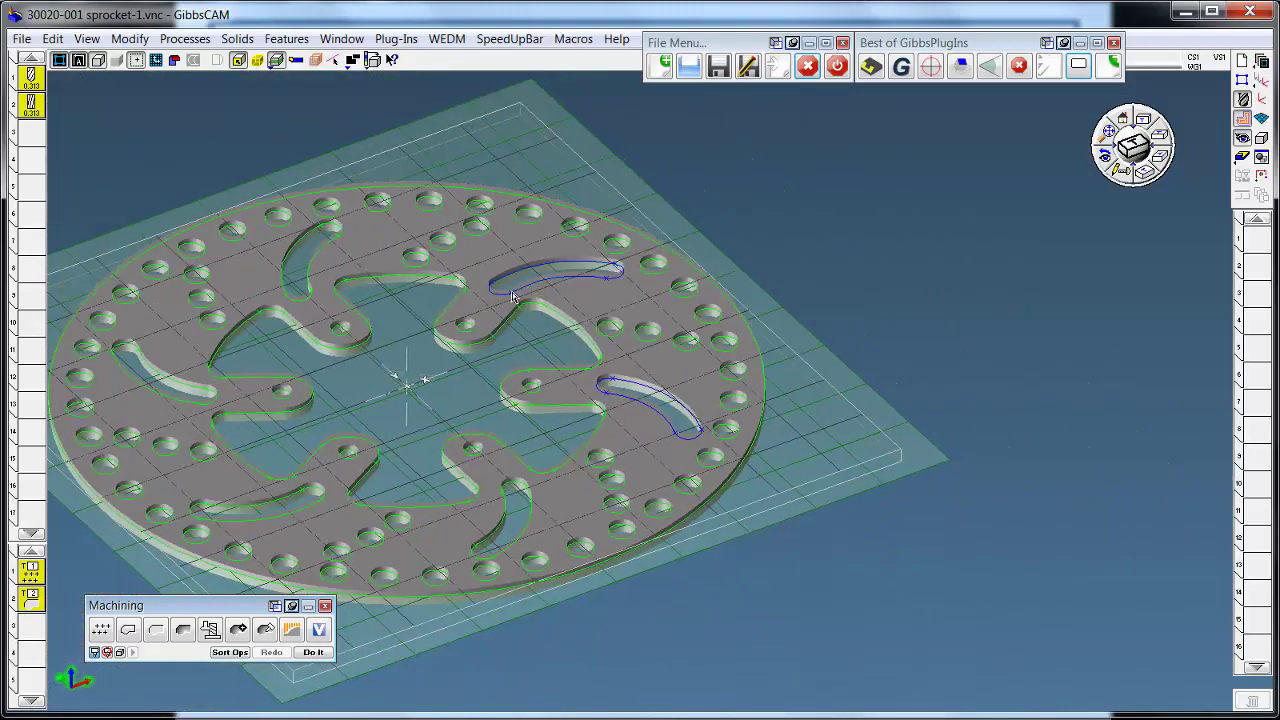
pyautogui.keyDown('shift'); pyautogui.click(300, 306); pyautogui.keyUp('shift')
pyautogui.keyDown('shift'); pyautogui.click(203, 400); pyautogui.keyUp('shift')
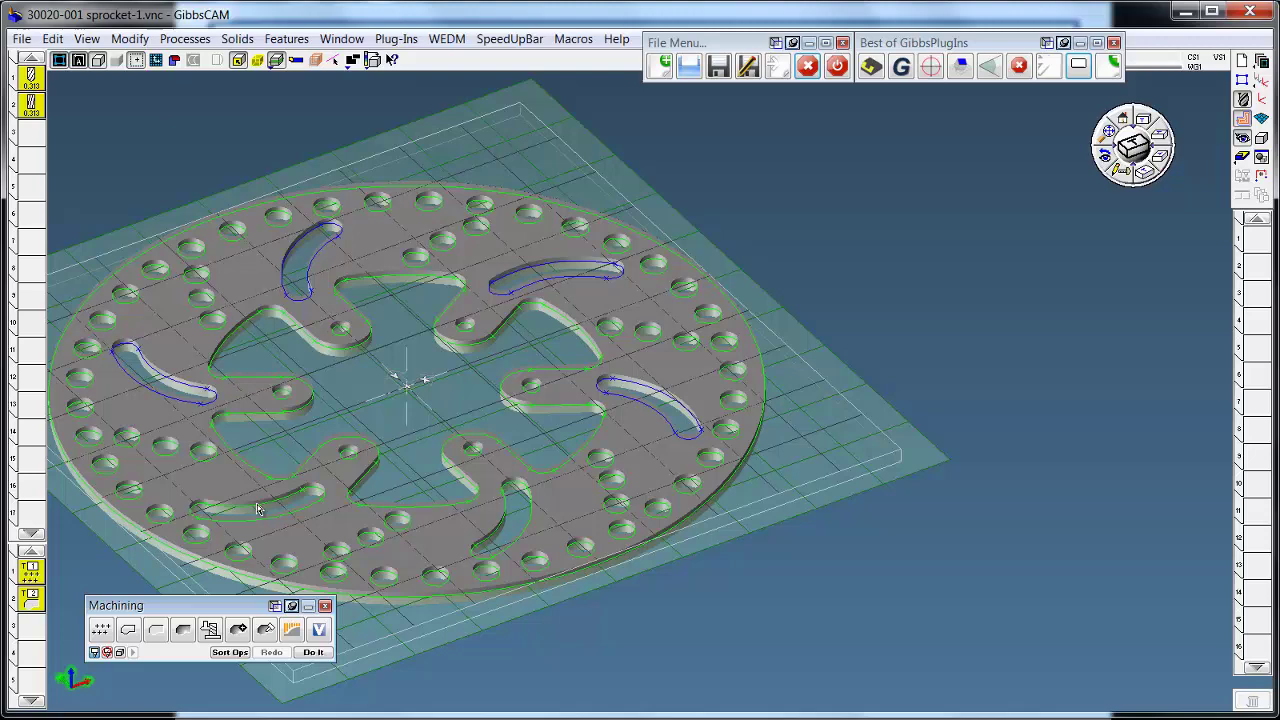
pyautogui.keyDown('shift'); pyautogui.click(257, 504); pyautogui.keyUp('shift')
pyautogui.keyDown('shift'); pyautogui.click(468, 558); pyautogui.keyUp('shift')
pyautogui.click(315, 655)
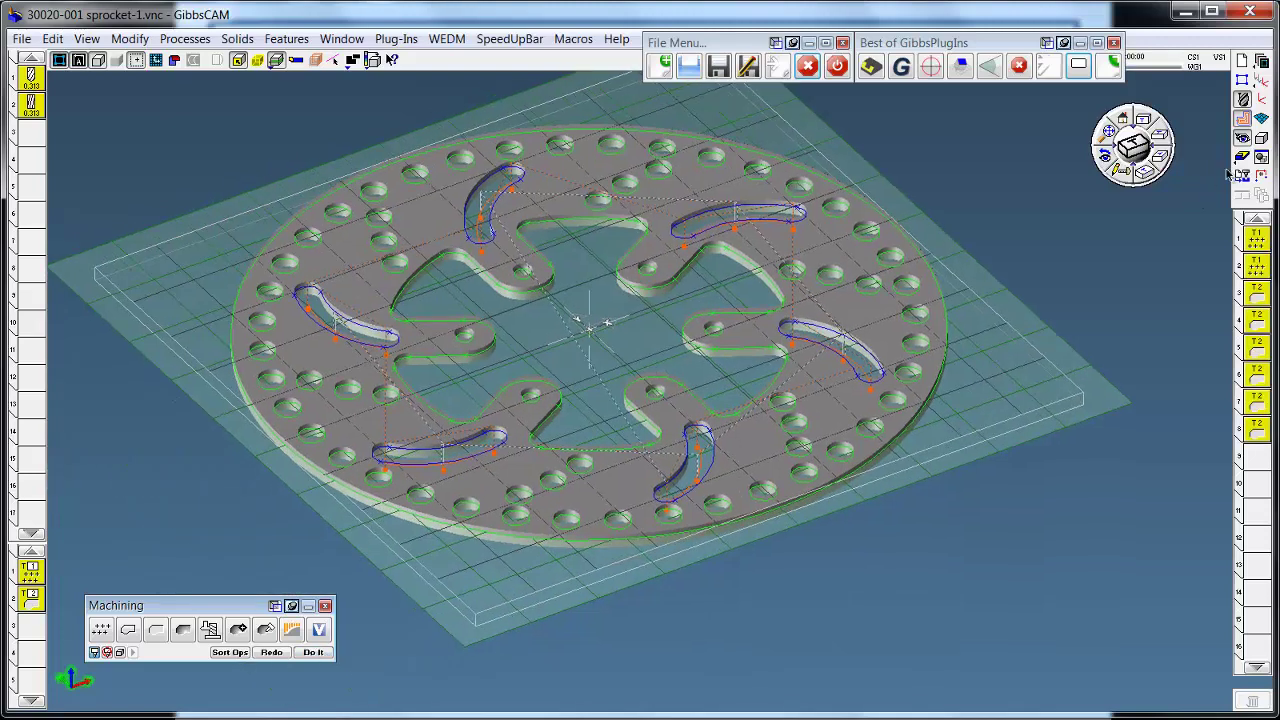
pyautogui.click(1242, 157)
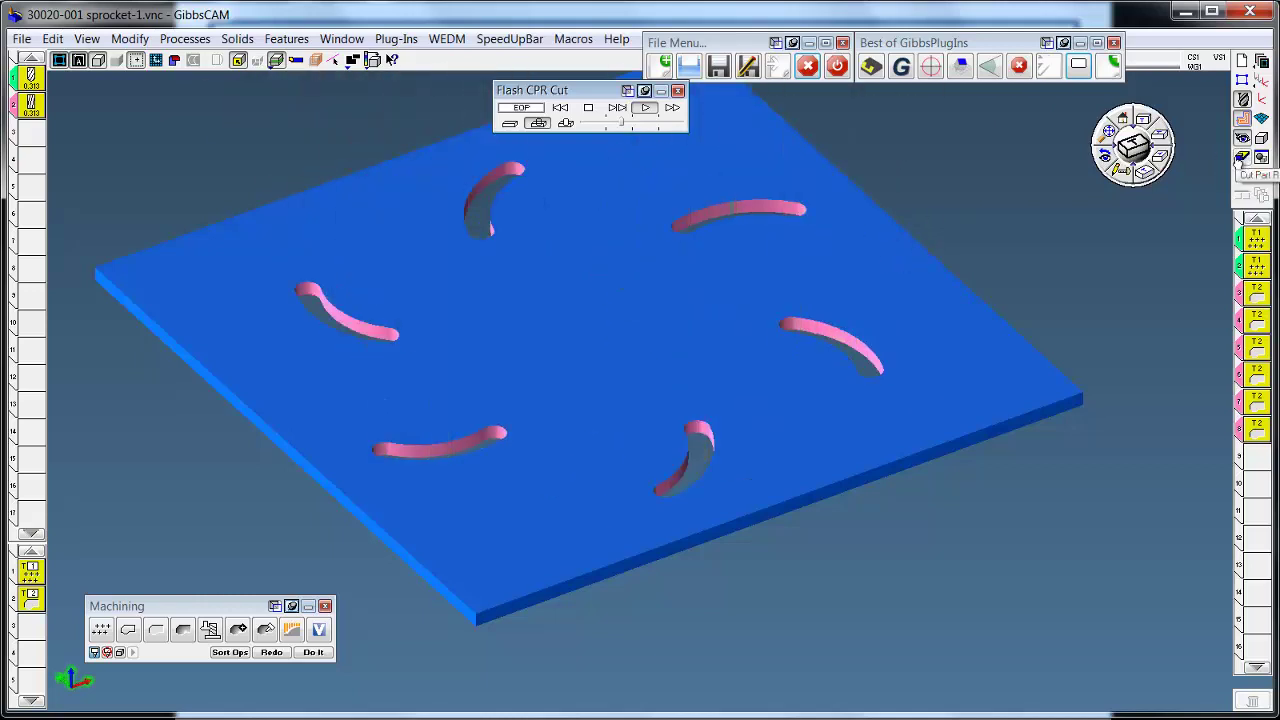
# Close the slot simulation, create pocket operations for the central cross-shaped cutout, and zoom in on it
pyautogui.click(1242, 157)
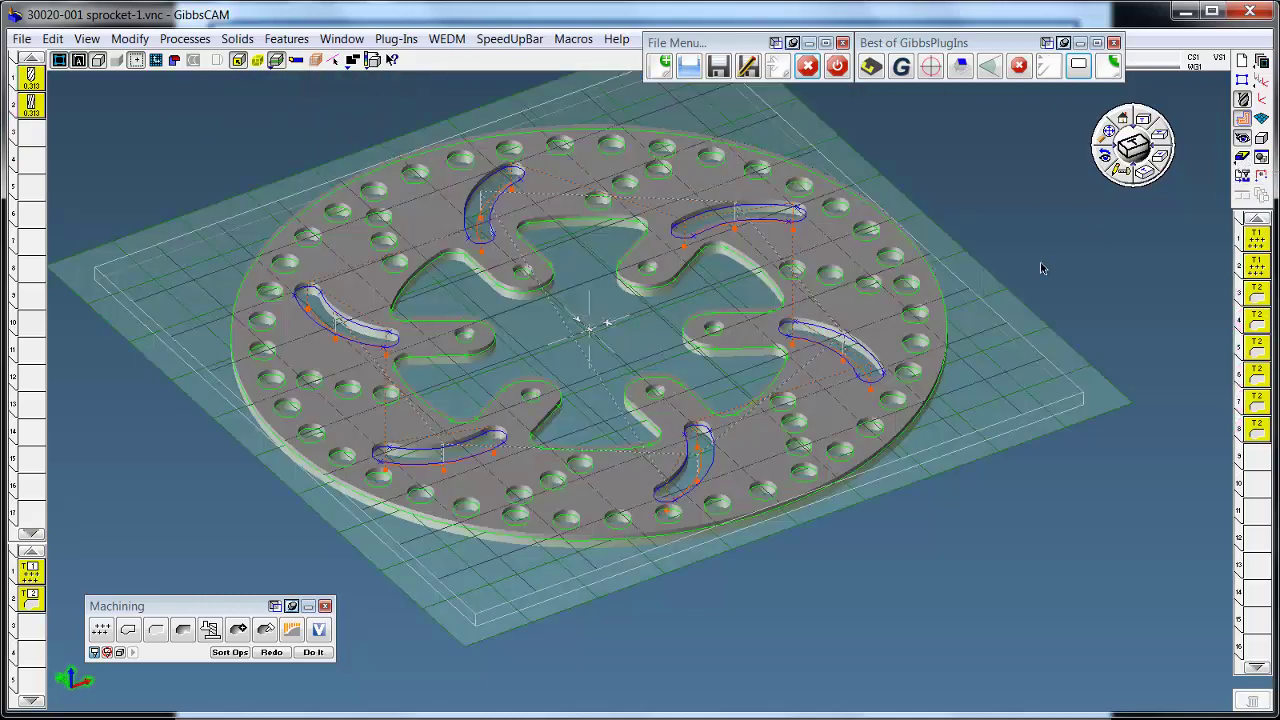
pyautogui.click(573, 226)
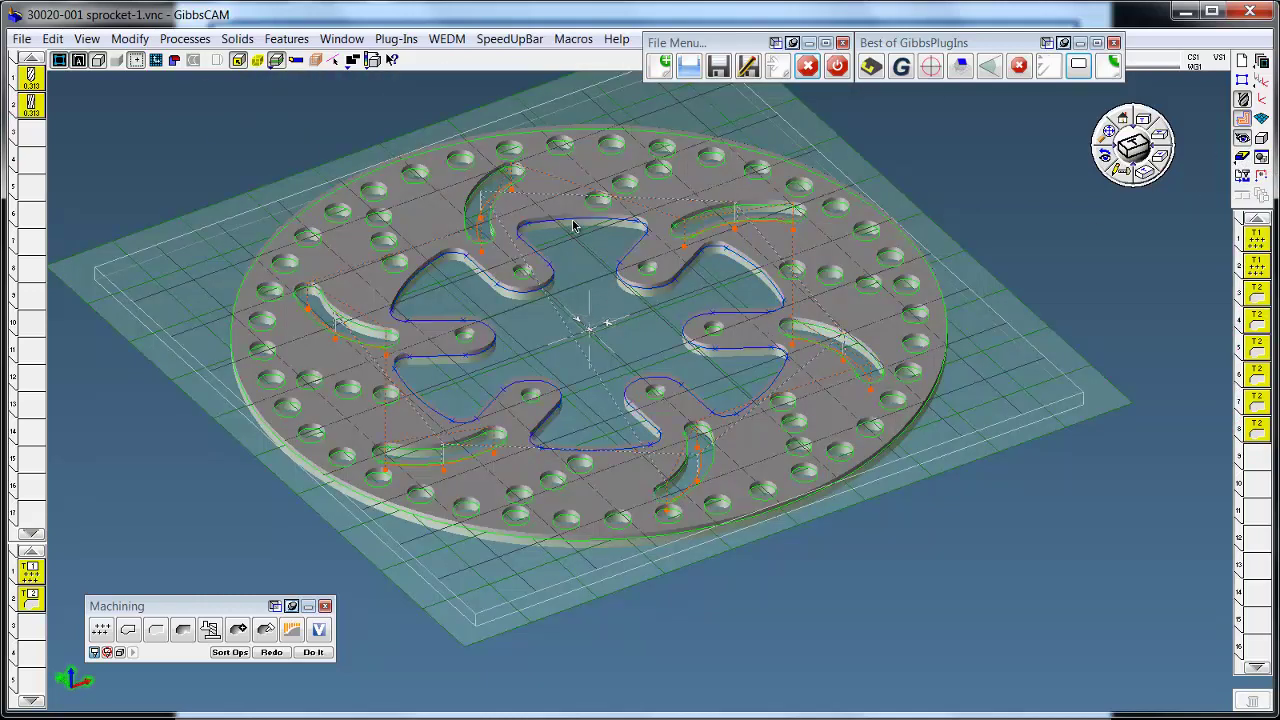
pyautogui.click(313, 652)
pyautogui.moveTo(271, 124); pyautogui.dragTo(824, 532)
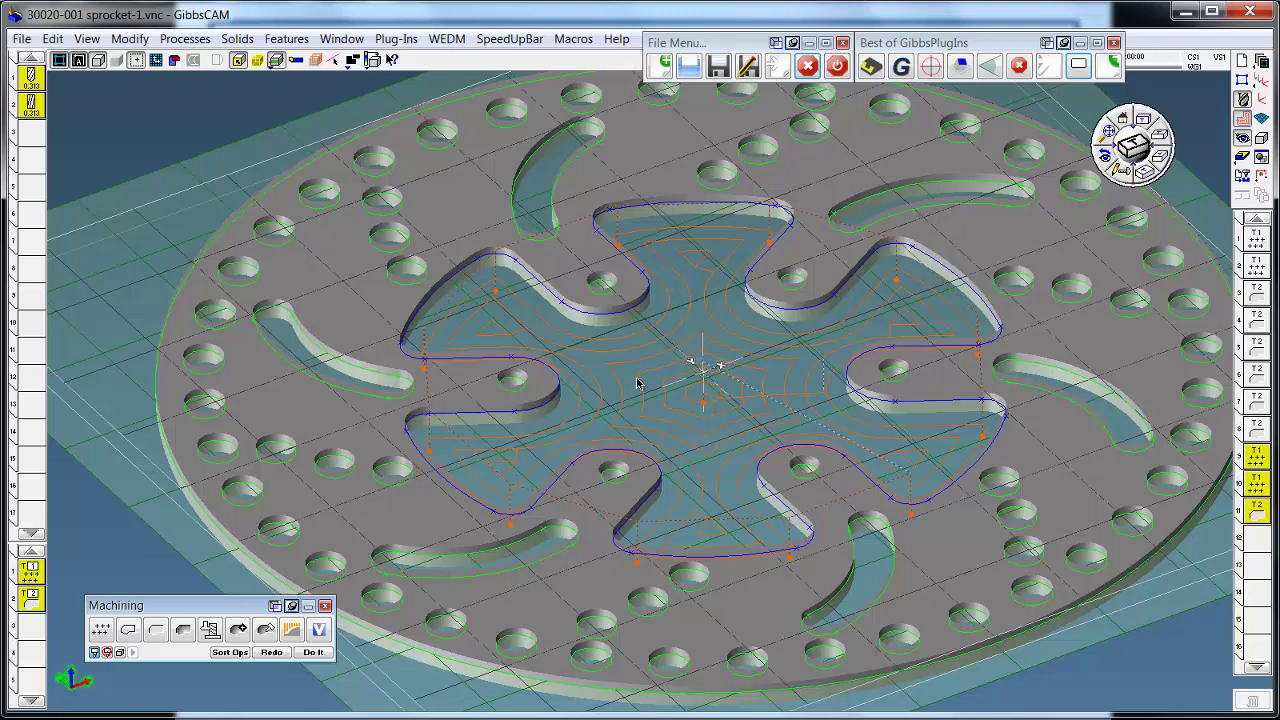
# Set roughing process 2 to Offset With Cleanup with a .3 cut width and redo the pocket toolpath
pyautogui.doubleClick(31, 598)
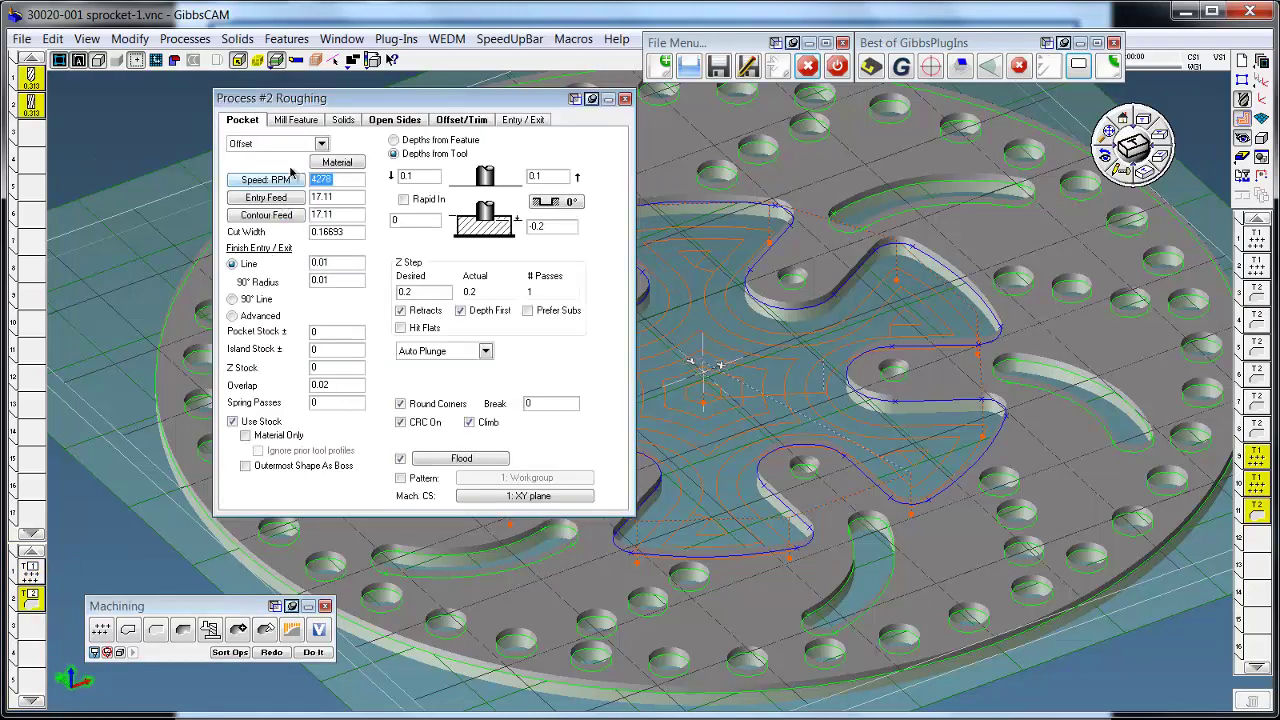
pyautogui.click(321, 145)
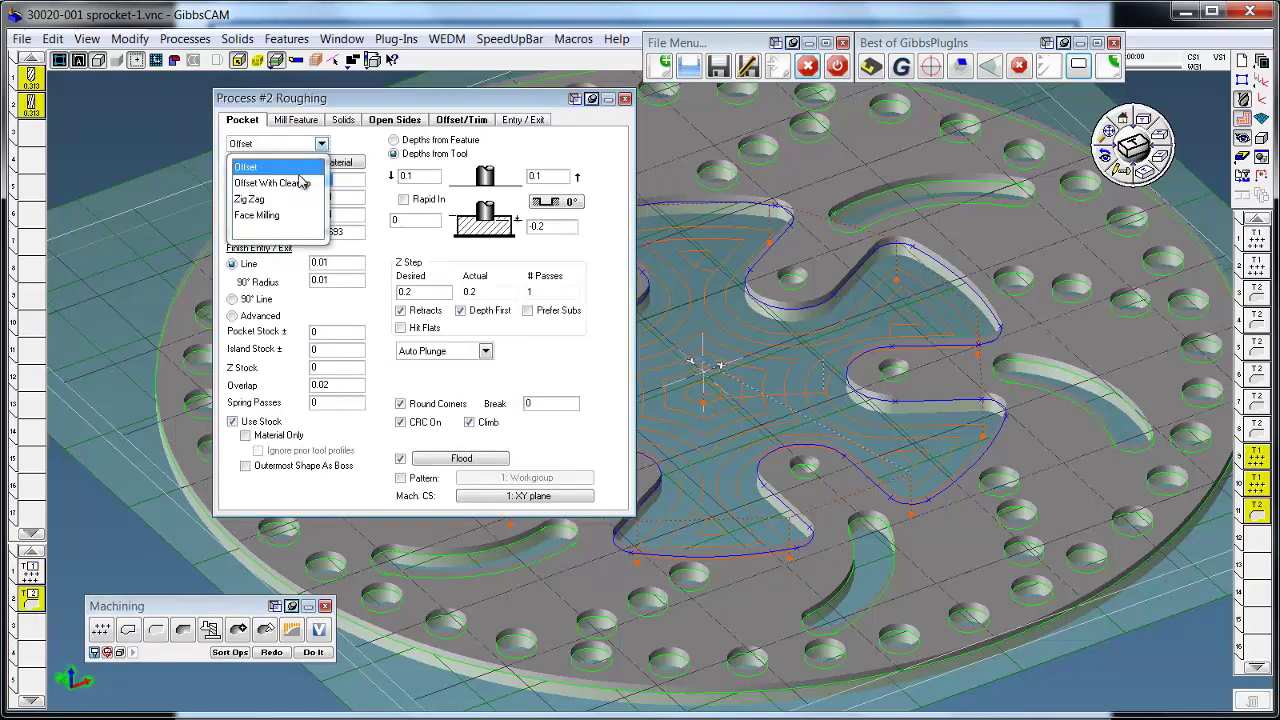
pyautogui.click(290, 184)
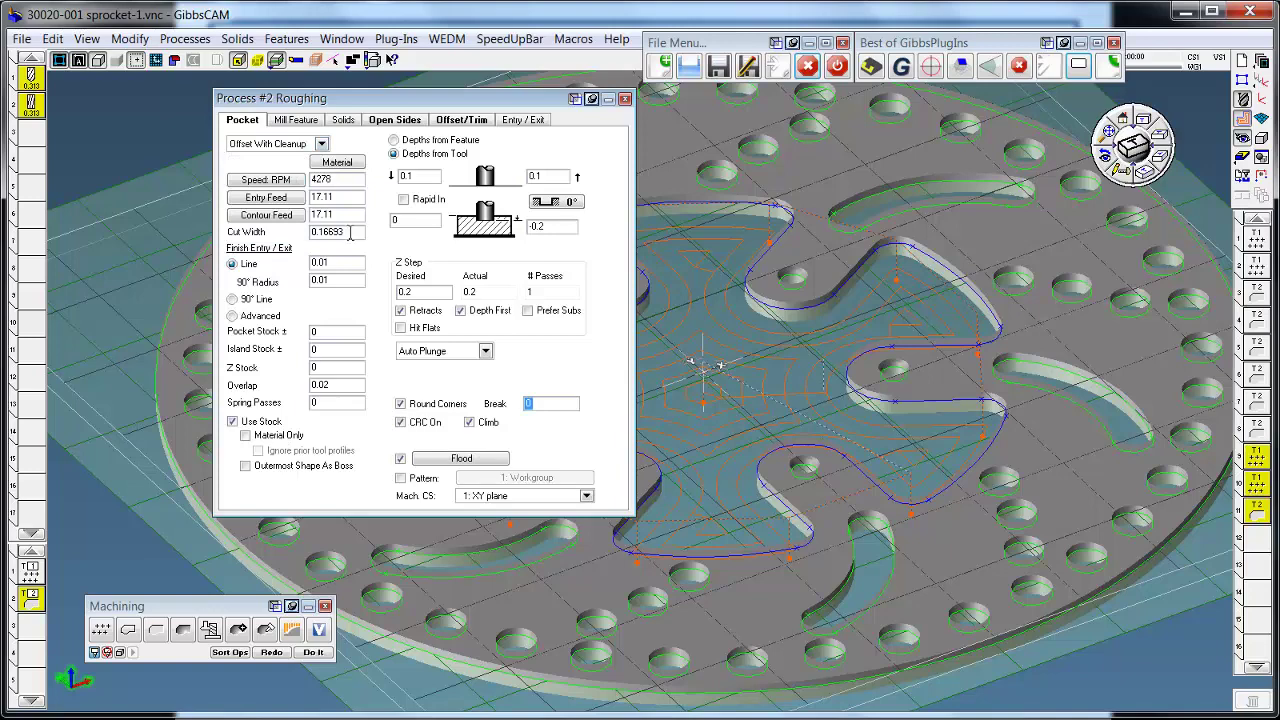
pyautogui.doubleClick(349, 232)
pyautogui.write('.3')
pyautogui.click(288, 652)
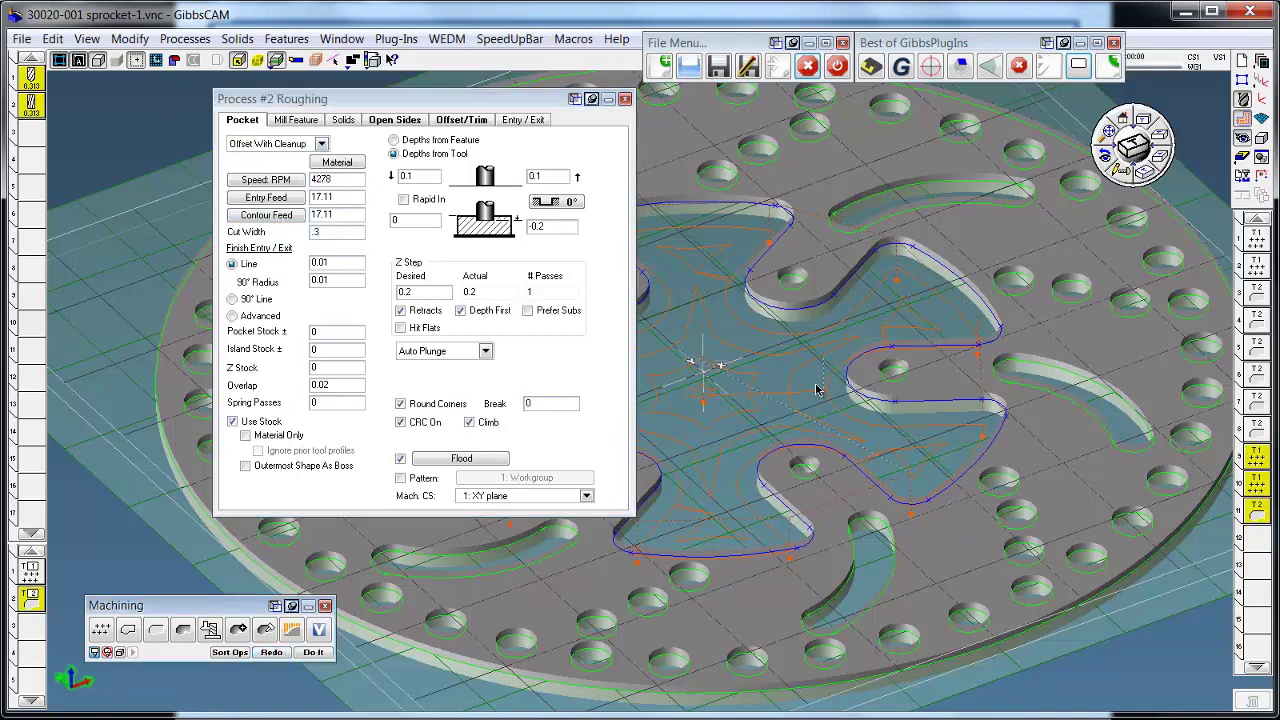
pyautogui.moveTo(817, 390); pyautogui.dragTo(846, 392, button='middle')
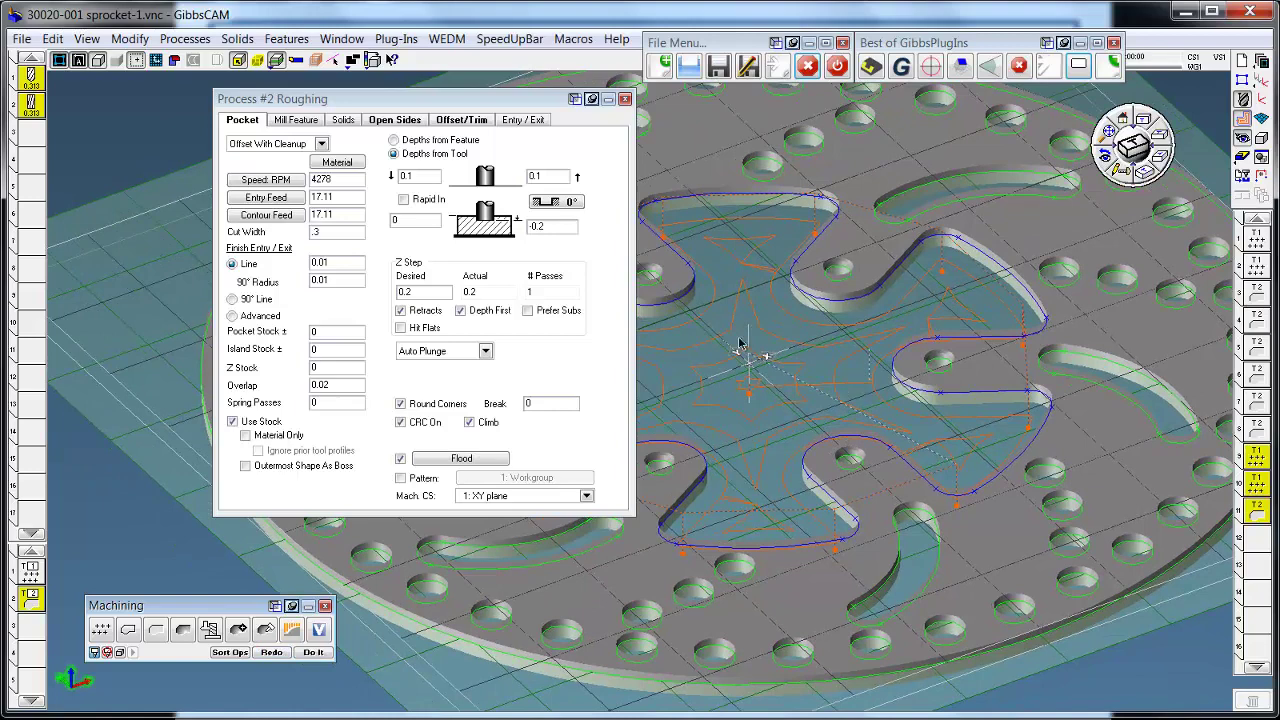
pyautogui.doubleClick(336, 232)
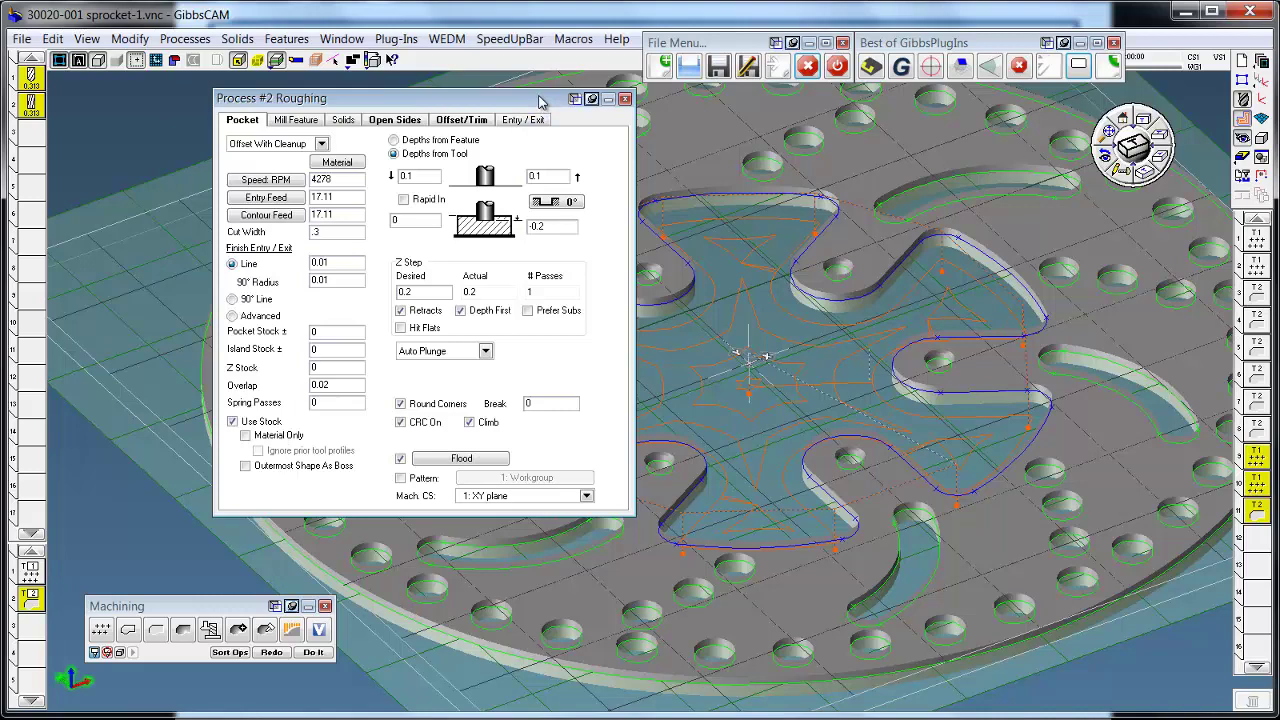
pyautogui.moveTo(540, 101); pyautogui.dragTo(501, 108)
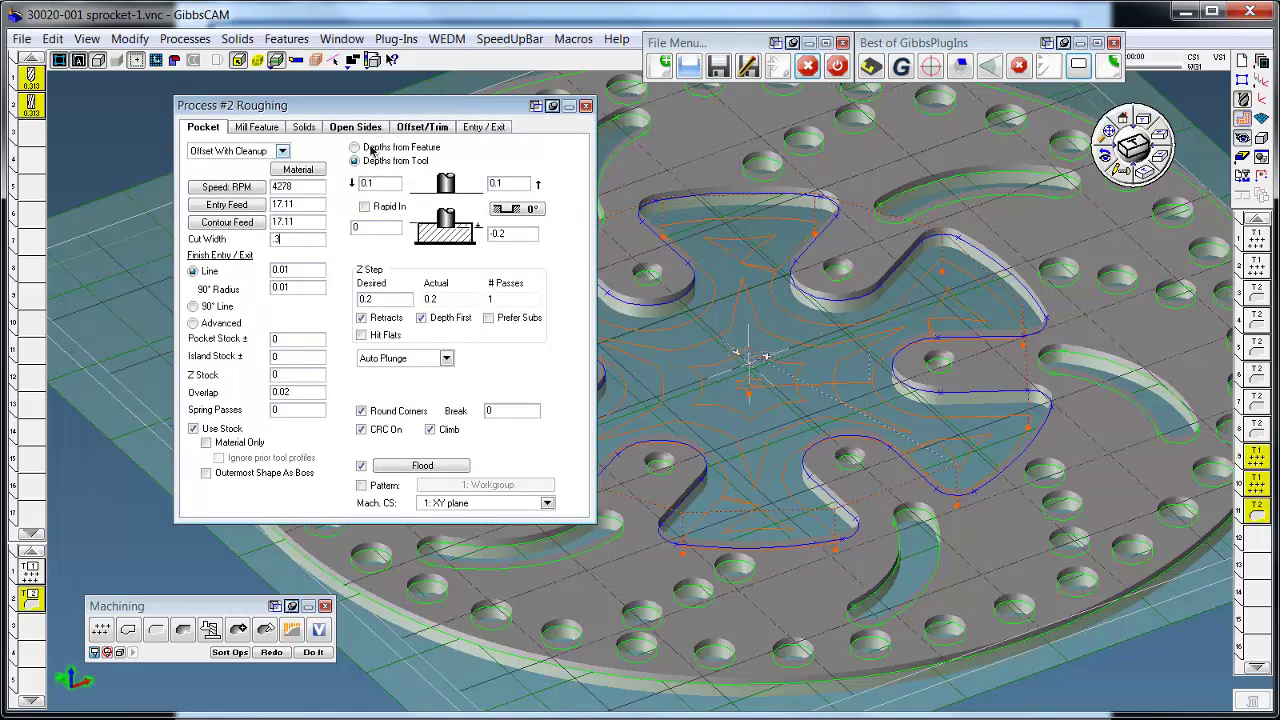
pyautogui.click(585, 107)
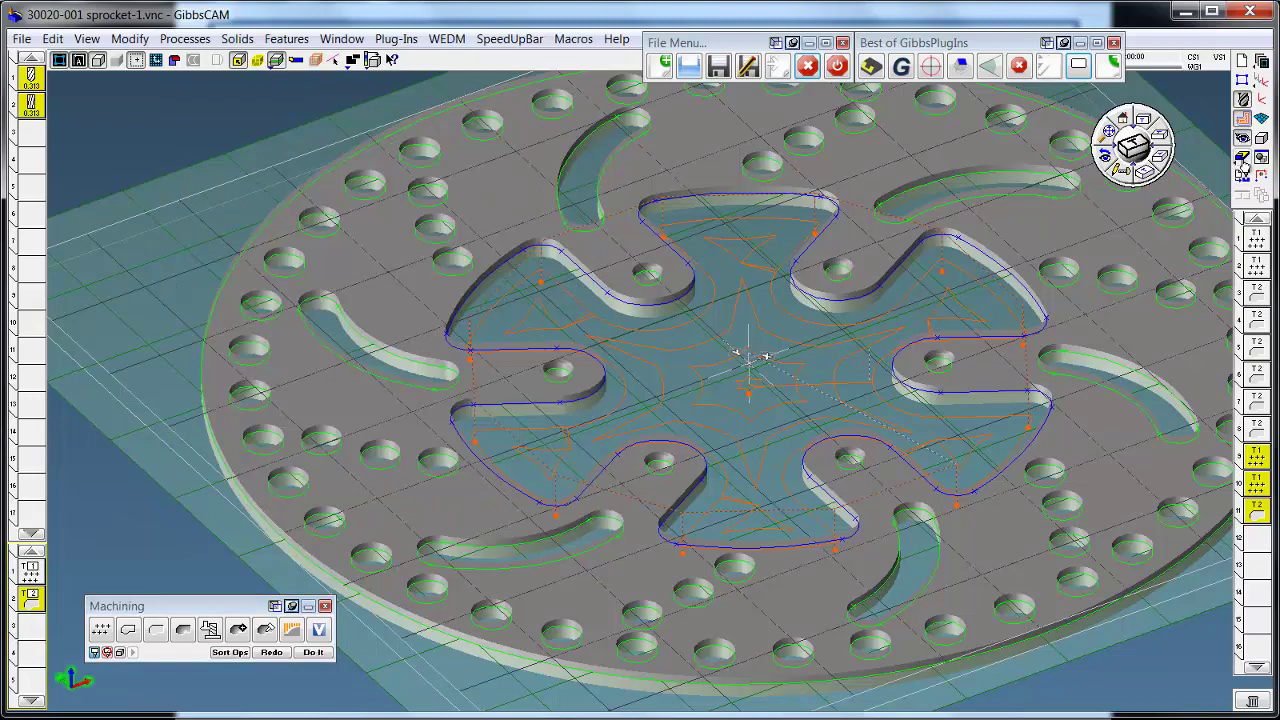
pyautogui.click(1242, 158)
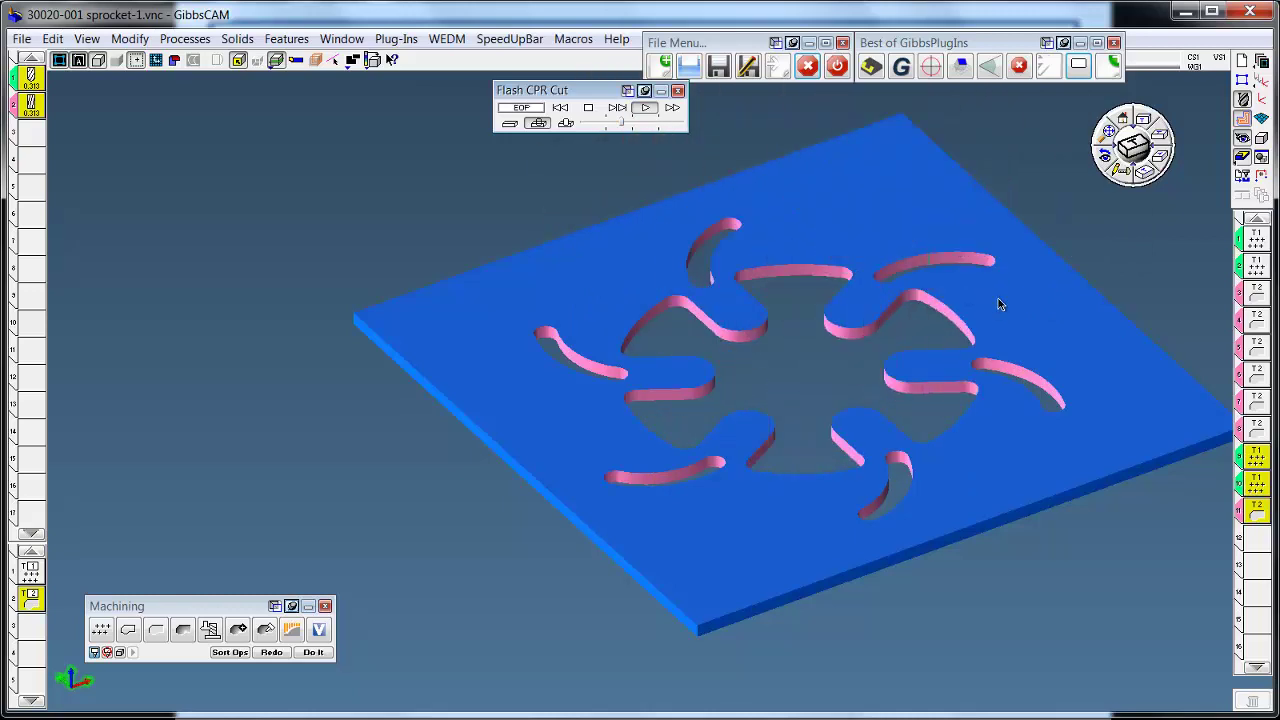
pyautogui.click(1243, 157)
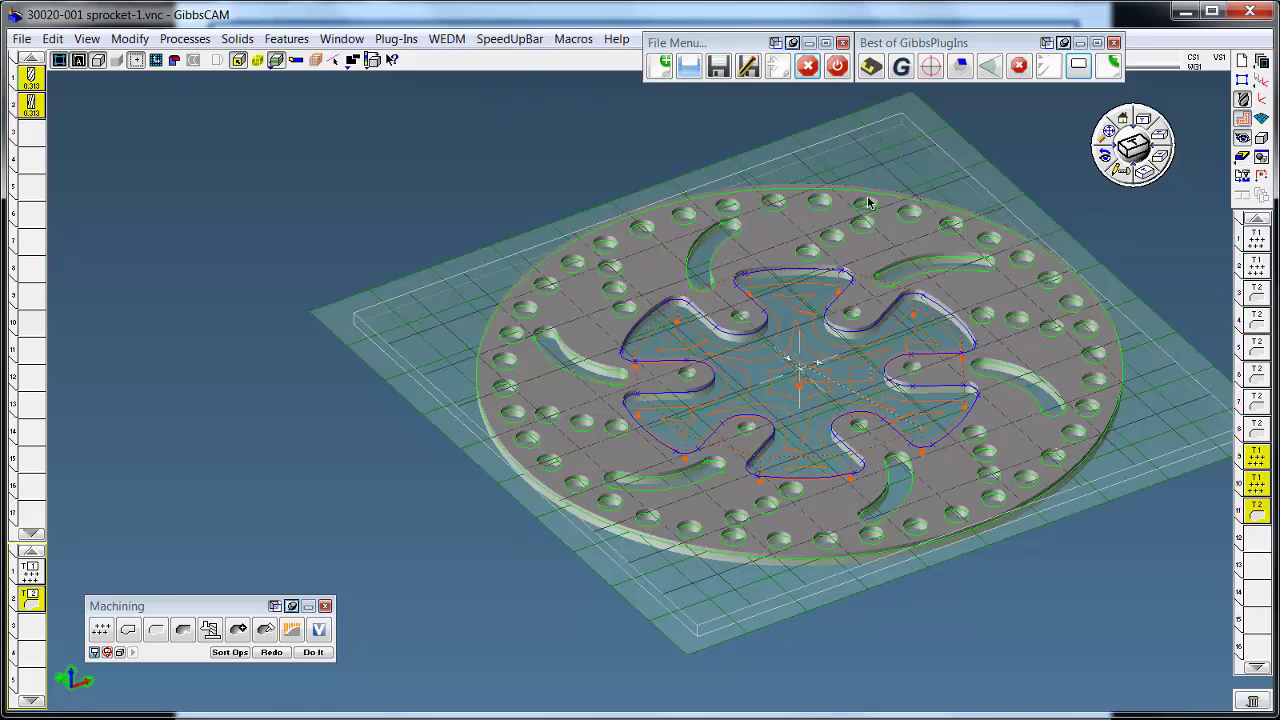
# Extract the part's outer edges as geometry
pyautogui.click(276, 60)
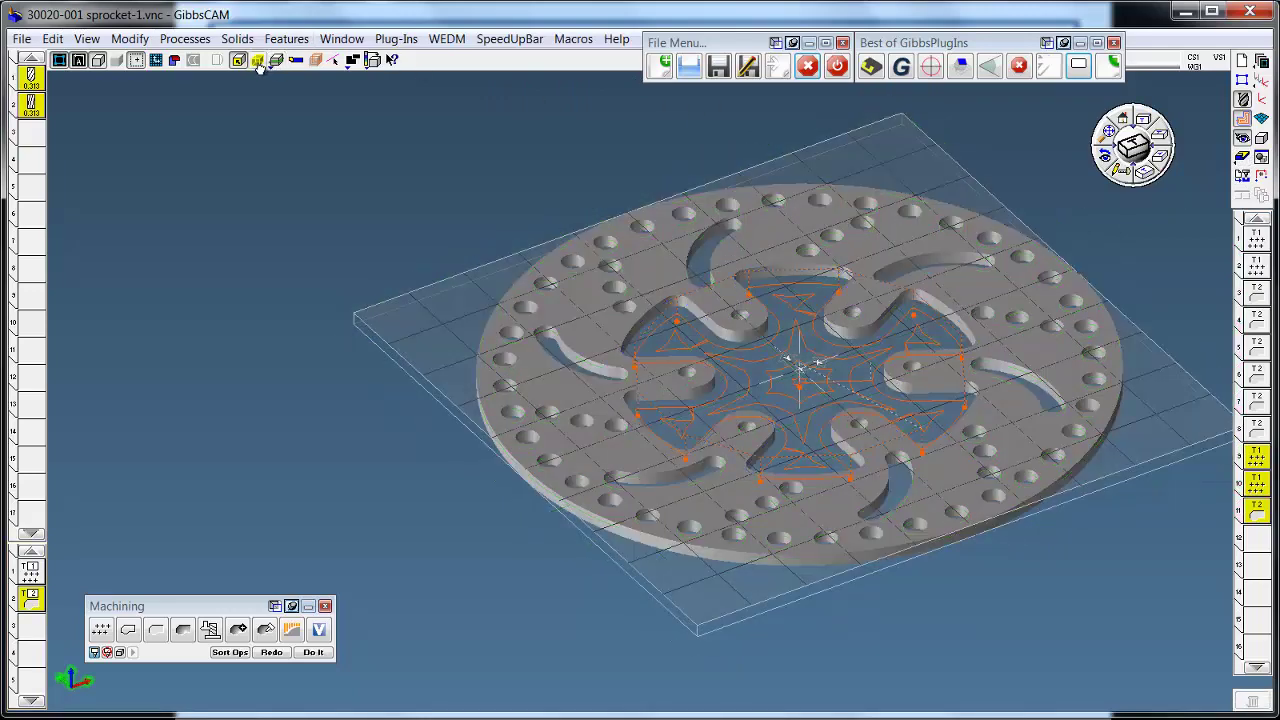
pyautogui.click(258, 60)
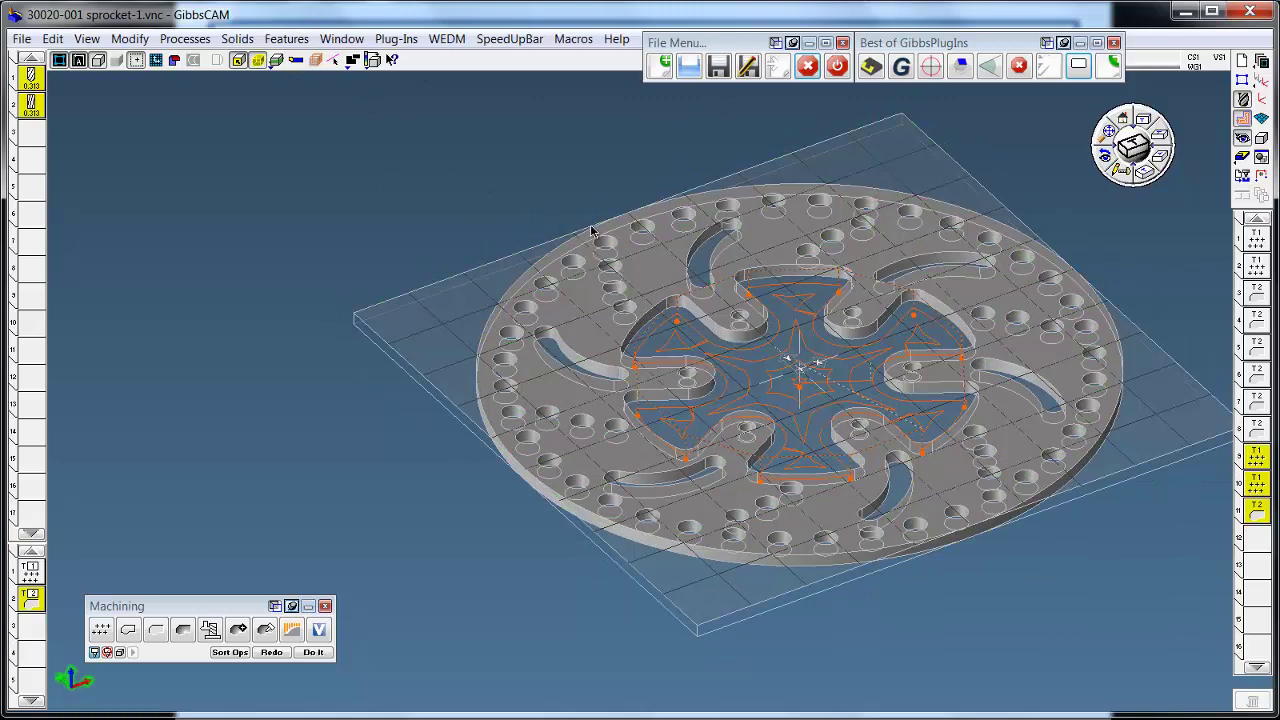
pyautogui.click(591, 231)
pyautogui.rightClick(591, 231)
pyautogui.click(612, 233)
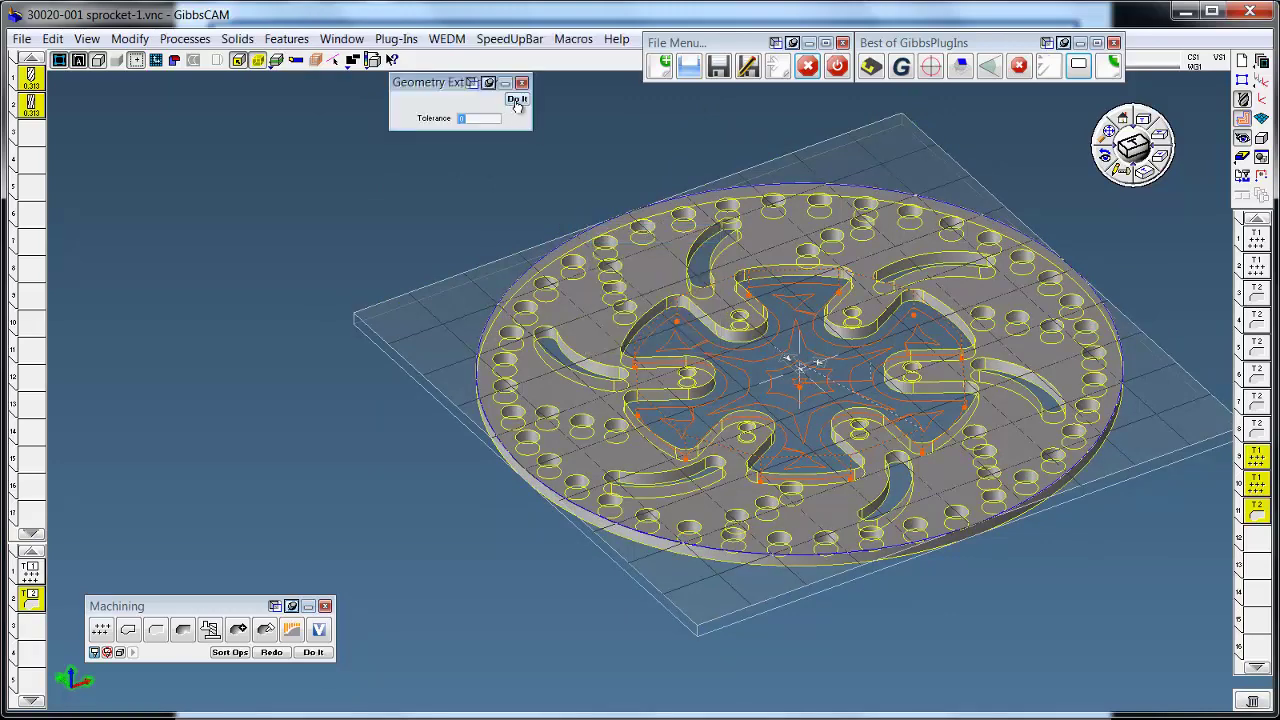
pyautogui.click(517, 101)
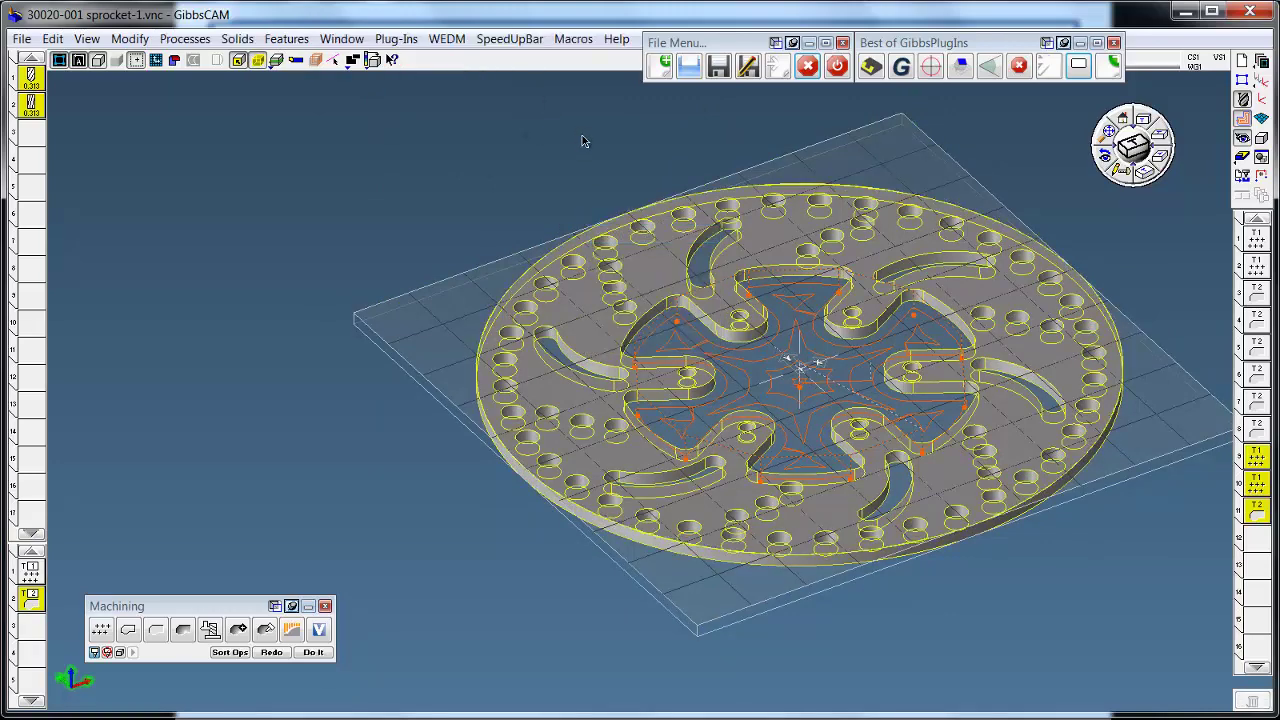
pyautogui.click(258, 60)
# Make the workgroup's part stock a Z-axis extrusion of the outline and run the cut simulation
pyautogui.click(1262, 62)
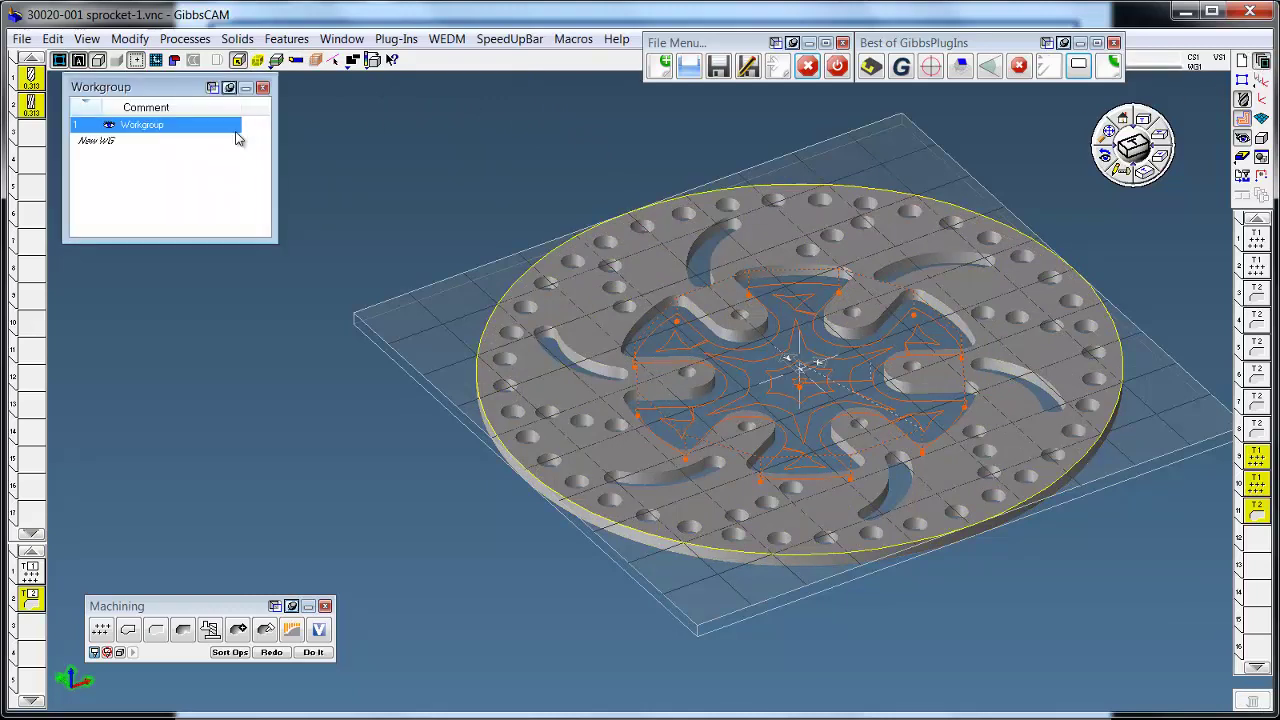
pyautogui.rightClick(170, 126)
pyautogui.click(185, 129)
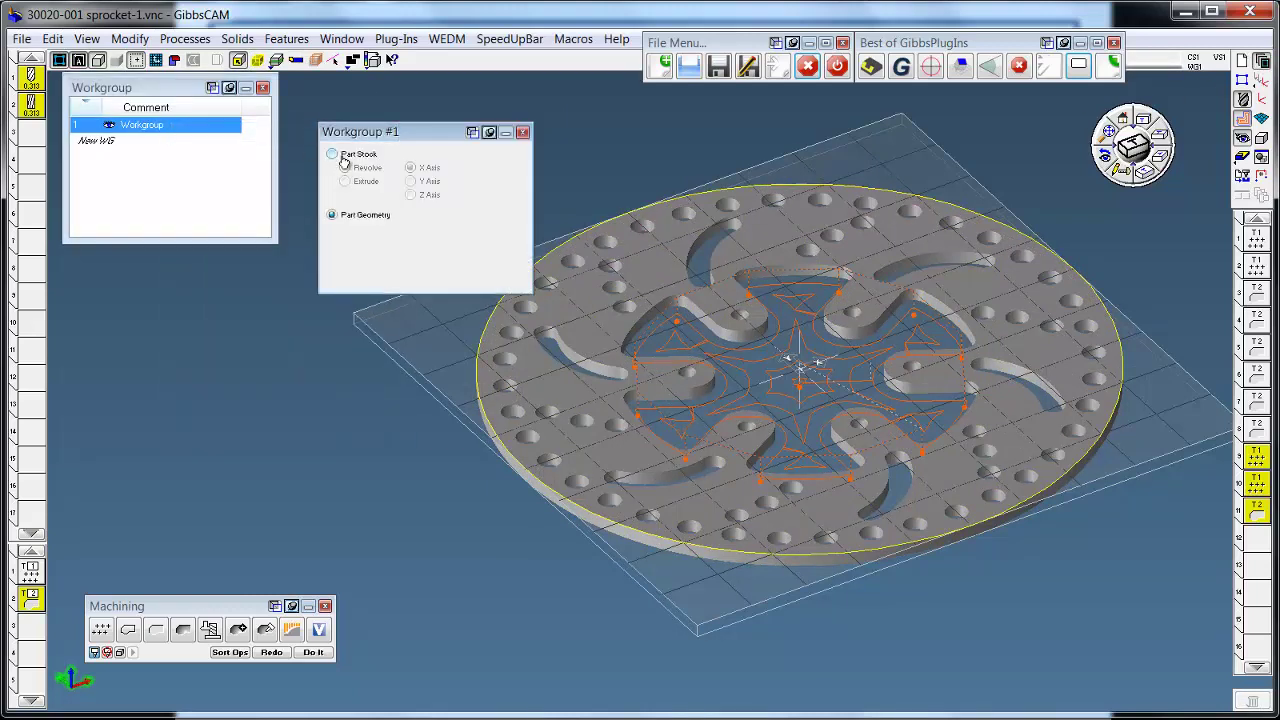
pyautogui.click(332, 154)
pyautogui.click(345, 181)
pyautogui.click(411, 194)
pyautogui.click(522, 132)
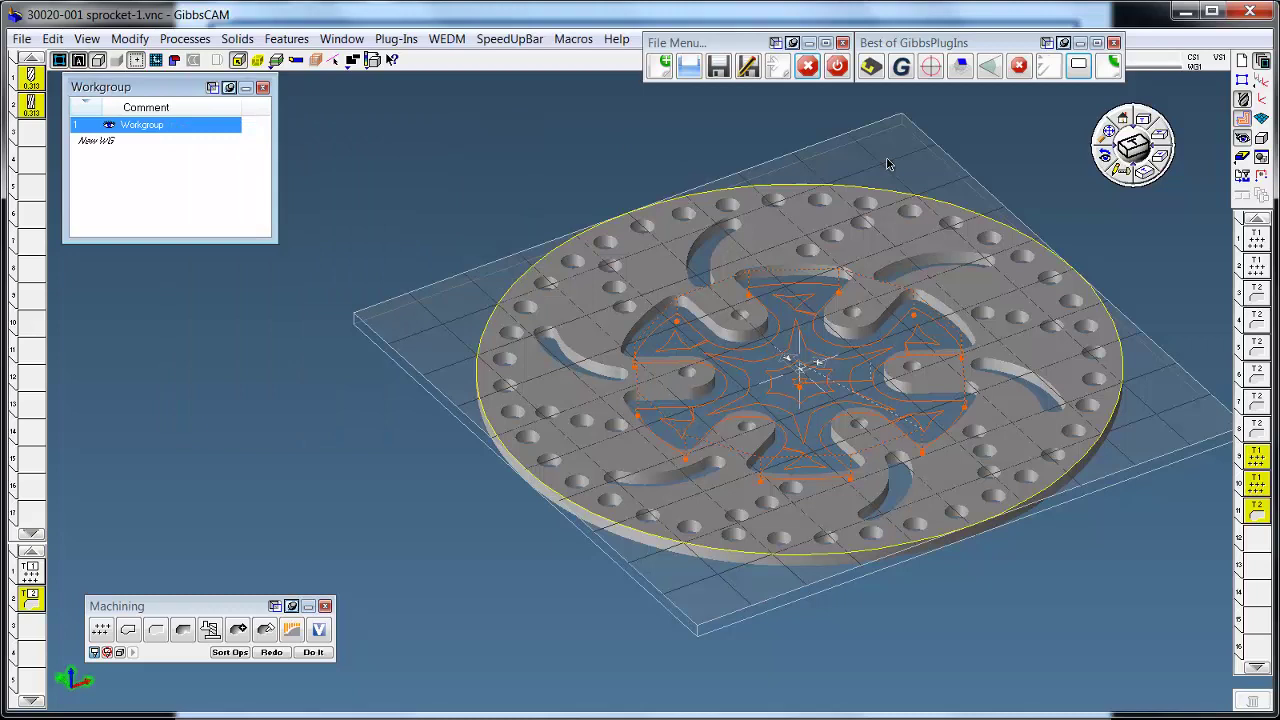
pyautogui.click(1243, 156)
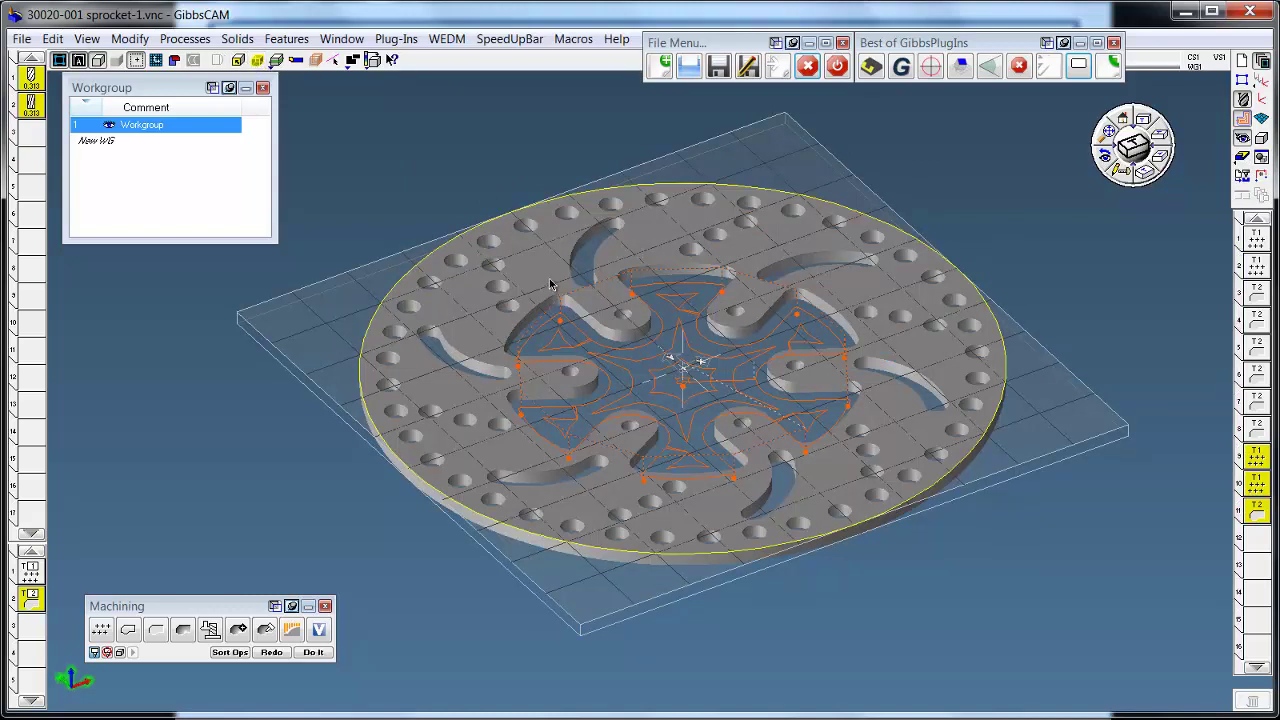
# Check Top Clearance, Thru Hole Bottom Adjust and AFR import settings in Hole Manager preferences, then run AFR
pyautogui.click(286, 38)
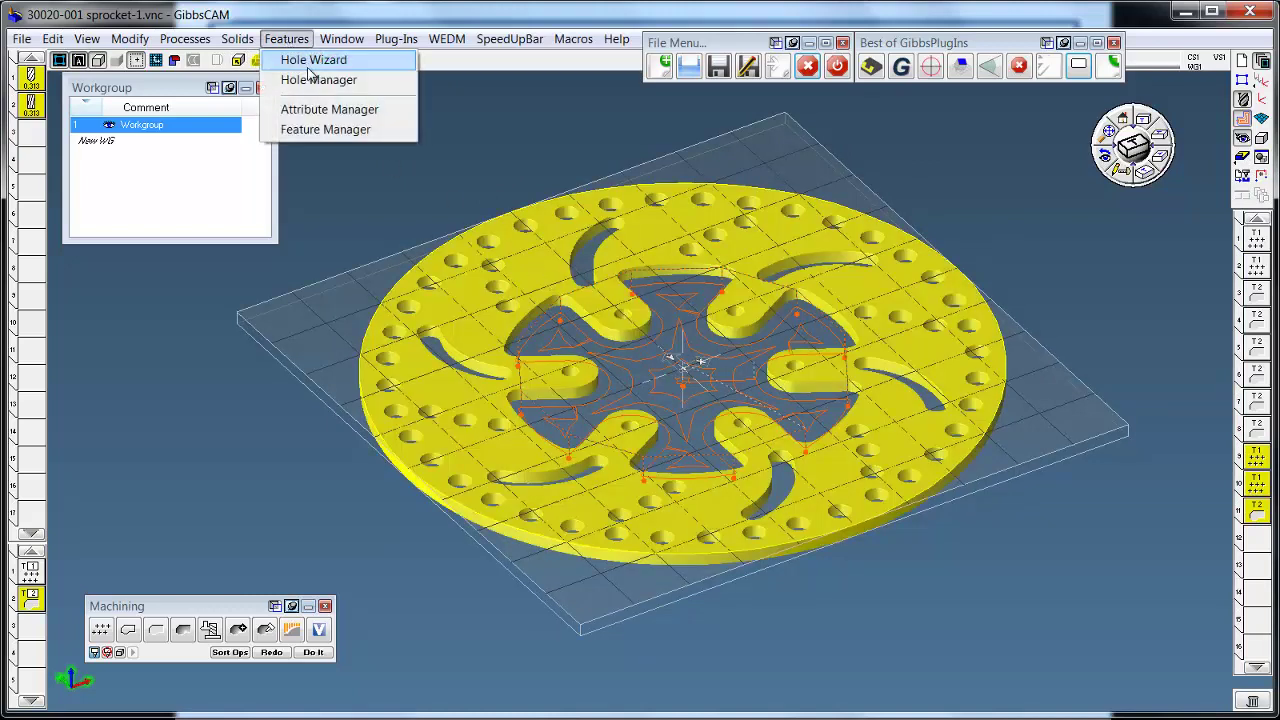
pyautogui.click(312, 78)
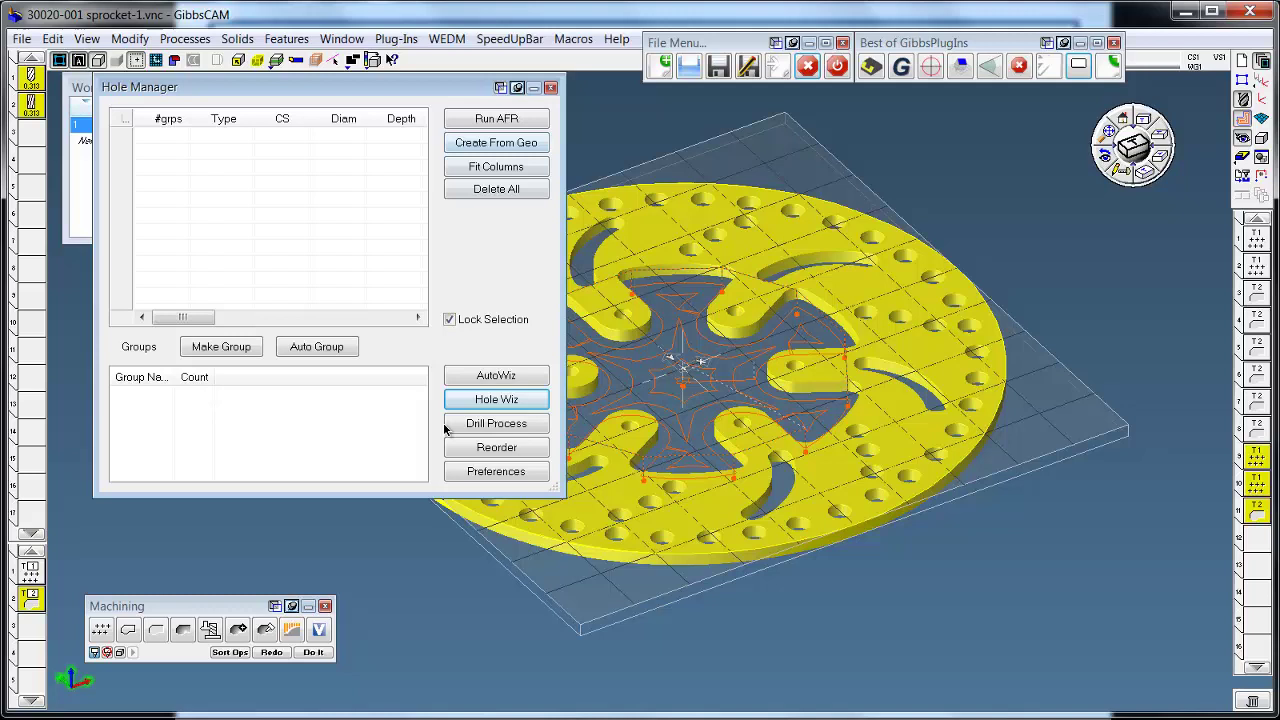
pyautogui.click(475, 471)
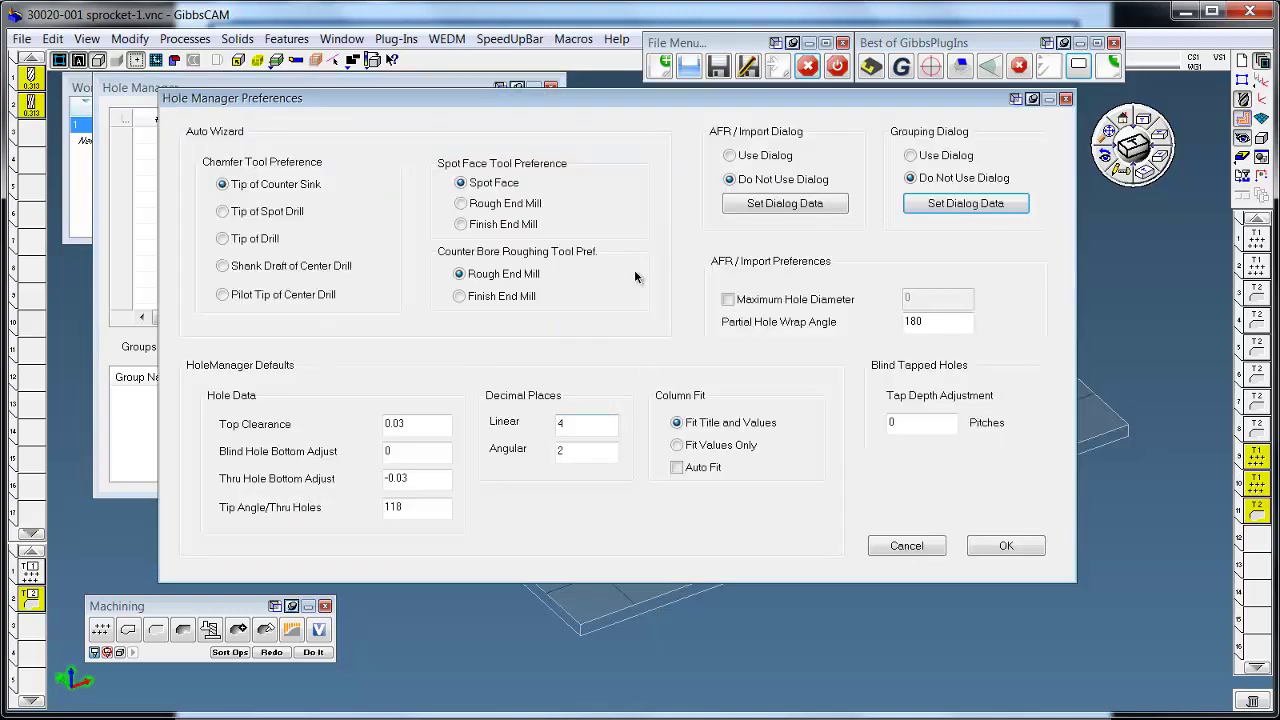
pyautogui.doubleClick(409, 429)
pyautogui.doubleClick(416, 481)
pyautogui.click(799, 206)
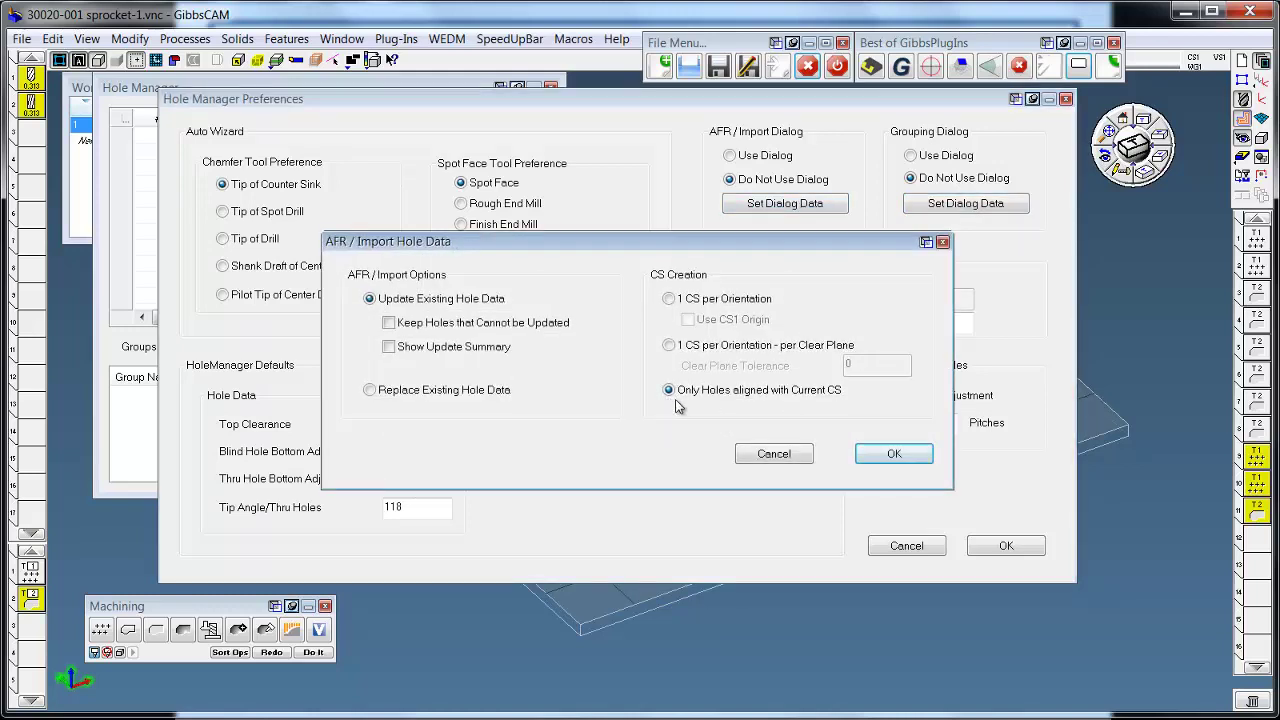
pyautogui.click(910, 456)
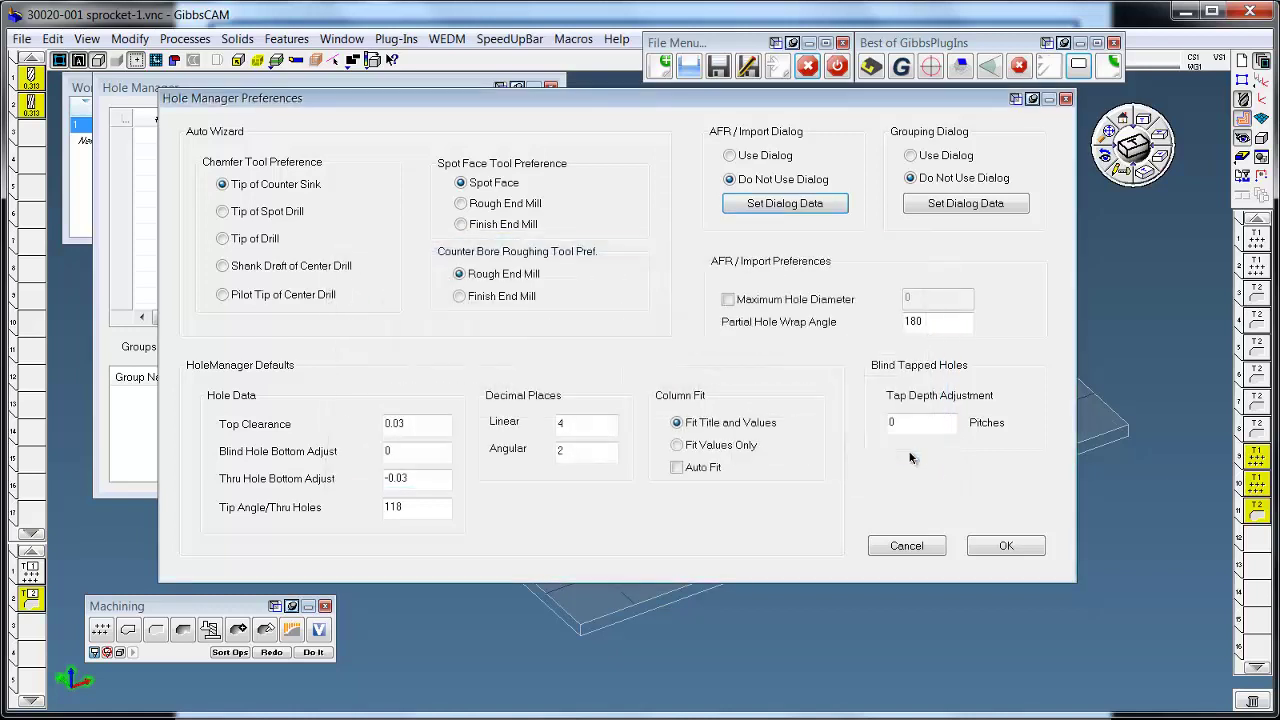
pyautogui.click(1002, 546)
pyautogui.click(490, 121)
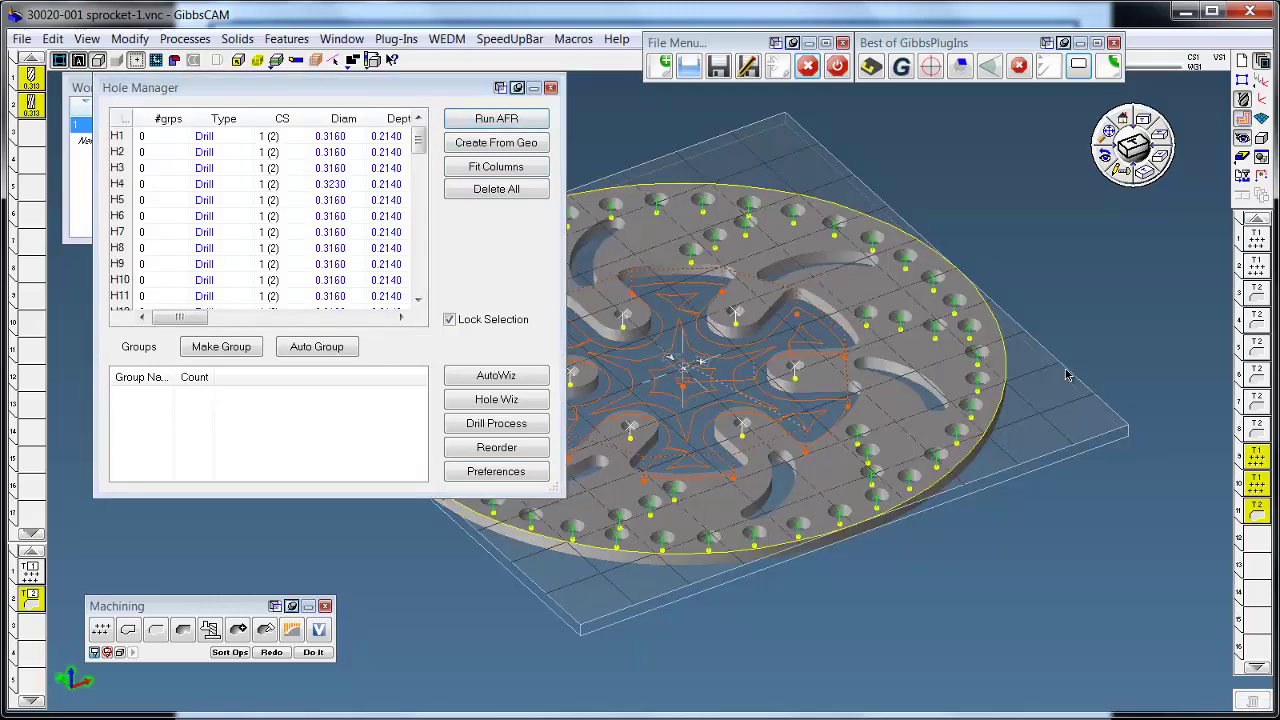
# Auto-group the recognised holes and inspect Group 1 (18), Group 3 (6) and Group 2 (40)
pyautogui.moveTo(1148, 448); pyautogui.dragTo(1003, 340, button='middle')
pyautogui.click(310, 346)
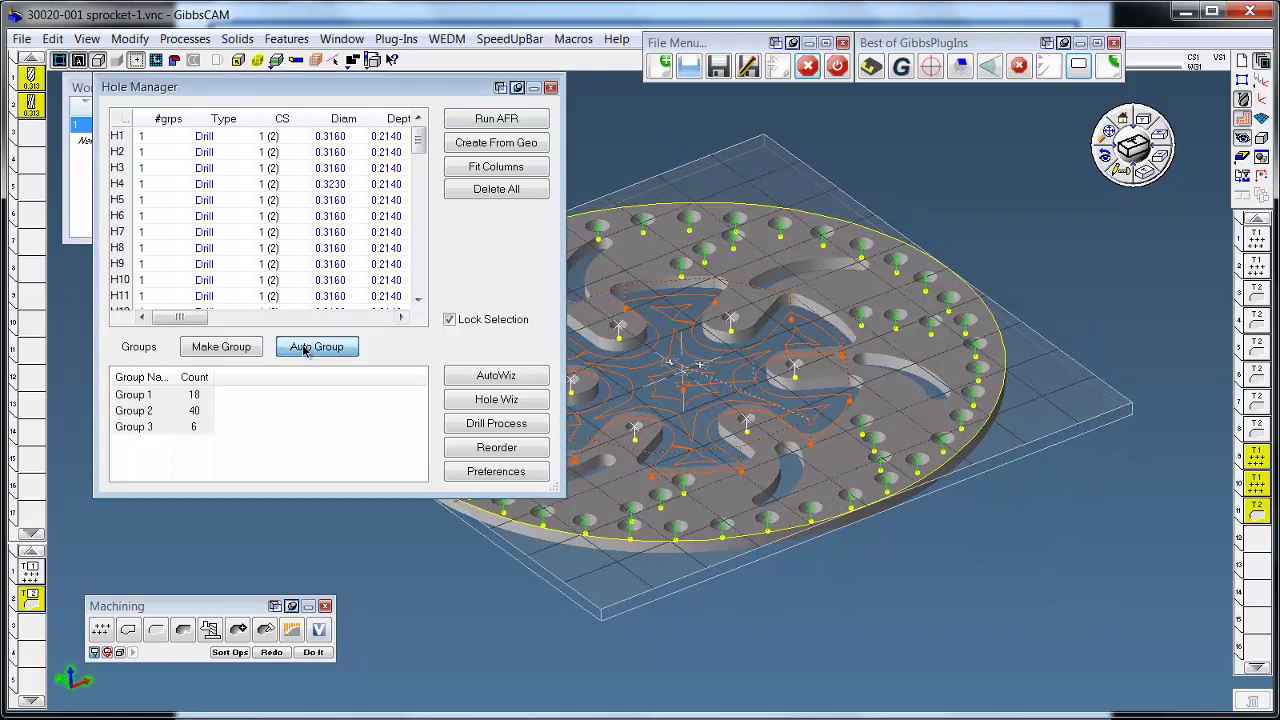
pyautogui.click(166, 397)
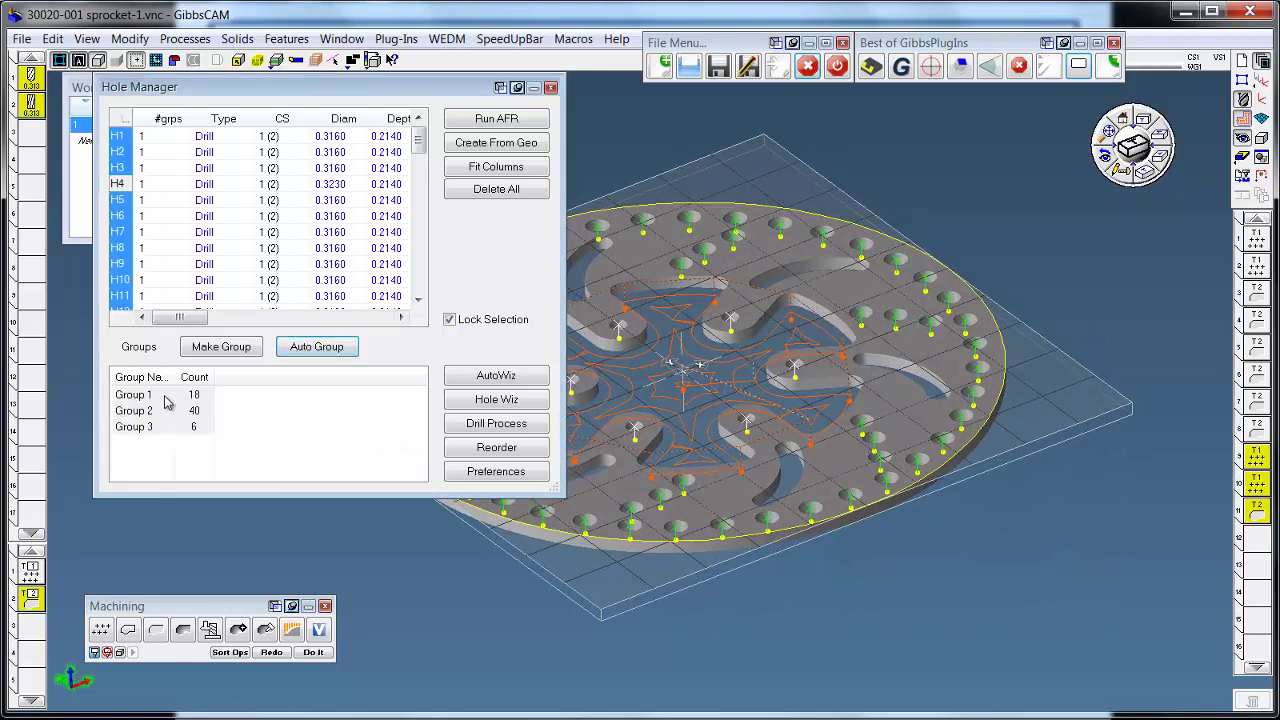
pyautogui.click(160, 428)
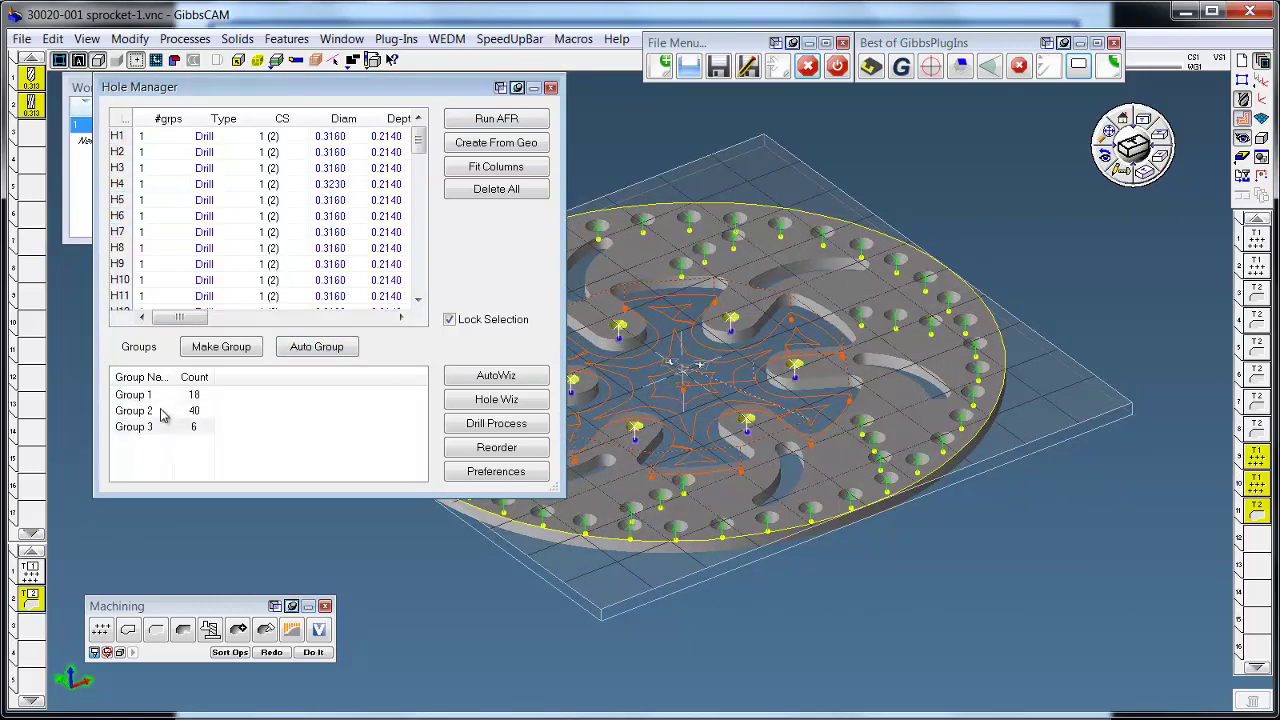
pyautogui.click(165, 395)
pyautogui.click(158, 412)
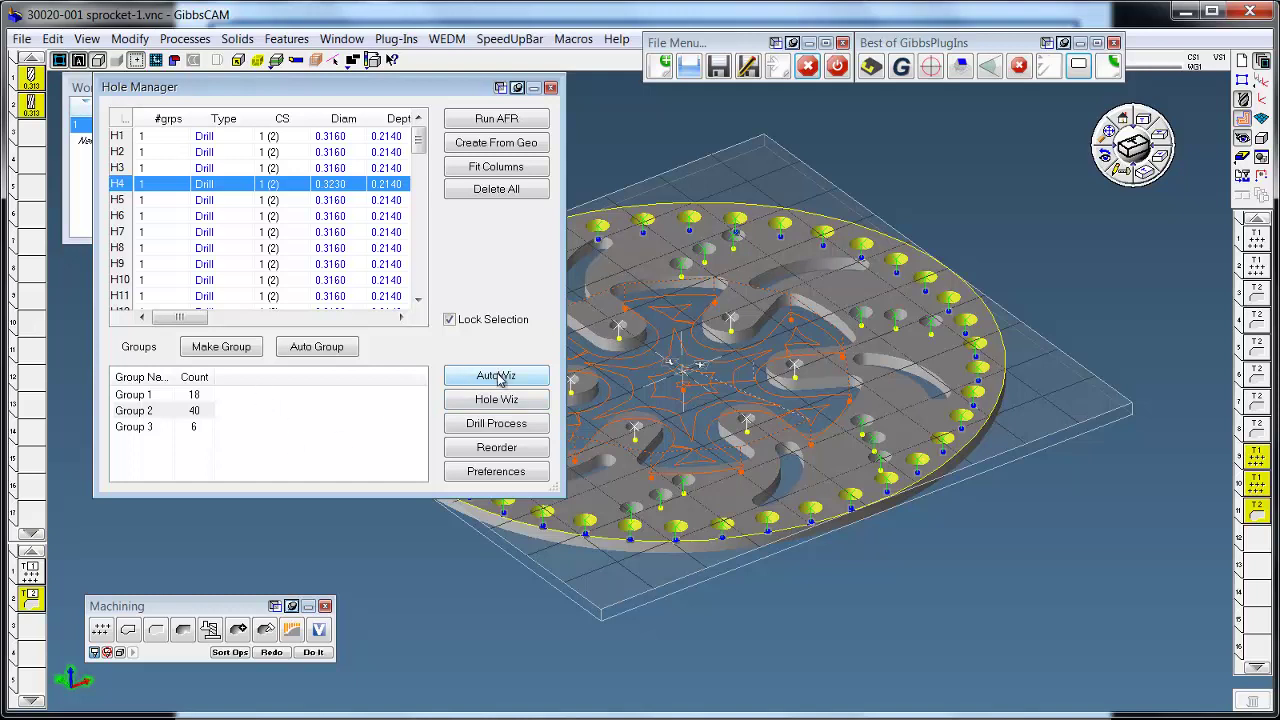
# Build Group 2's spot and drill operations with a 45° chamfer, creating new spot drill and 0.323 drill tools
pyautogui.click(529, 402)
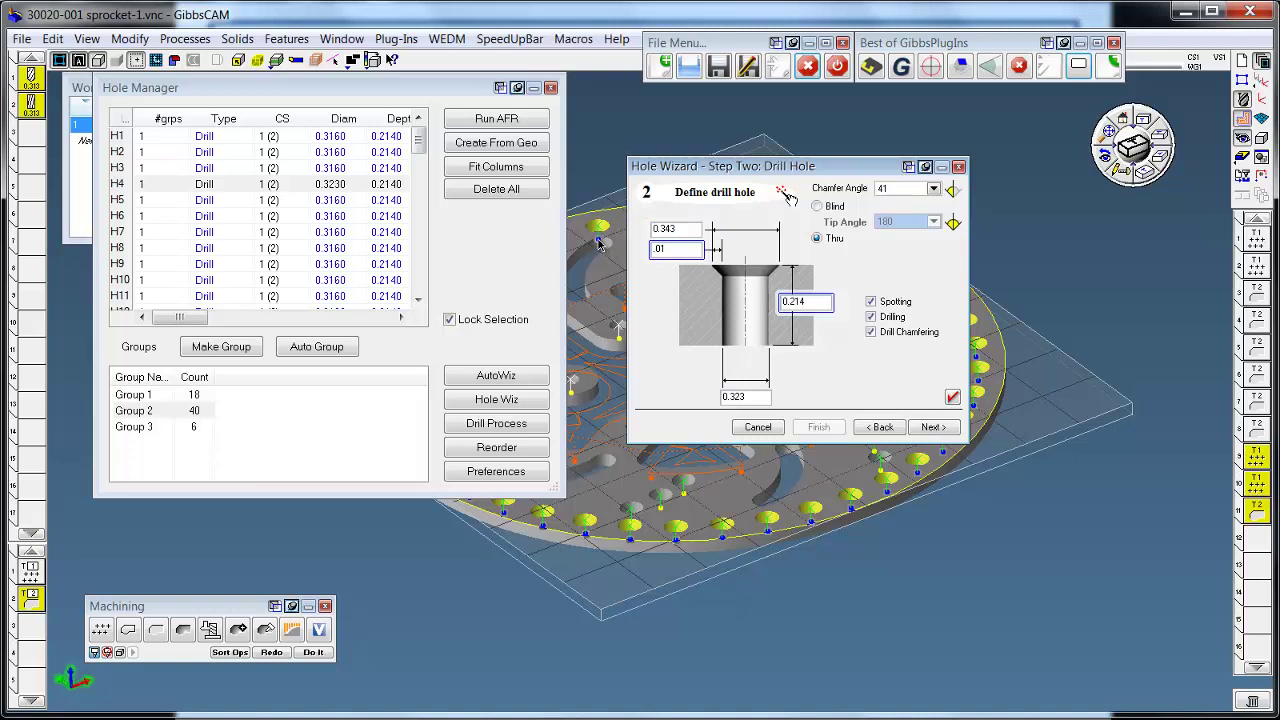
pyautogui.click(933, 190)
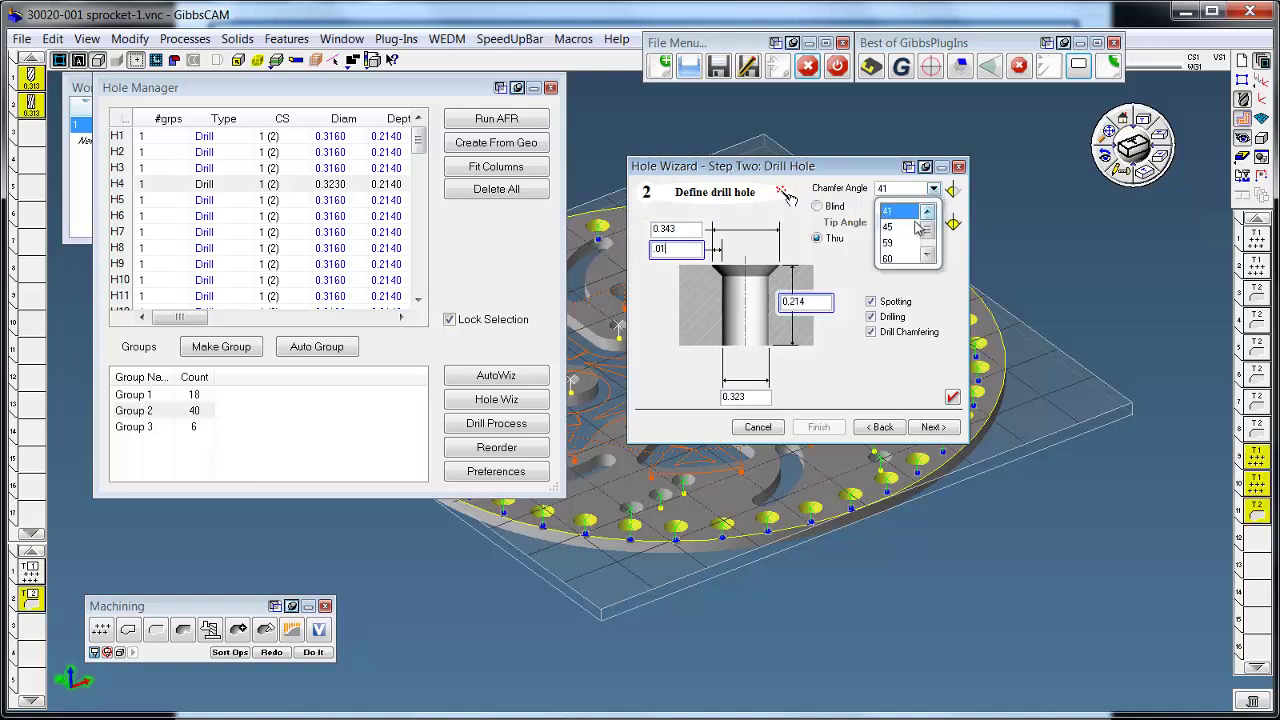
pyautogui.click(903, 214)
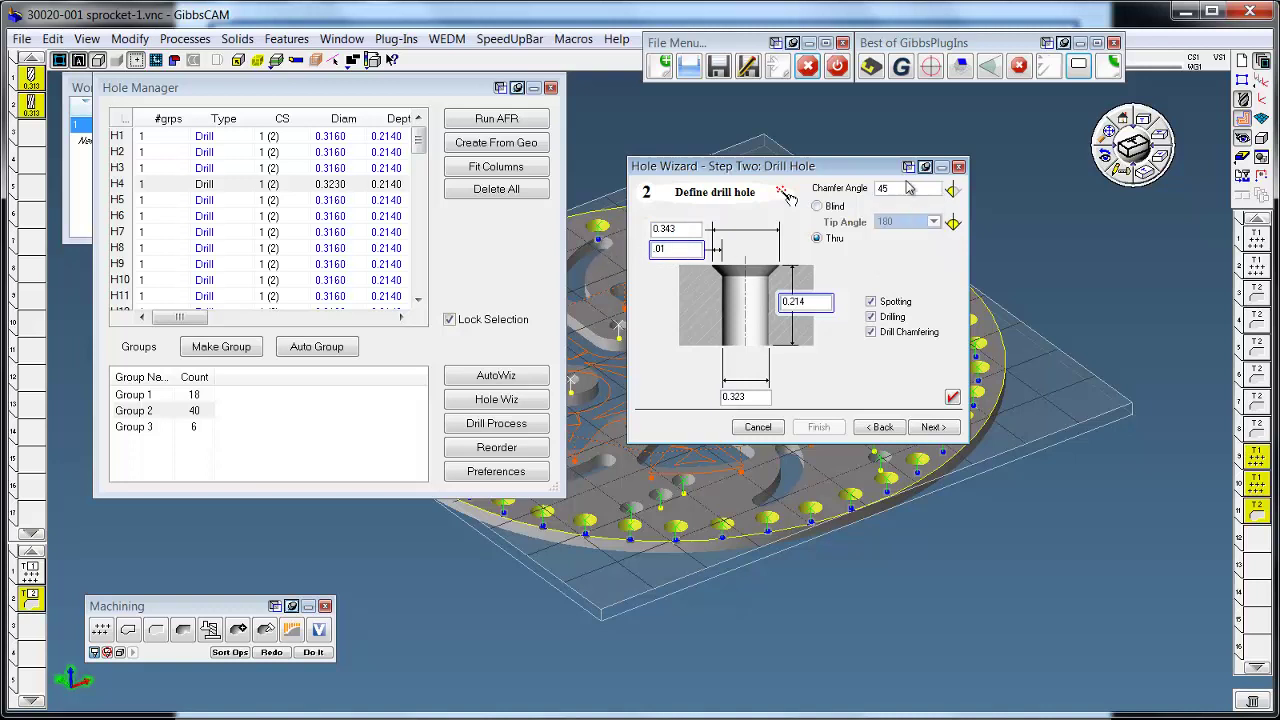
pyautogui.click(930, 428)
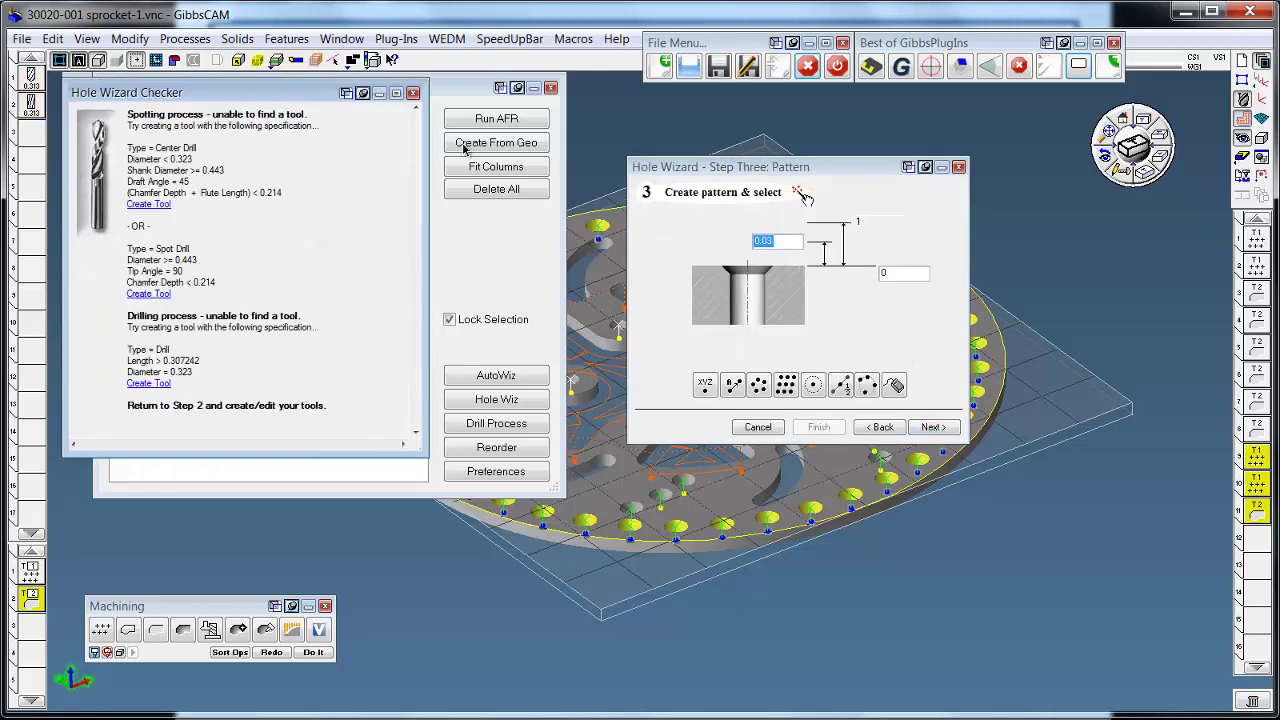
pyautogui.click(160, 295)
pyautogui.click(160, 183)
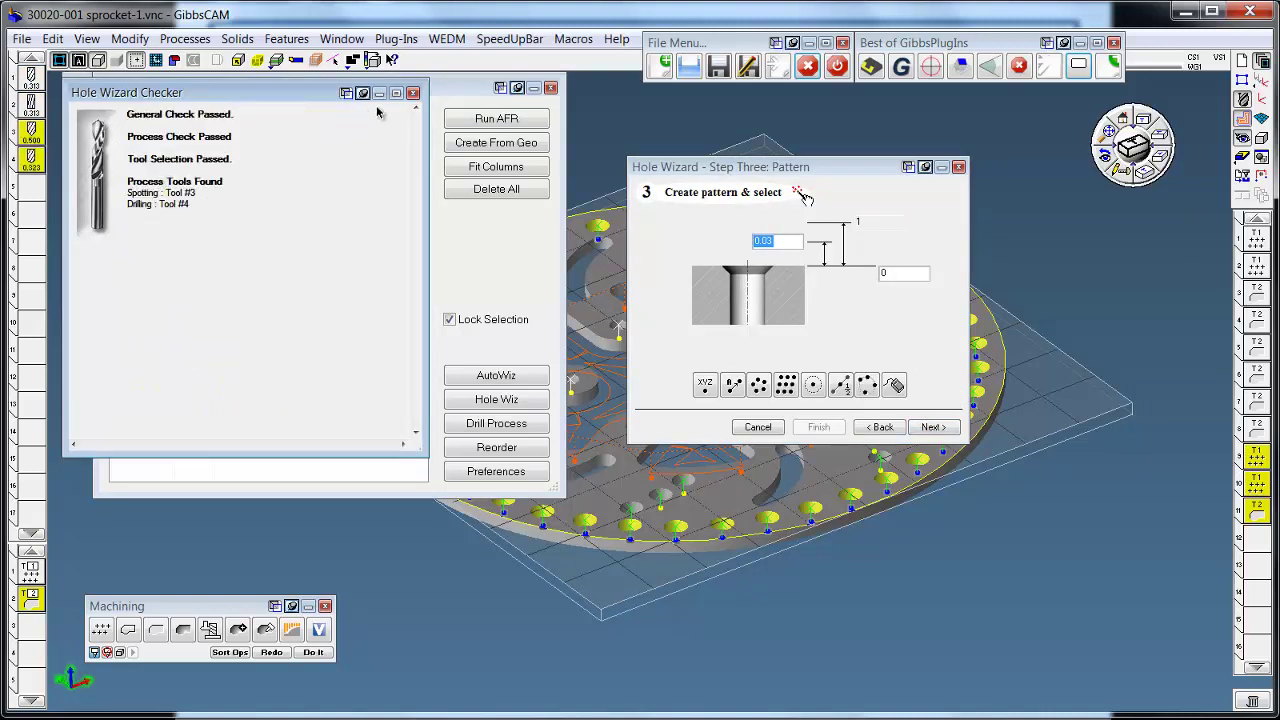
pyautogui.press('Return')
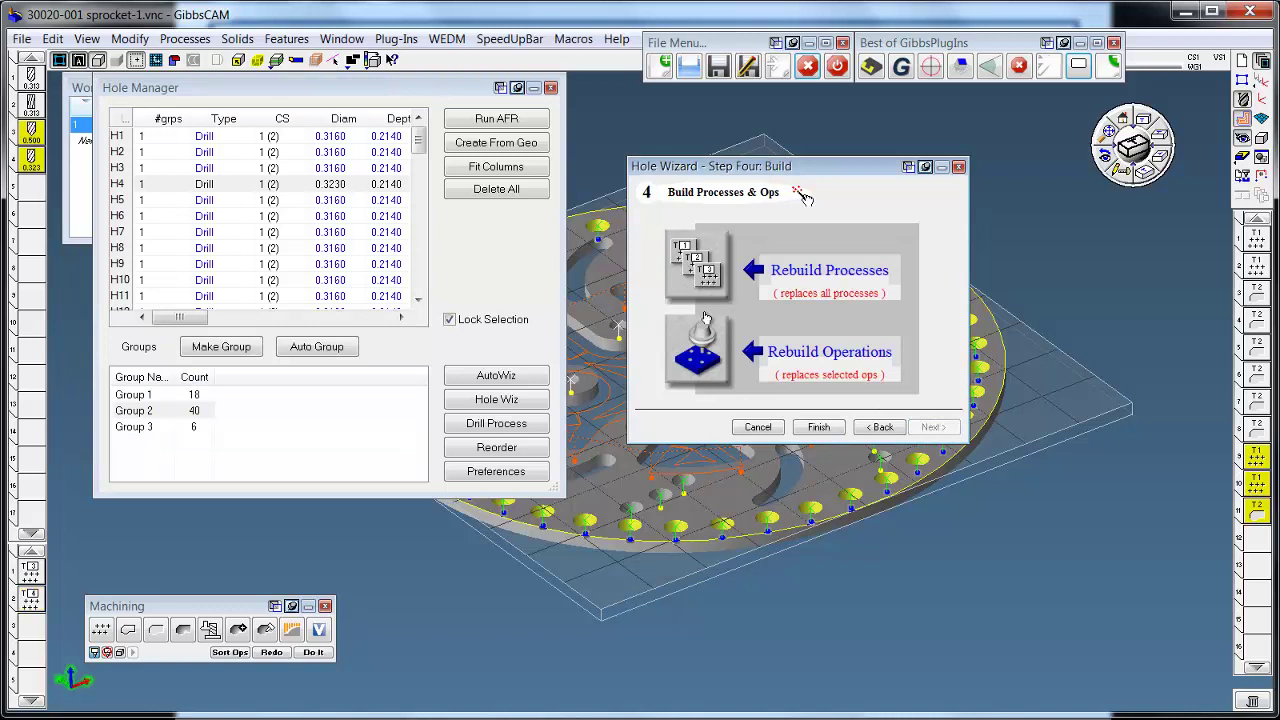
pyautogui.click(1242, 538)
pyautogui.click(704, 363)
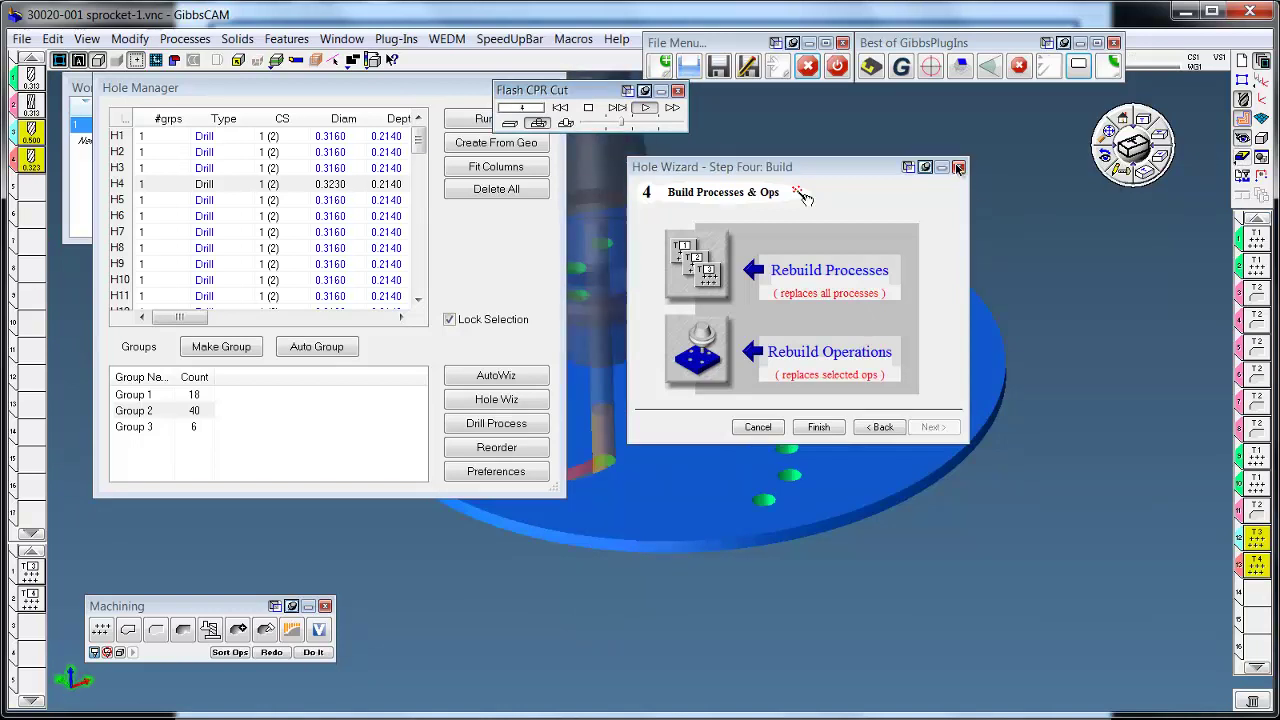
pyautogui.click(958, 168)
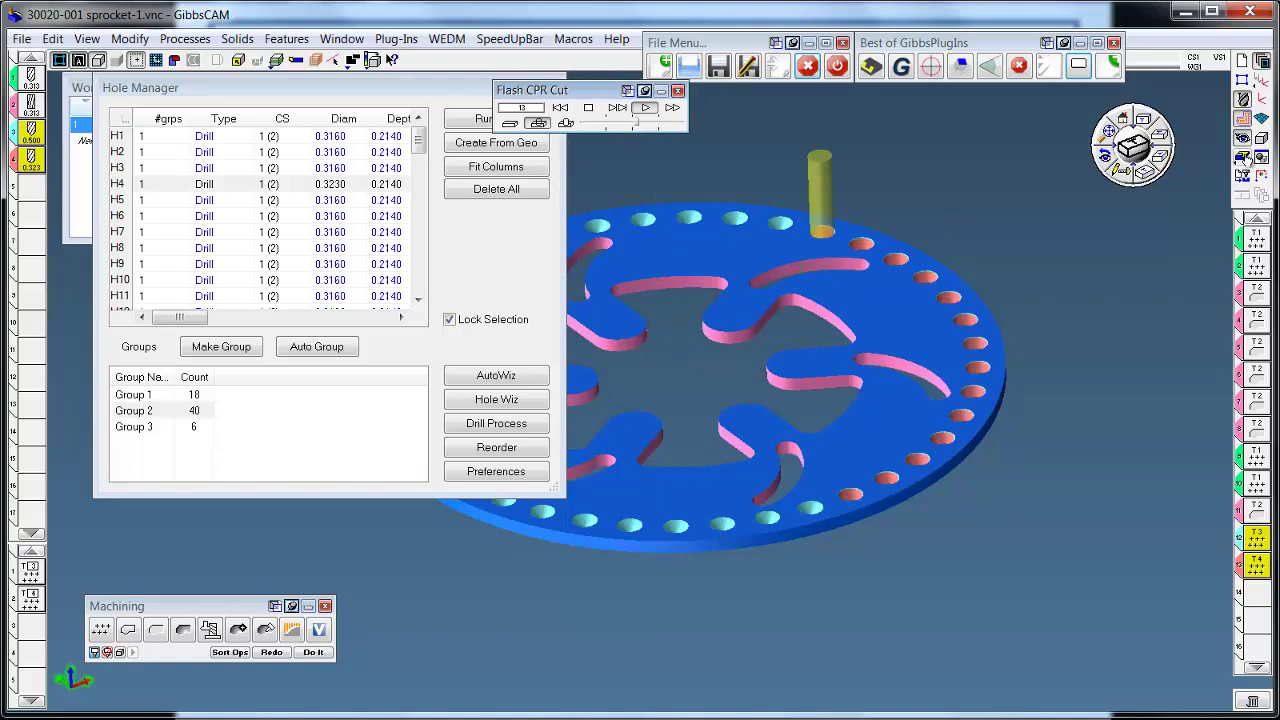
# Build Group 1's drilling operations with a 45° chamfer and a new 0.316 drill tool
pyautogui.click(189, 398)
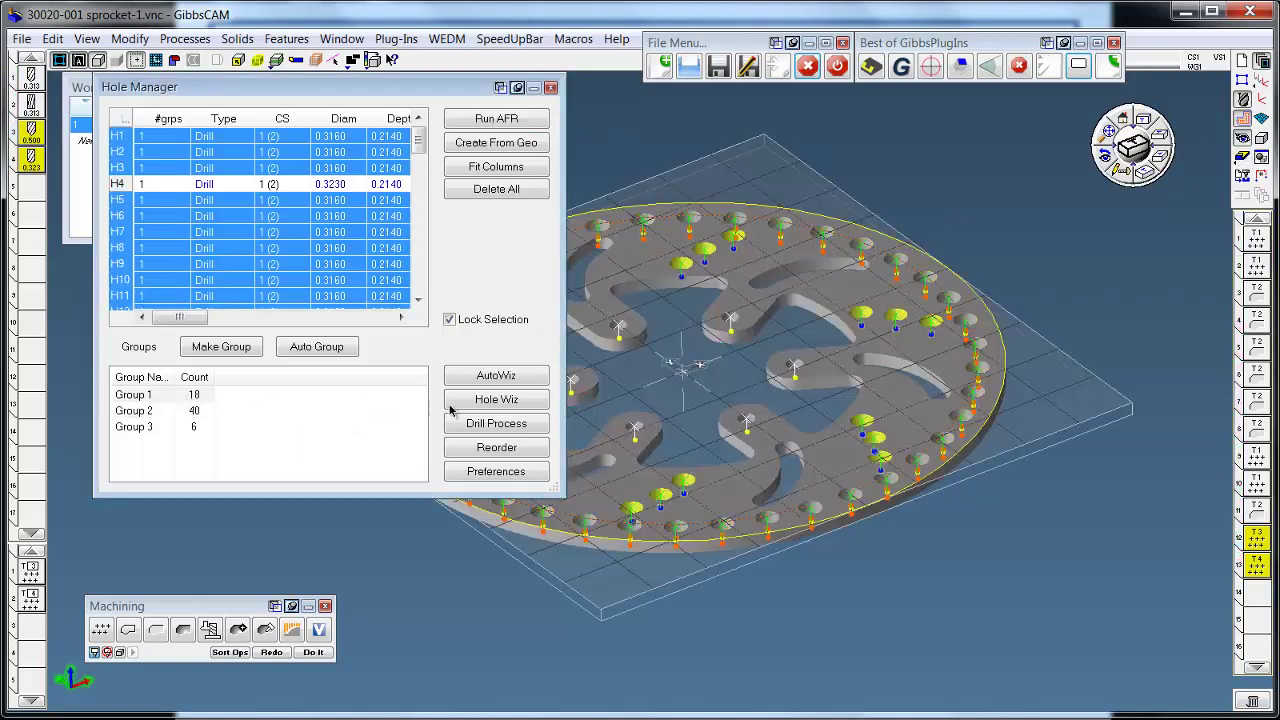
pyautogui.click(515, 400)
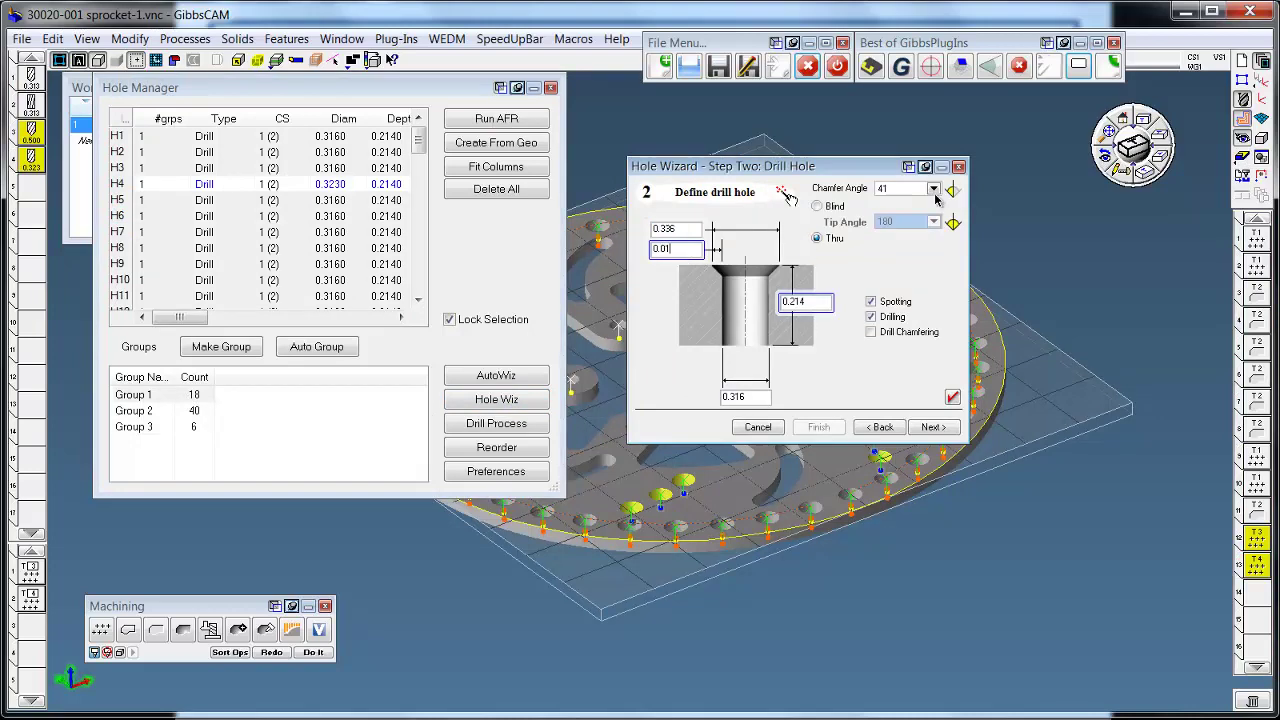
pyautogui.click(933, 190)
pyautogui.click(905, 231)
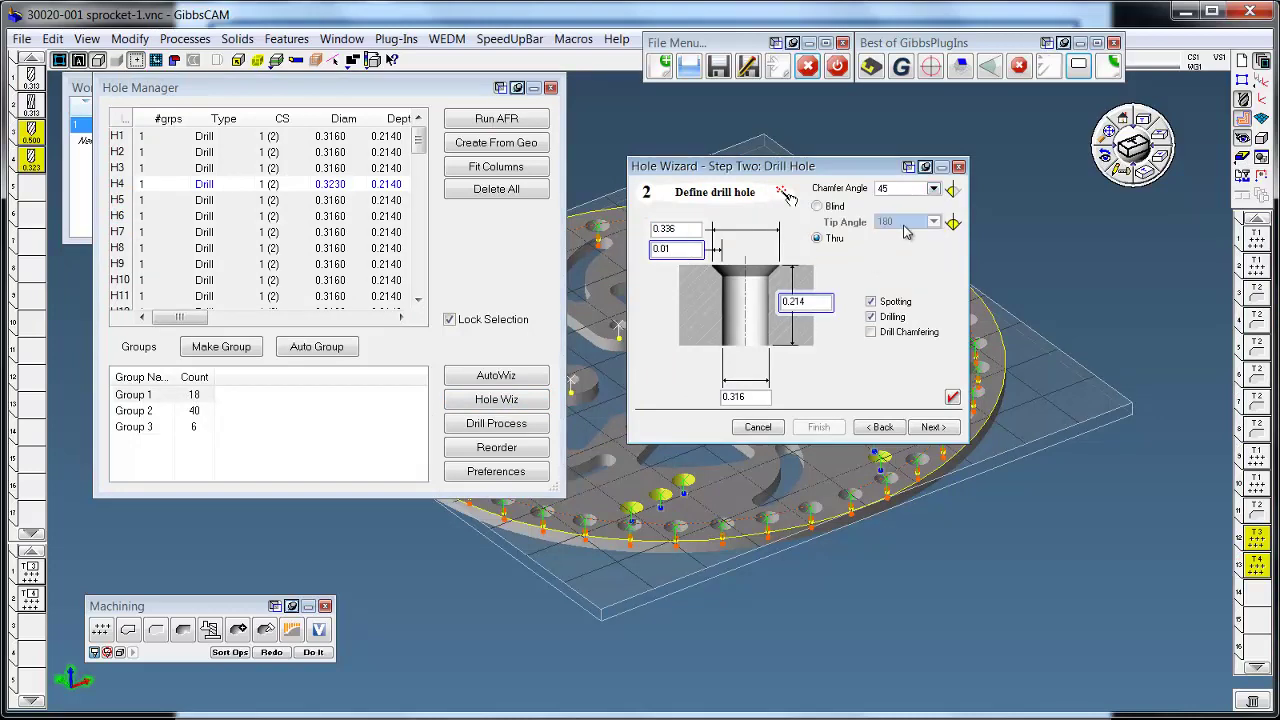
pyautogui.click(933, 427)
pyautogui.click(150, 182)
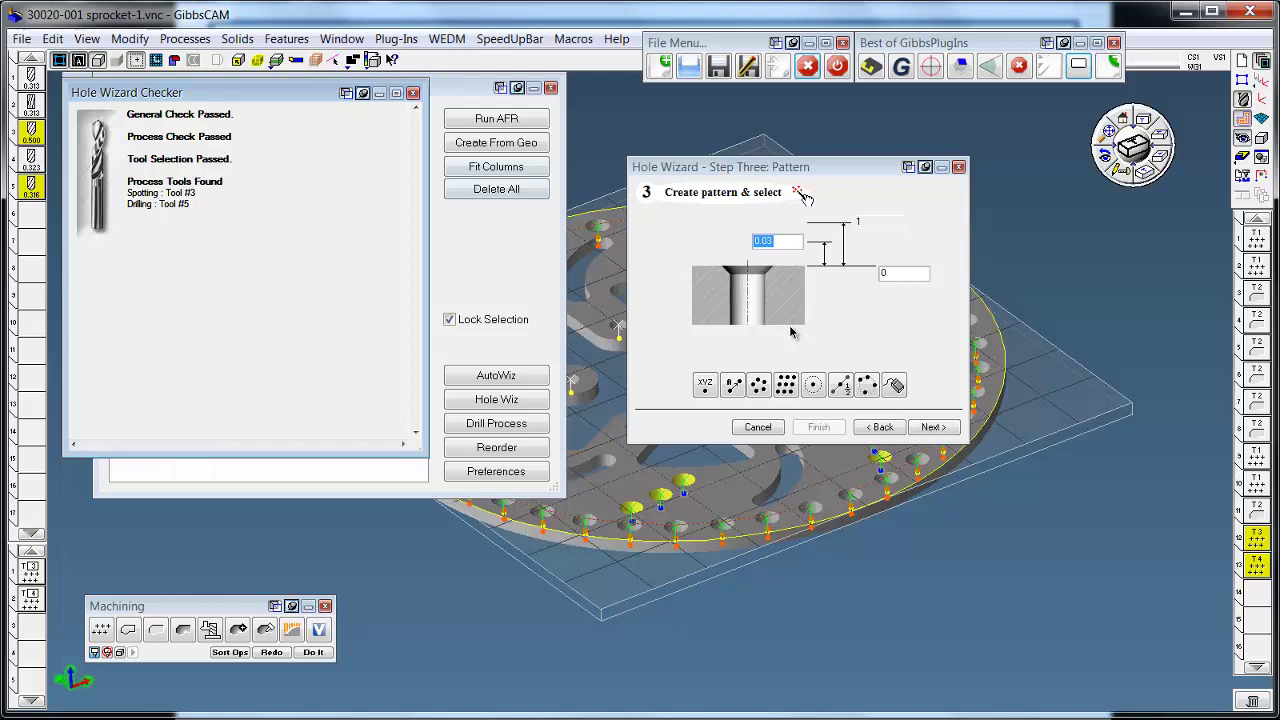
pyautogui.click(932, 427)
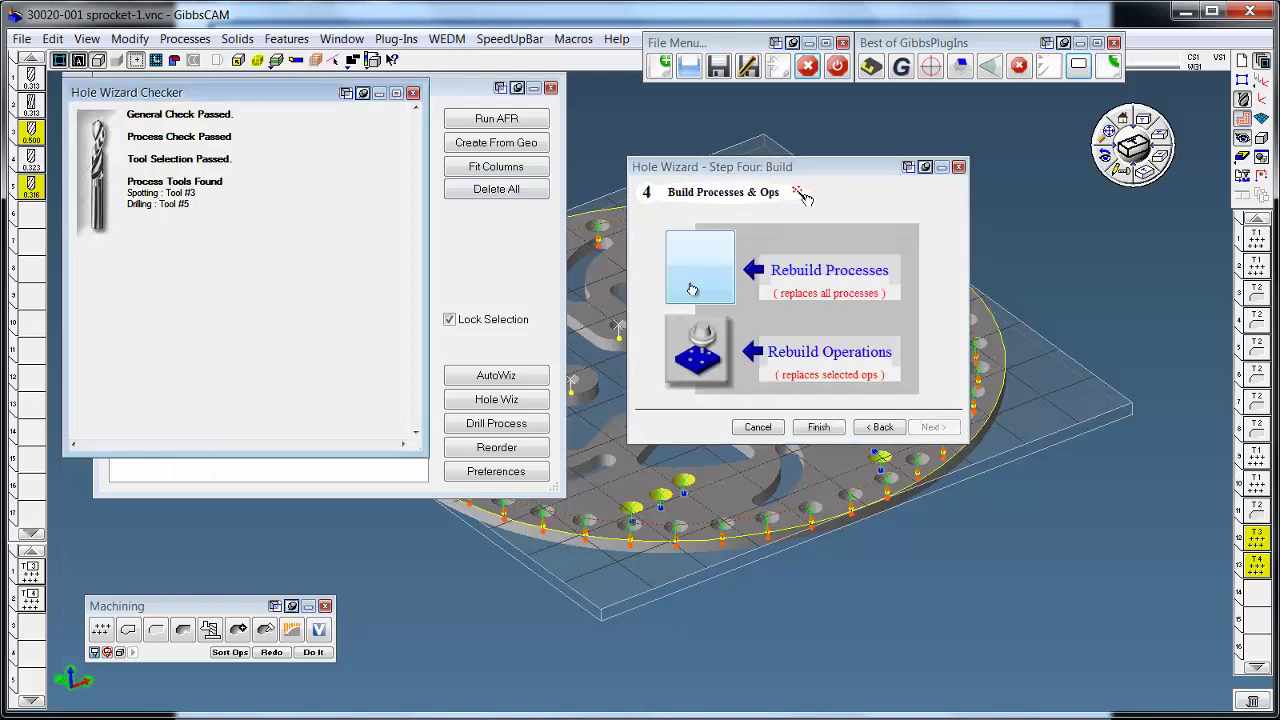
pyautogui.click(1258, 597)
pyautogui.click(723, 362)
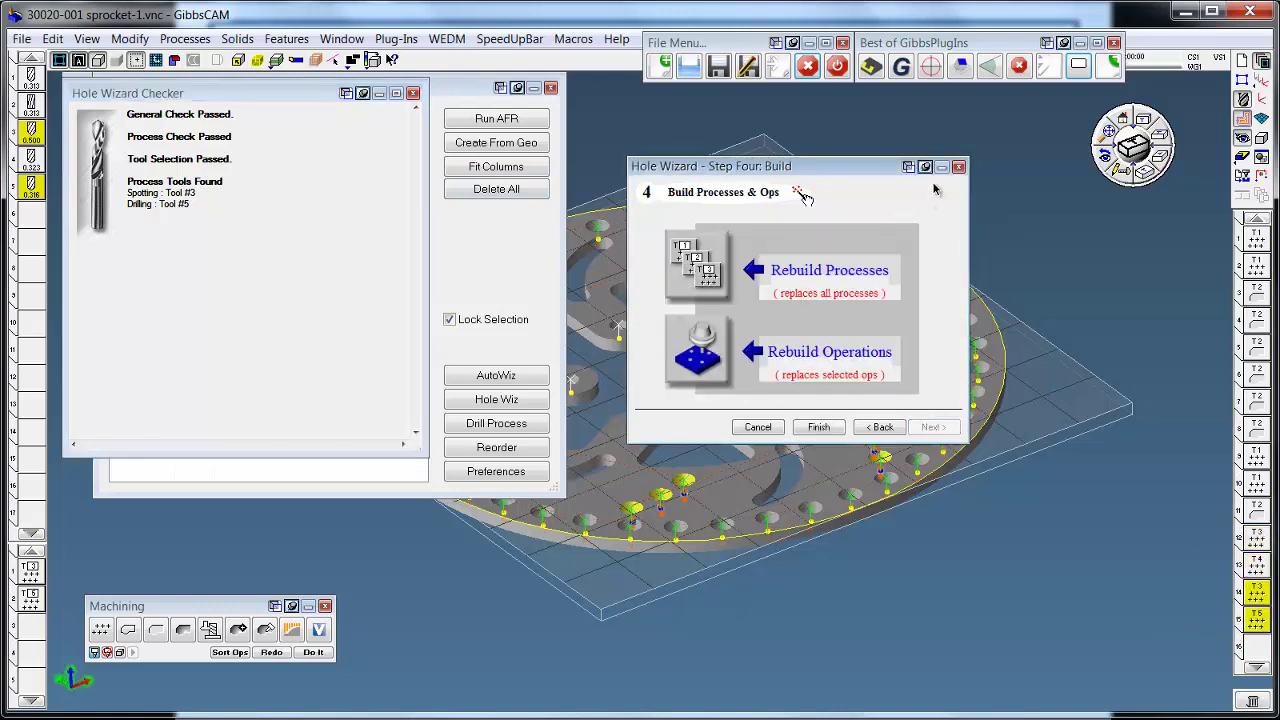
pyautogui.click(957, 167)
# Take Group 3's six holes through the Hole Wizard to the build step, creating a 0.204 drill
pyautogui.click(188, 428)
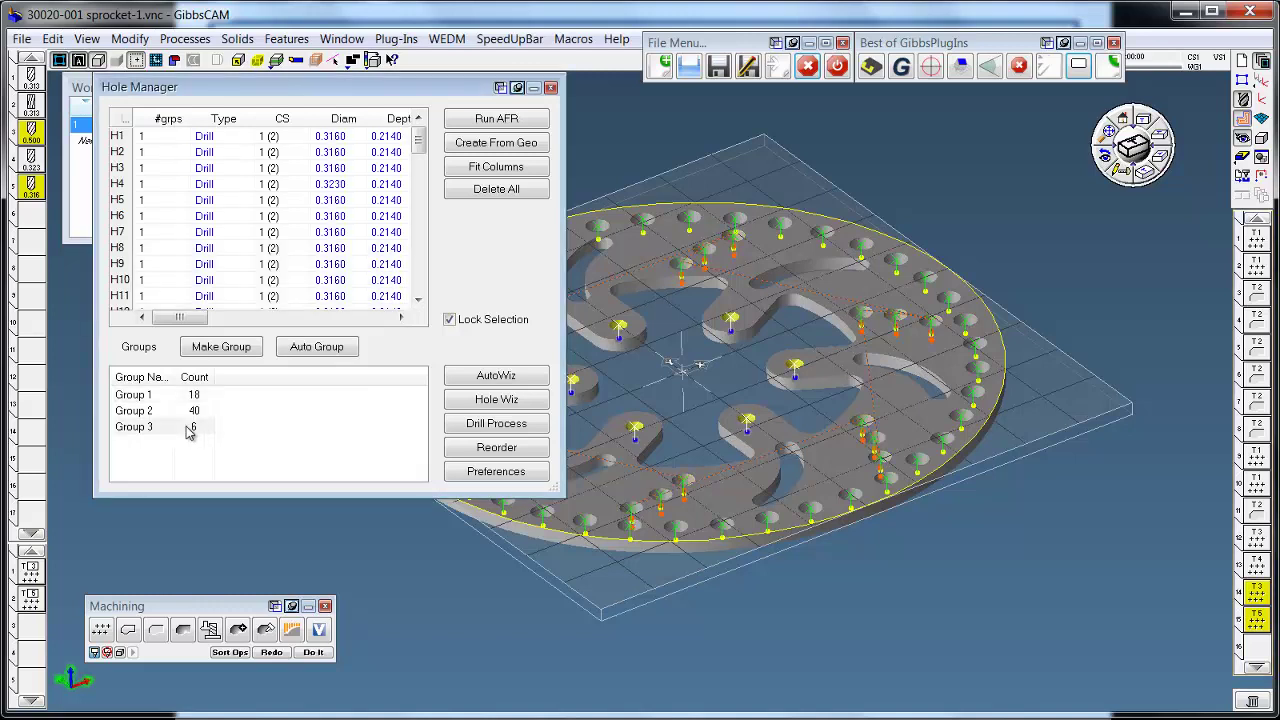
pyautogui.click(497, 399)
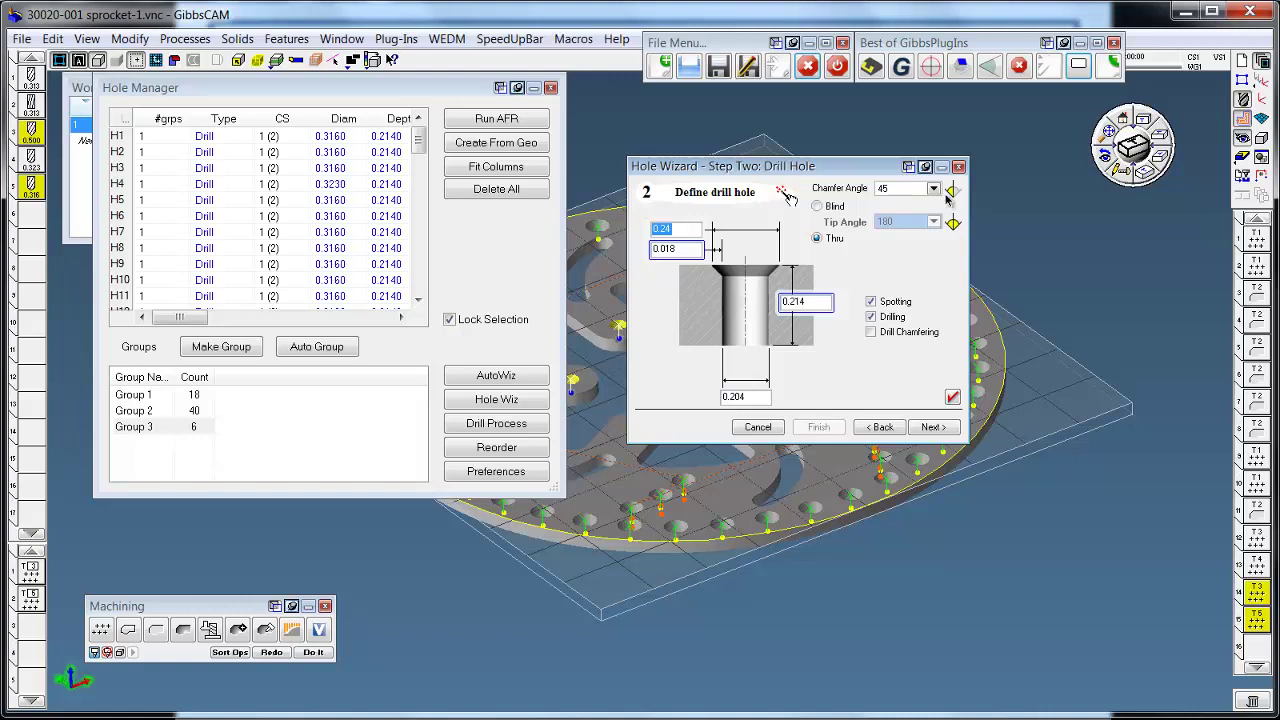
pyautogui.click(940, 428)
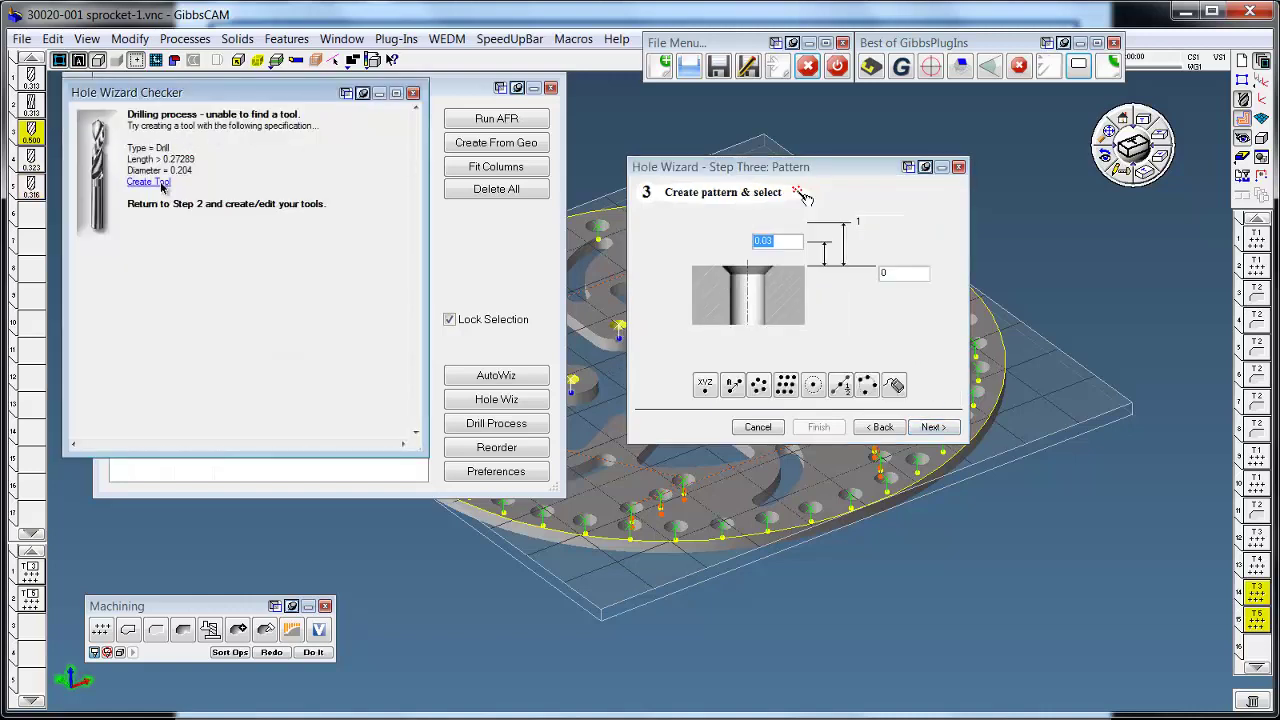
pyautogui.click(160, 184)
pyautogui.click(921, 430)
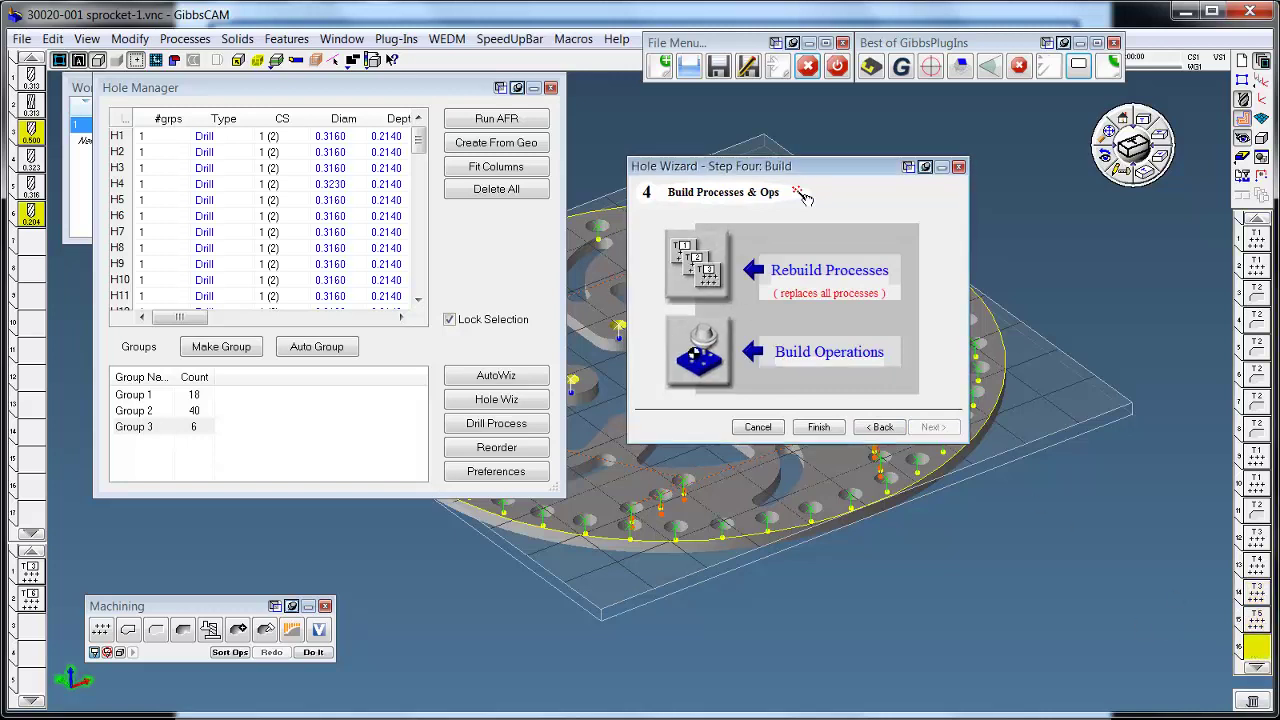
# Preview the sprocket plate in Flash CPR Cut, then close the Hole Manager
pyautogui.click(958, 168)
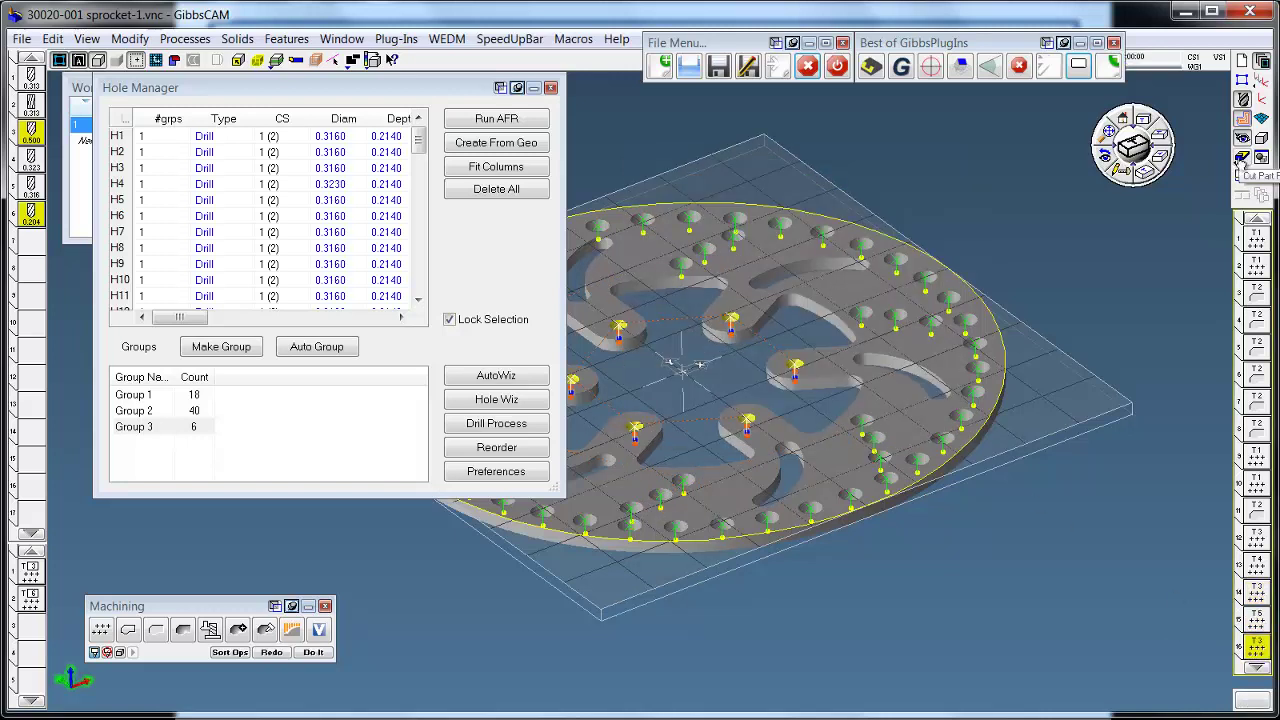
pyautogui.click(1243, 157)
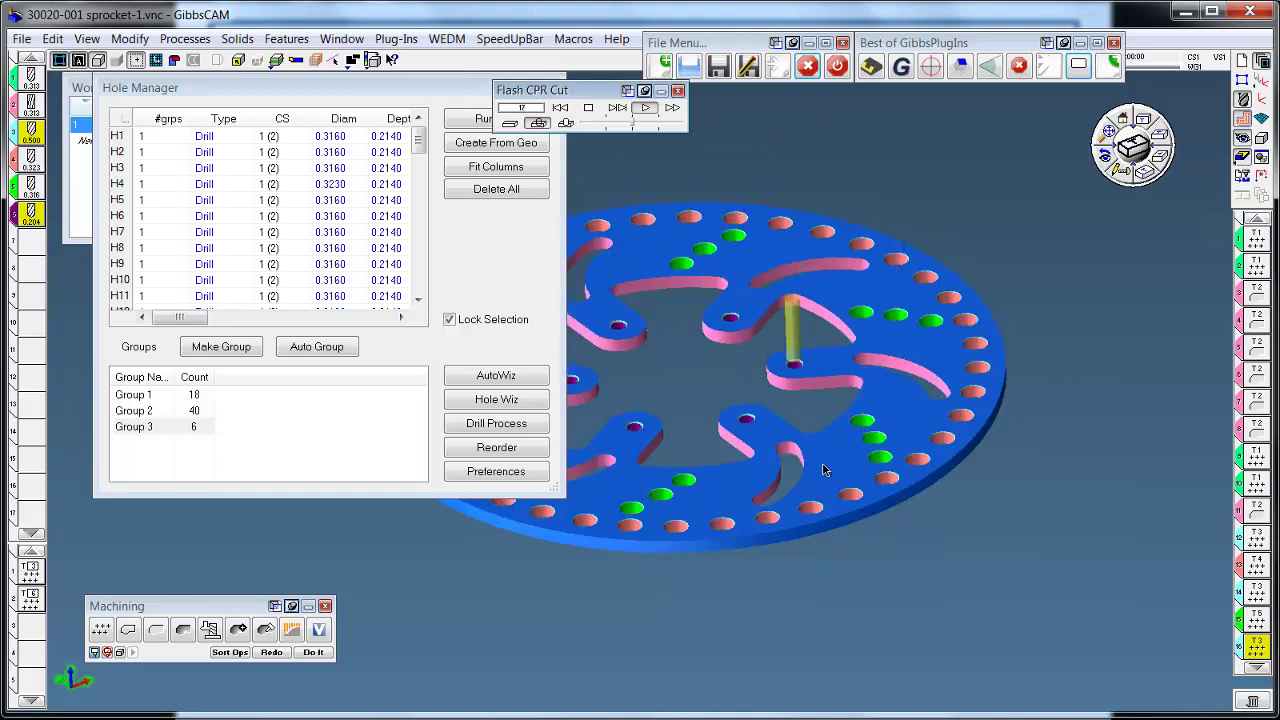
pyautogui.click(519, 251)
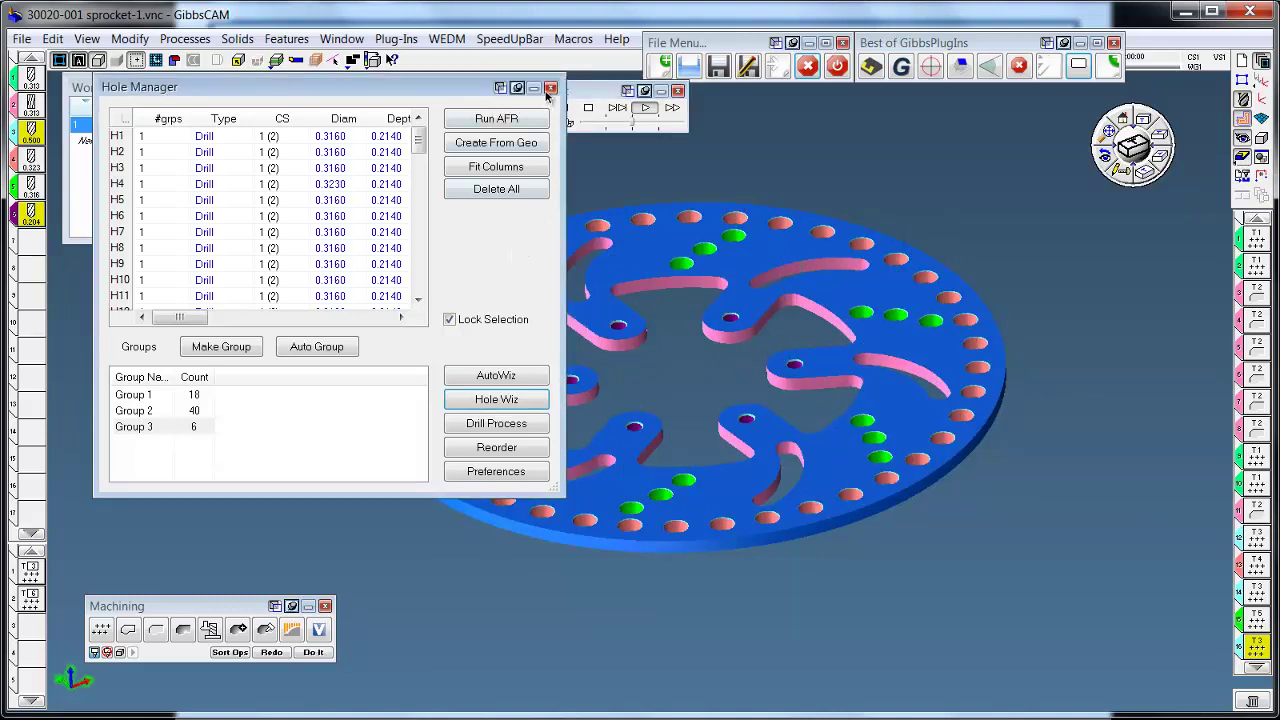
pyautogui.click(550, 88)
# Sort the machining operations by tool and reopen the Flash CPR Cut simulation
pyautogui.click(1242, 157)
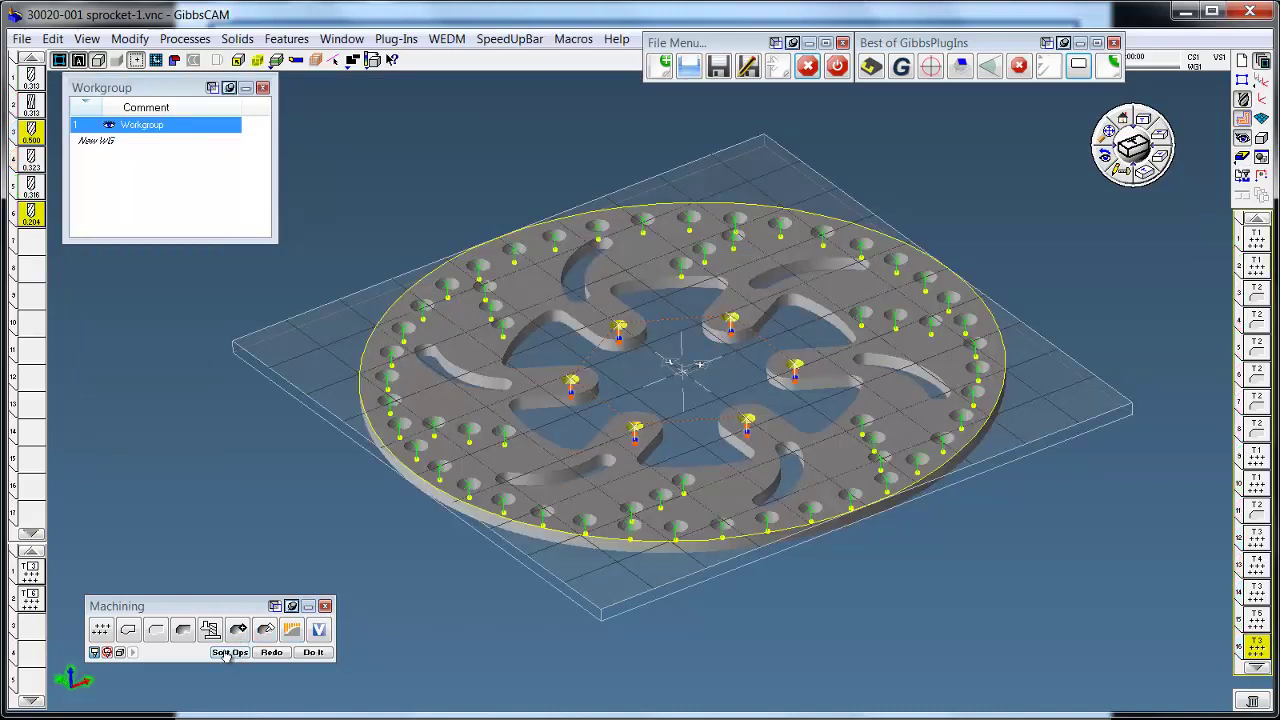
pyautogui.click(229, 652)
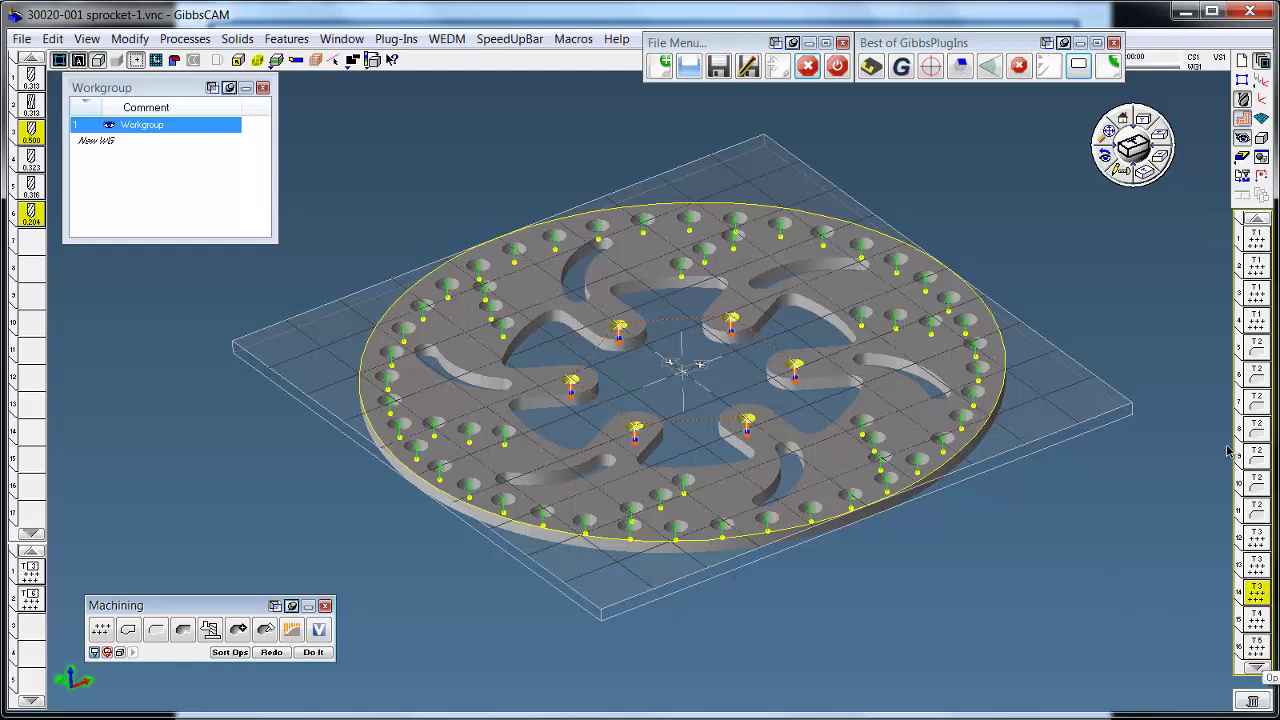
pyautogui.click(1242, 160)
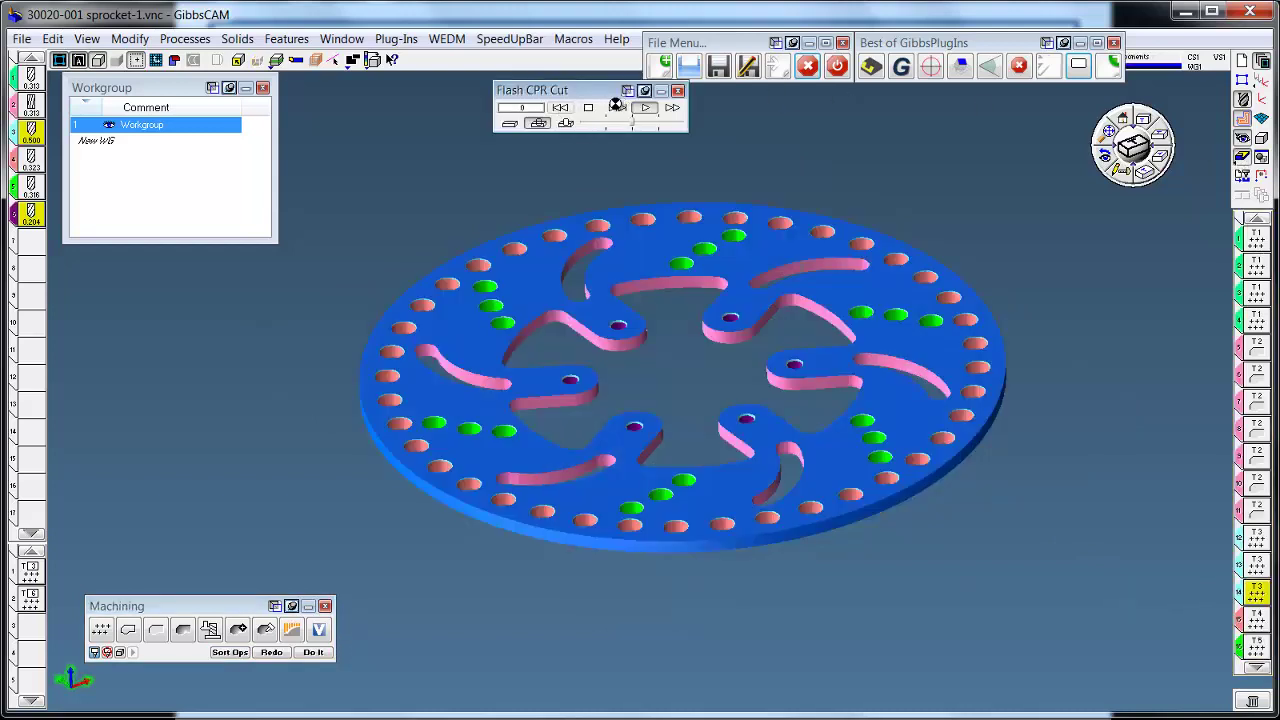
# Reset the flash cut to uncut stock and play it through to end of program
pyautogui.click(620, 108)
pyautogui.click(643, 107)
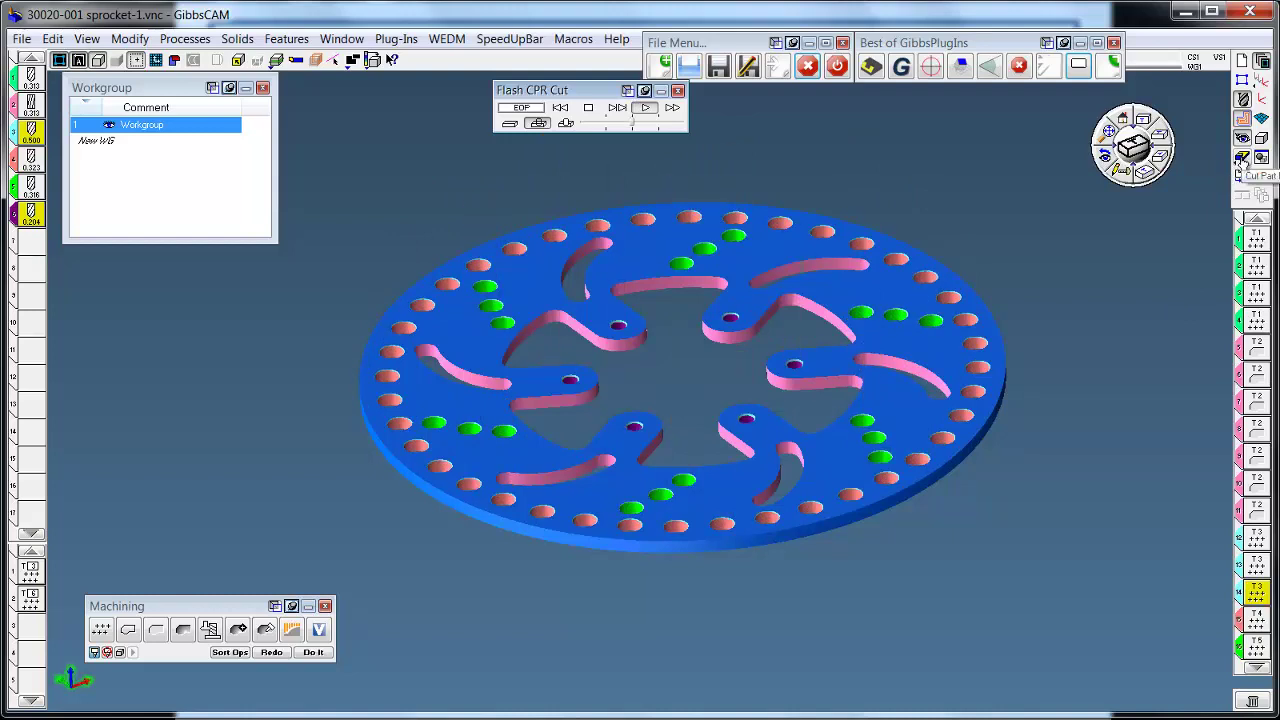
# Add a '.25 chamfer .01 Alum' chamfer-mill process for the slots
pyautogui.click(1240, 160)
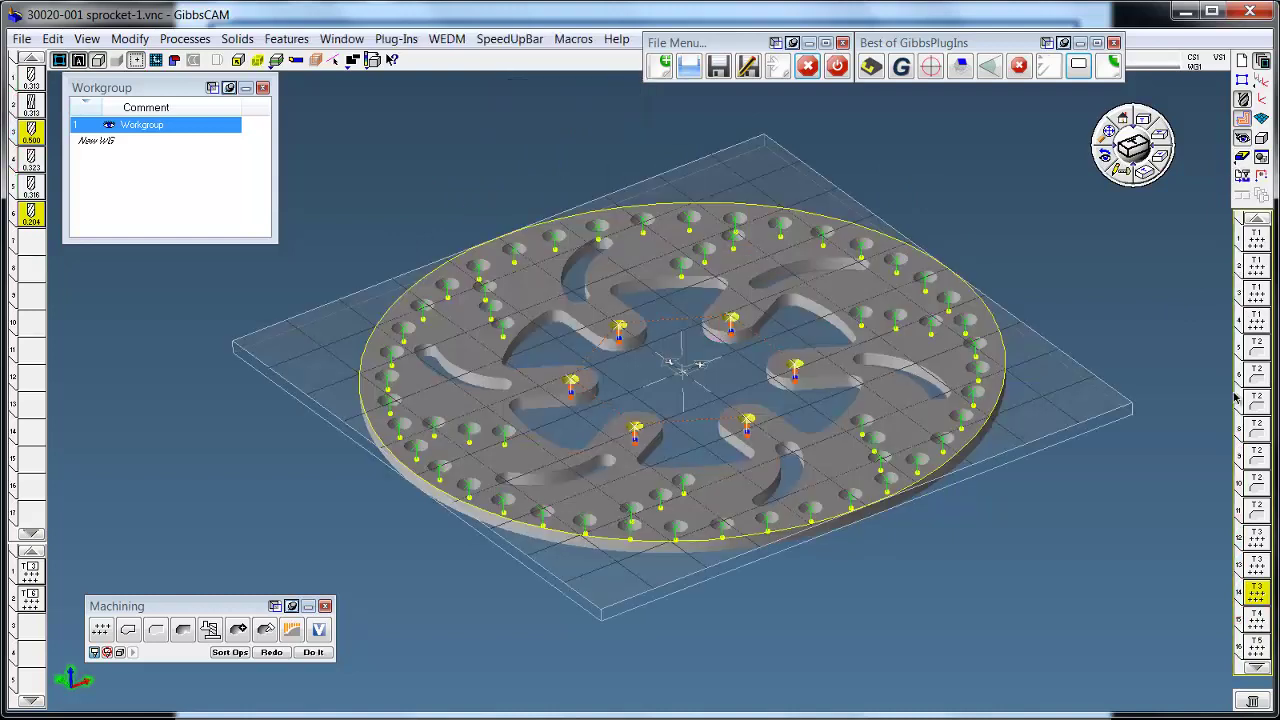
pyautogui.doubleClick(1256, 458)
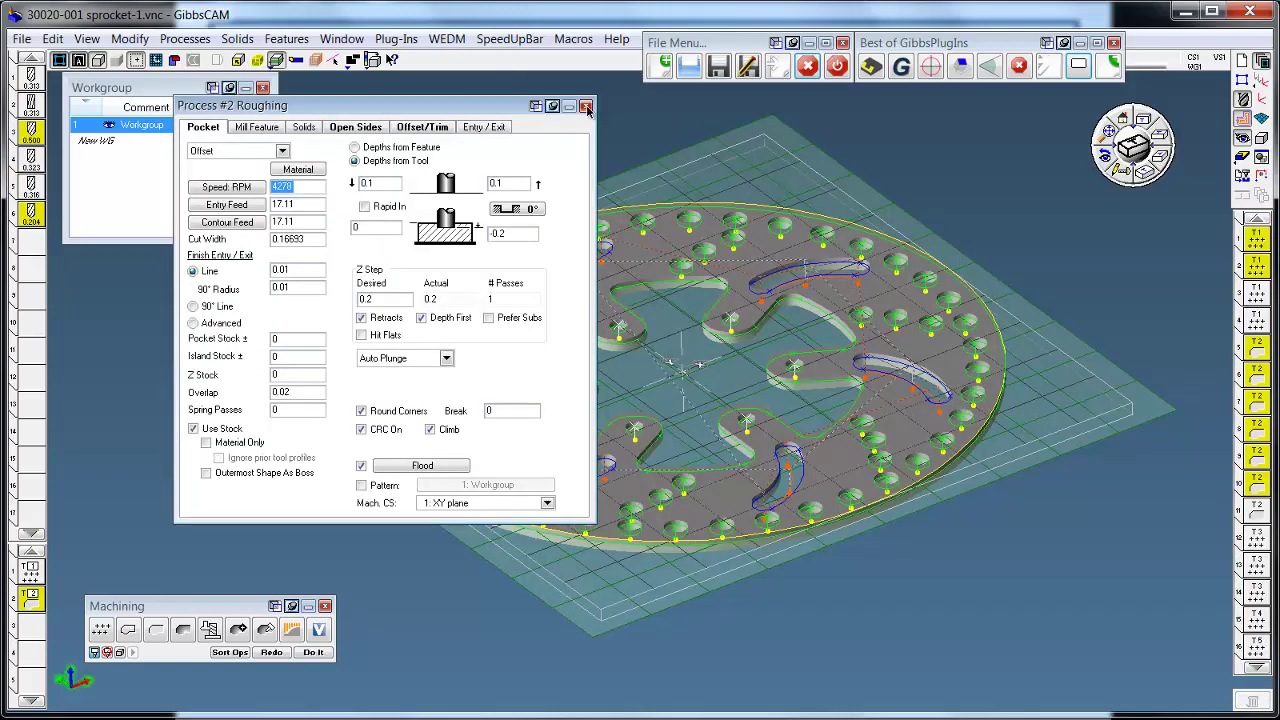
pyautogui.click(586, 107)
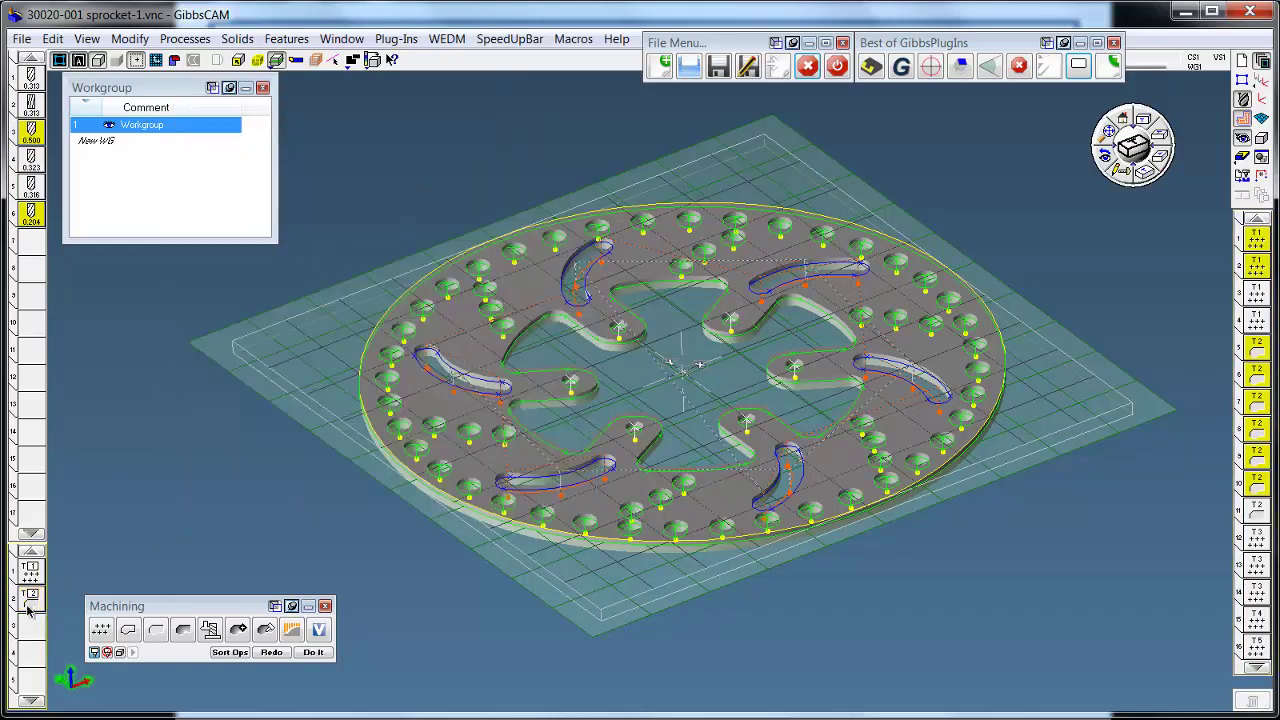
pyautogui.click(185, 38)
pyautogui.moveTo(200, 170)
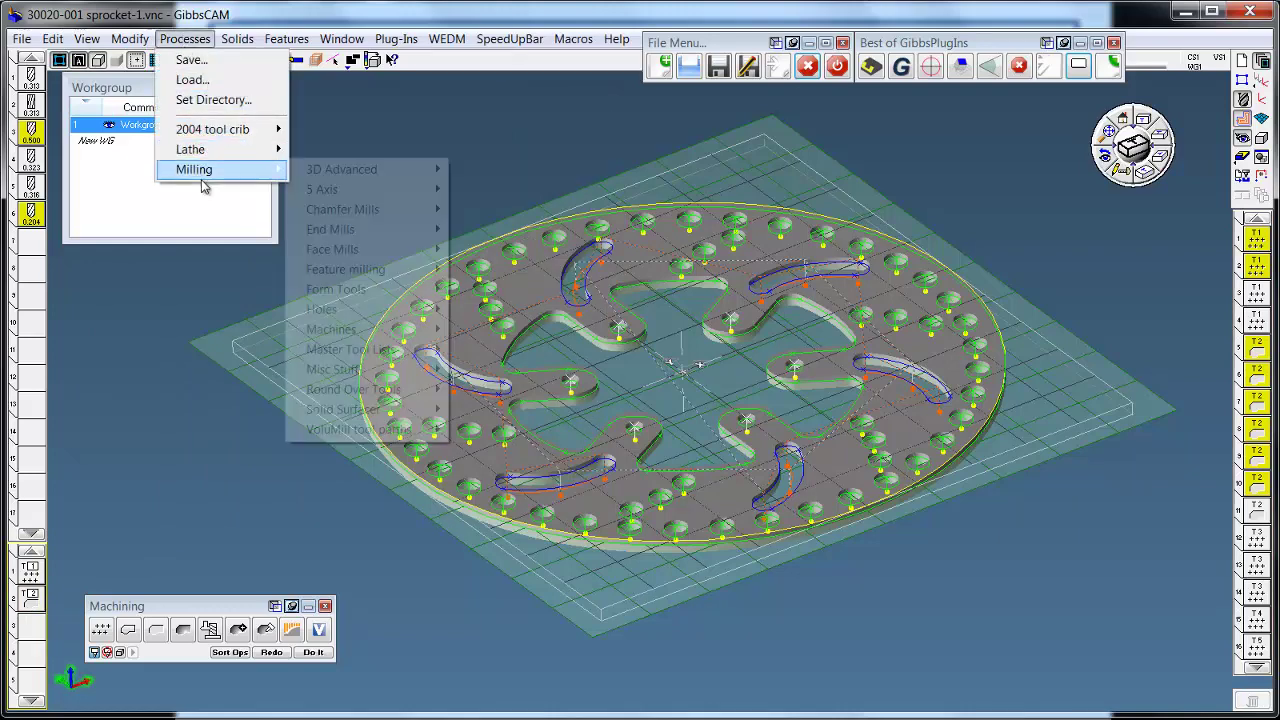
pyautogui.moveTo(380, 209)
pyautogui.click(580, 274)
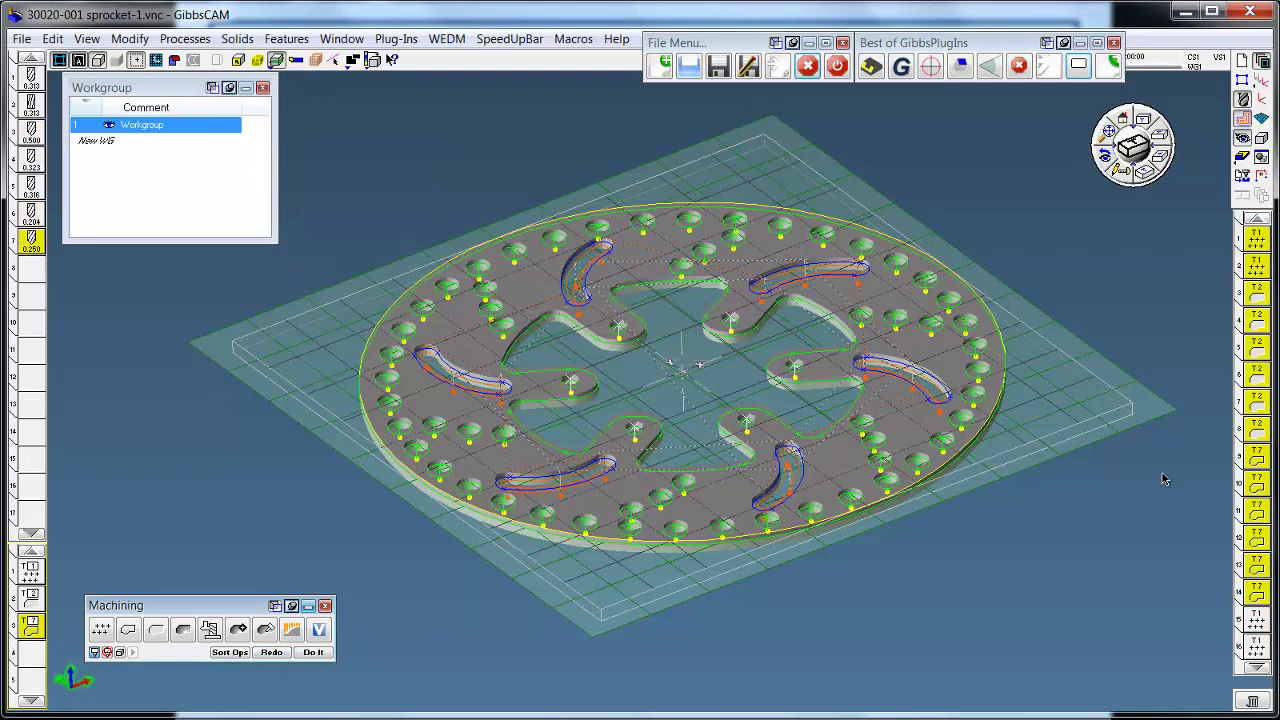
# Add the '.25 chamfer .01 Alum' process to the central pocket and regenerate toolpaths with Redo
pyautogui.click(1256, 668)
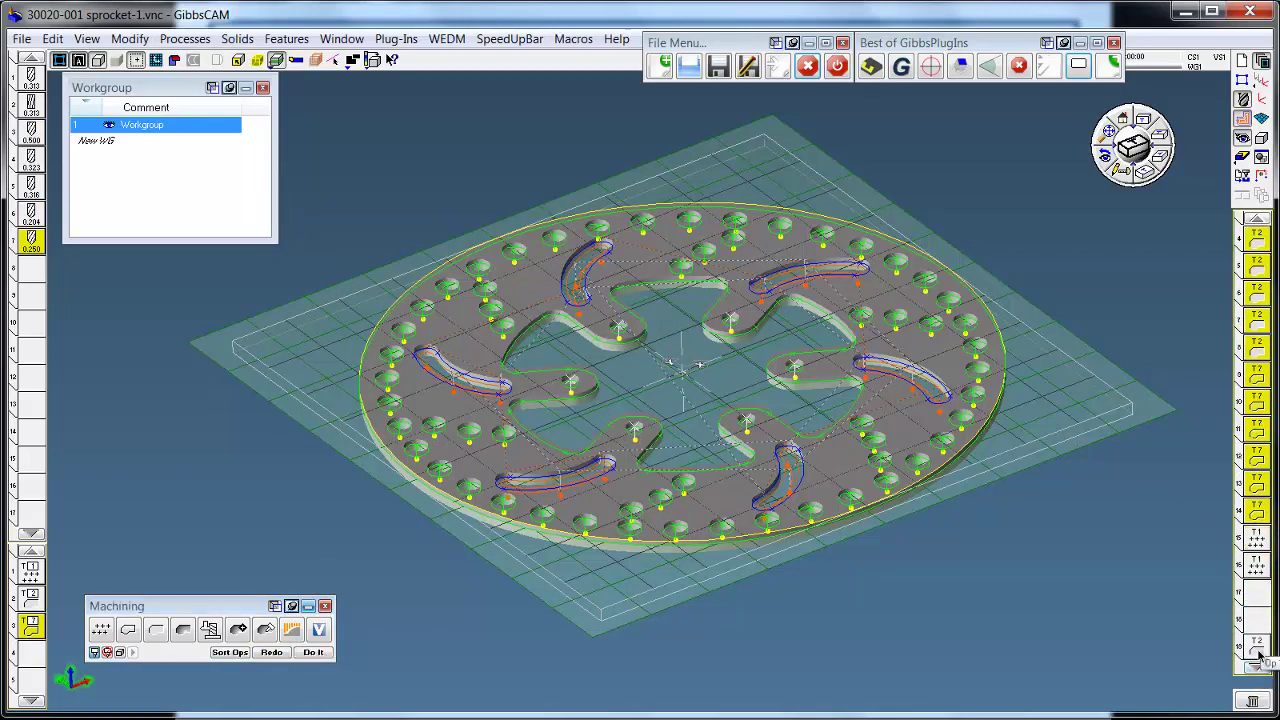
pyautogui.doubleClick(1243, 625)
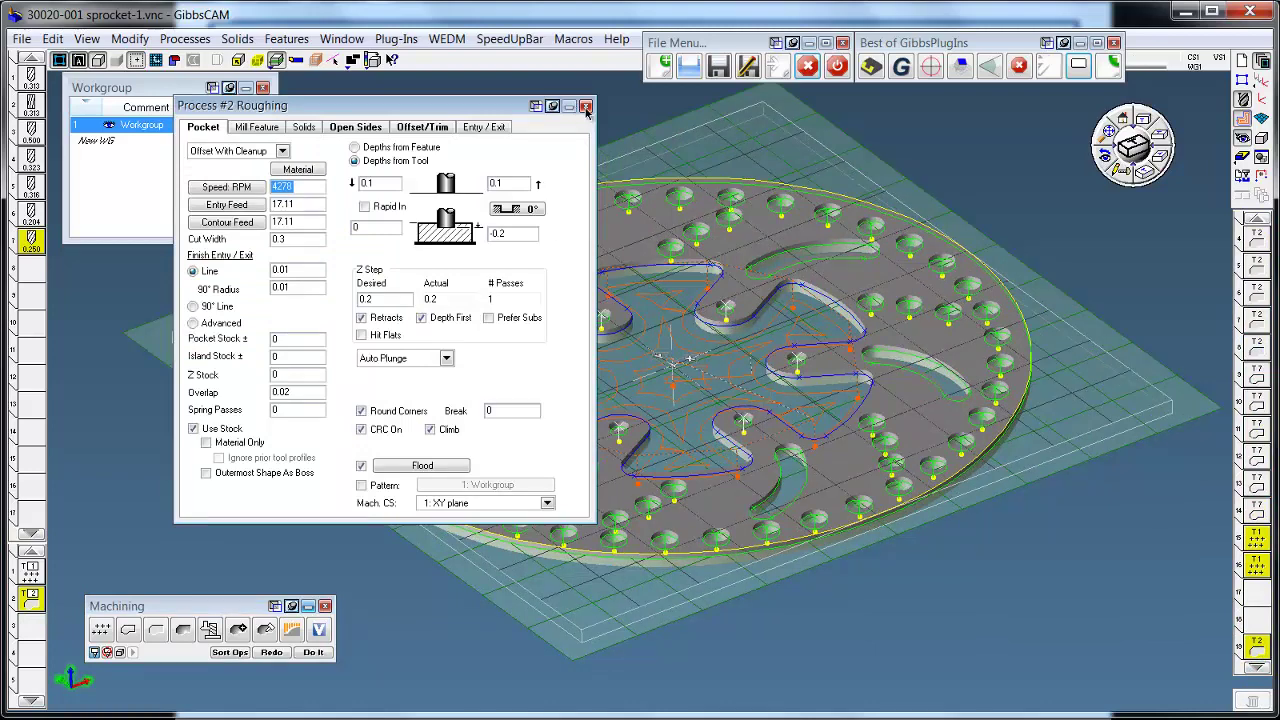
pyautogui.click(586, 107)
pyautogui.click(185, 39)
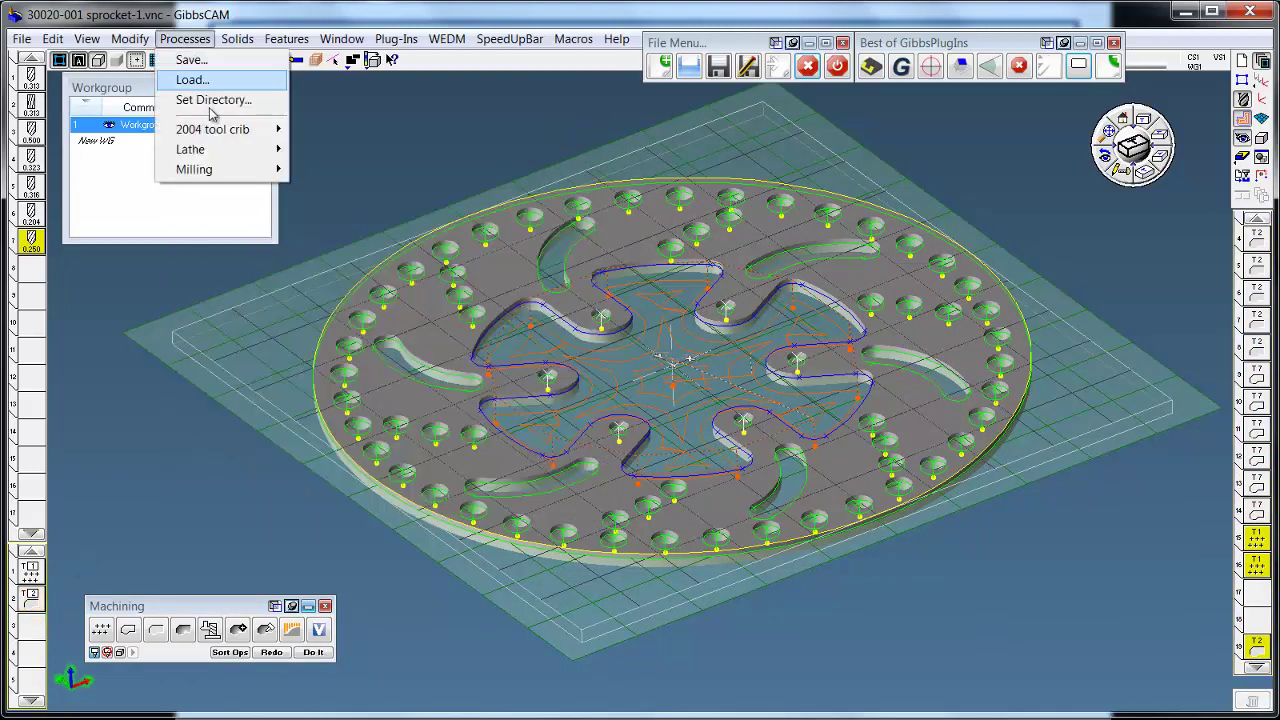
pyautogui.moveTo(235, 169)
pyautogui.moveTo(385, 209)
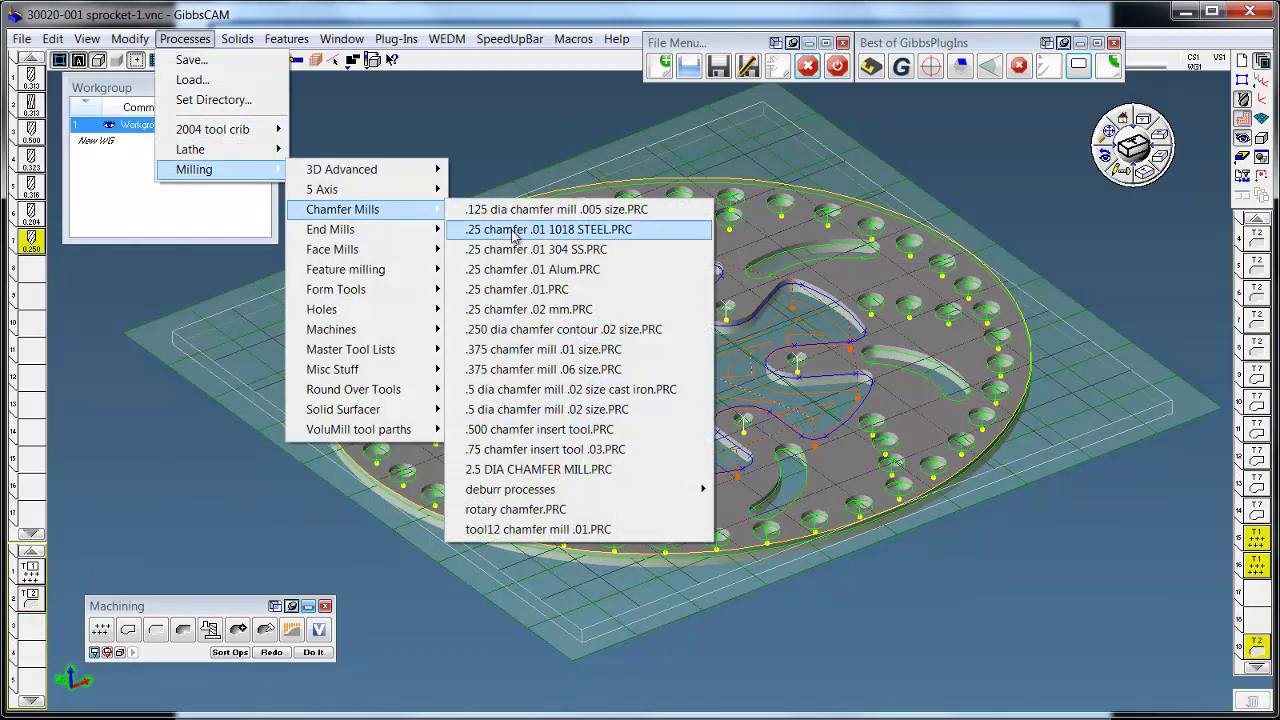
pyautogui.click(580, 270)
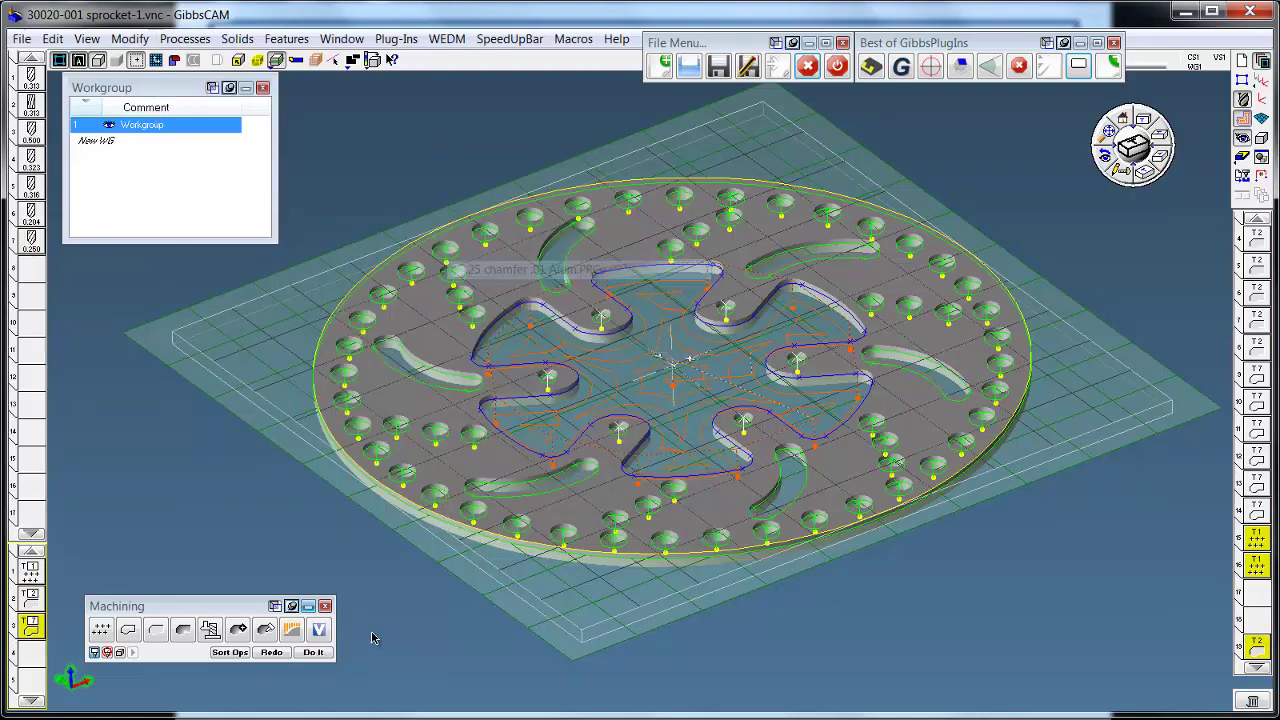
pyautogui.click(271, 652)
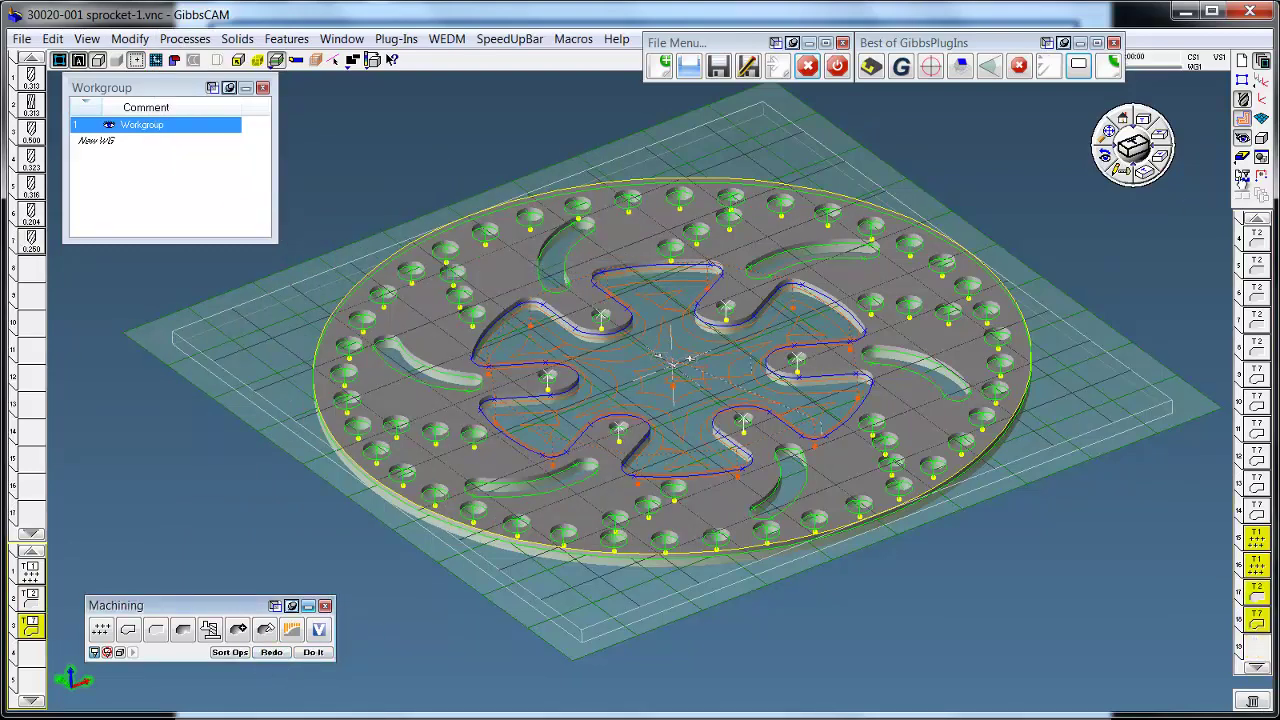
# Re-sort the machining operations by tool, including the new chamfer operations
pyautogui.click(1240, 158)
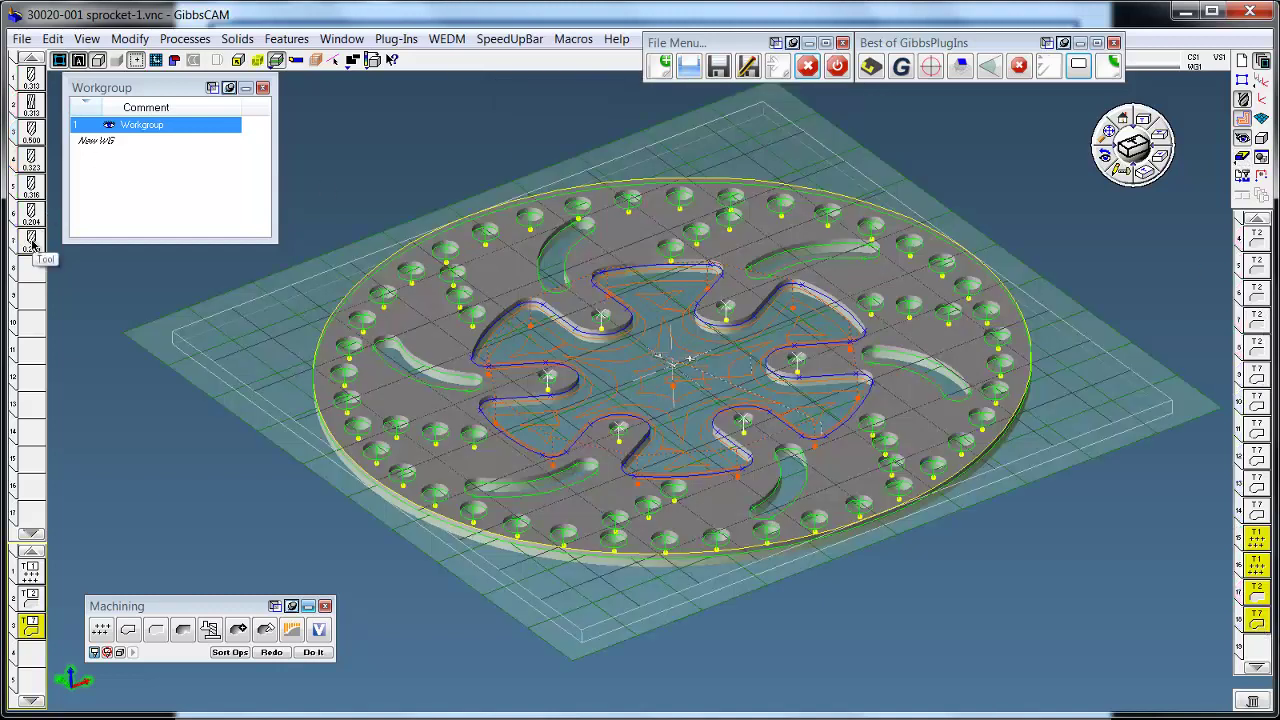
pyautogui.click(228, 653)
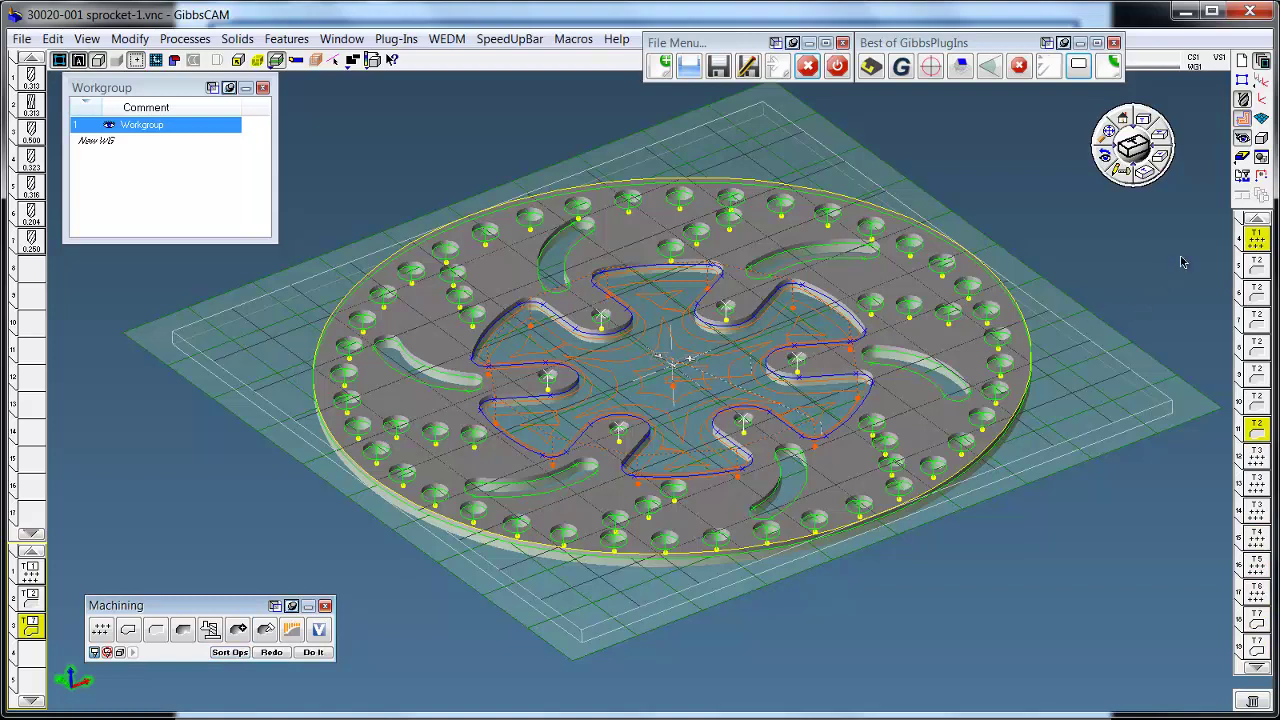
pyautogui.click(1258, 668)
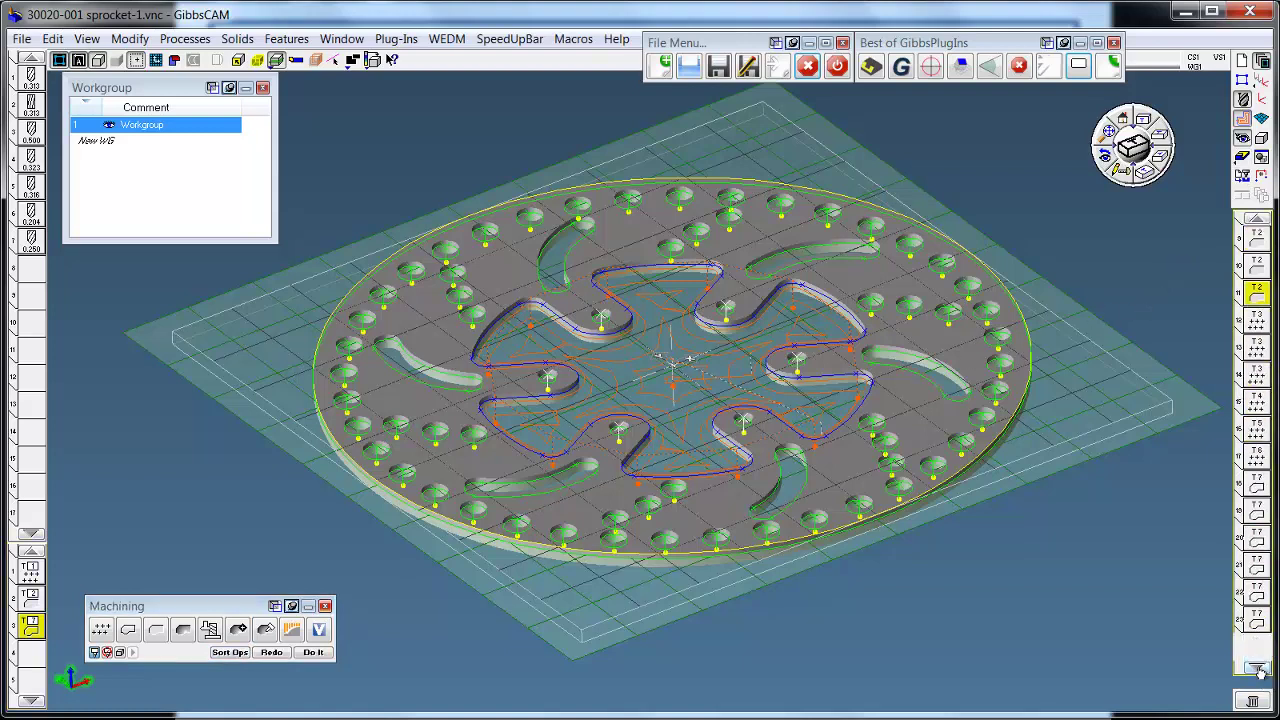
# Replay the Flash CPR Cut from uncut stock and rotate the finished plate to inspect it
pyautogui.click(1242, 160)
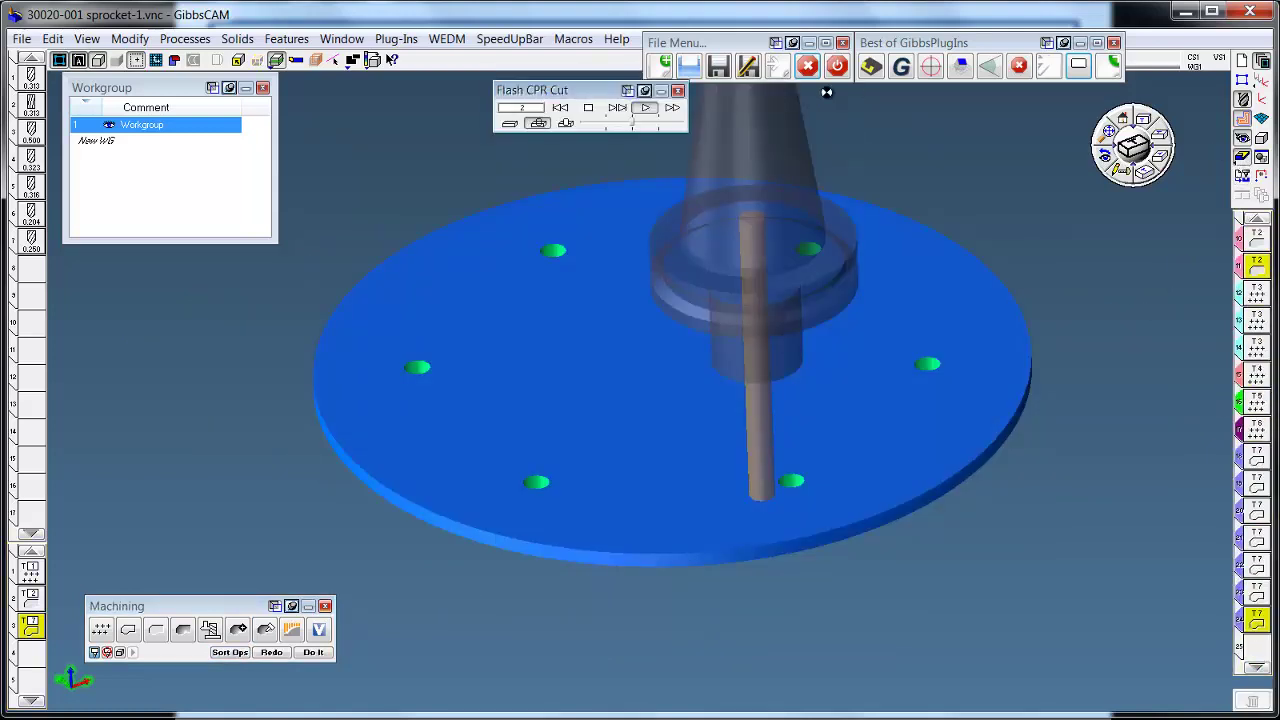
pyautogui.click(618, 107)
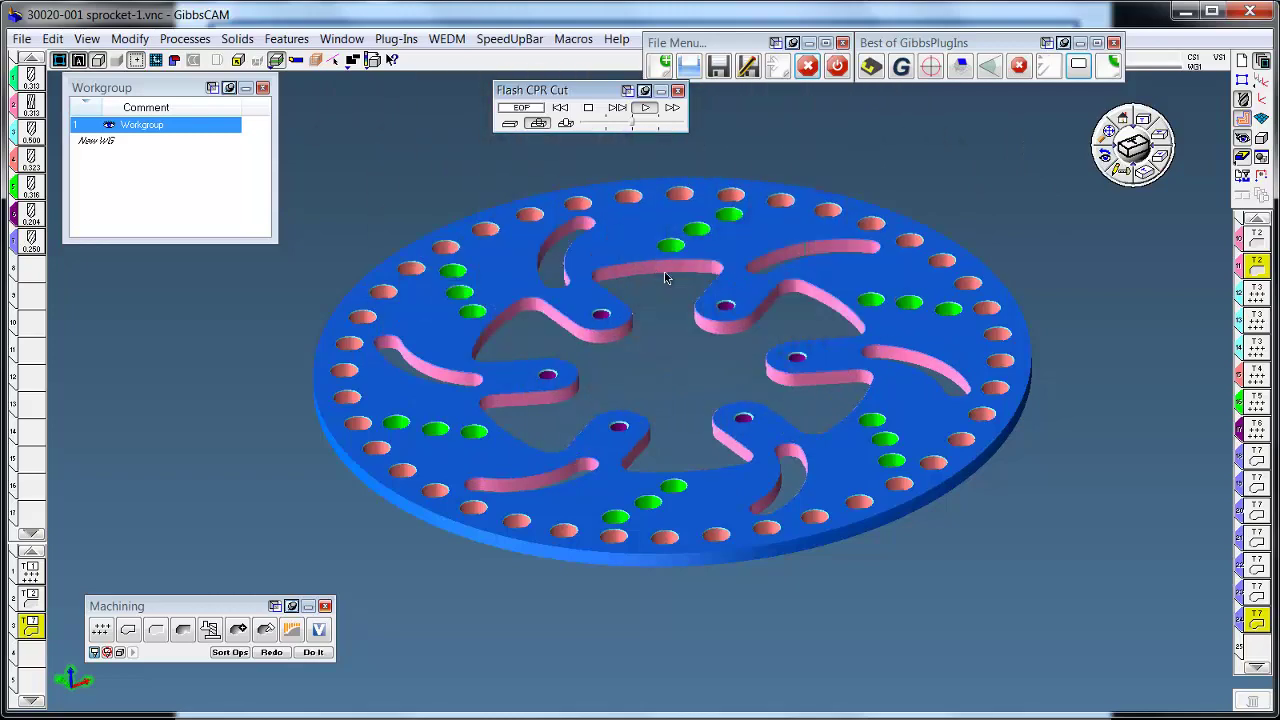
pyautogui.moveTo(735, 306); pyautogui.dragTo(514, 443, button='middle')
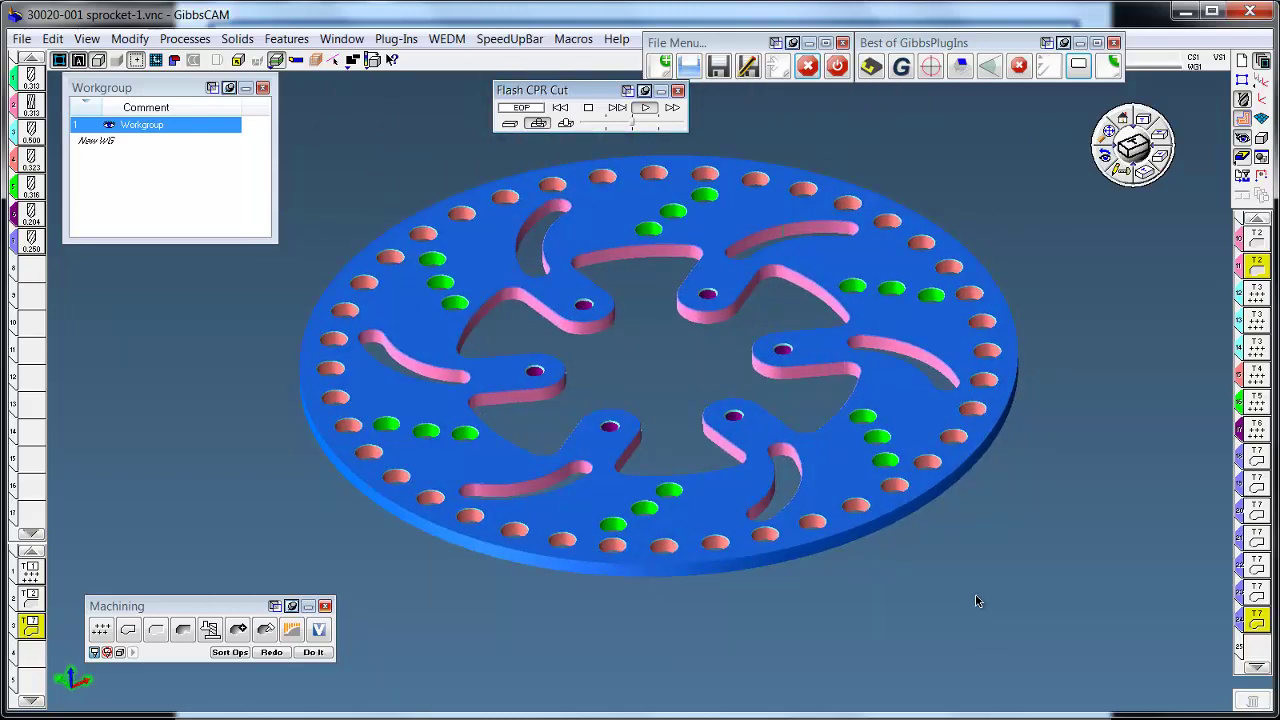